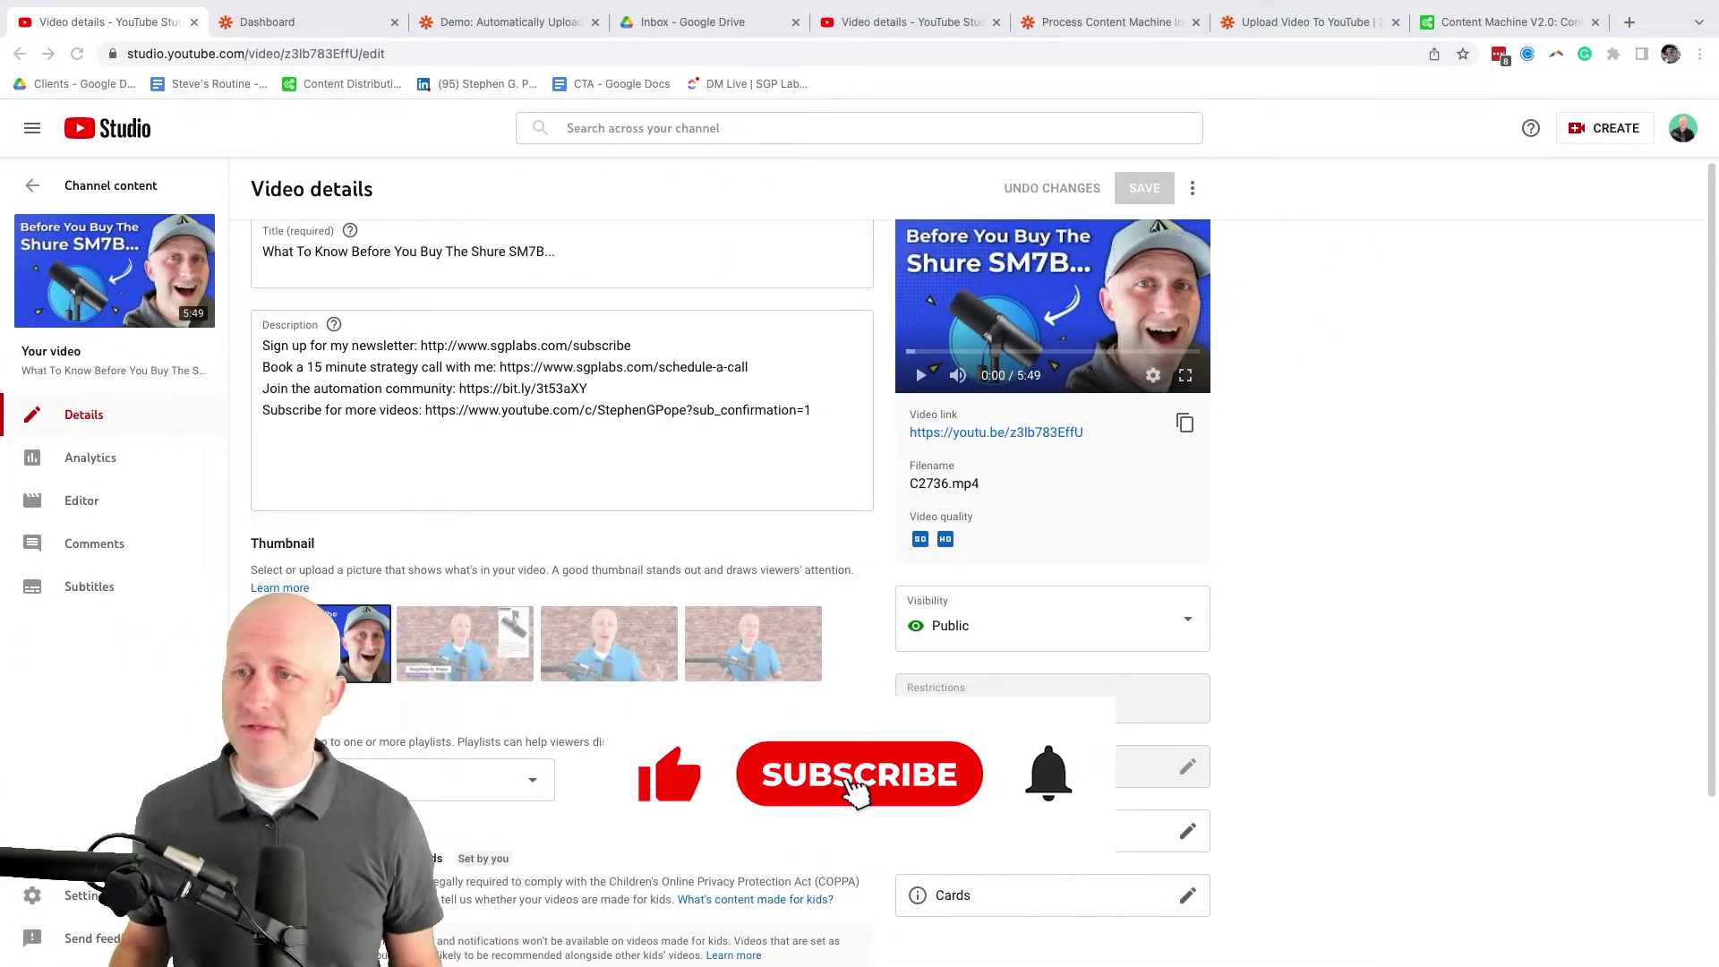
{"action": "scroll", "coordinate": [562, 537], "scroll_direction": "down", "scroll_amount": 3}
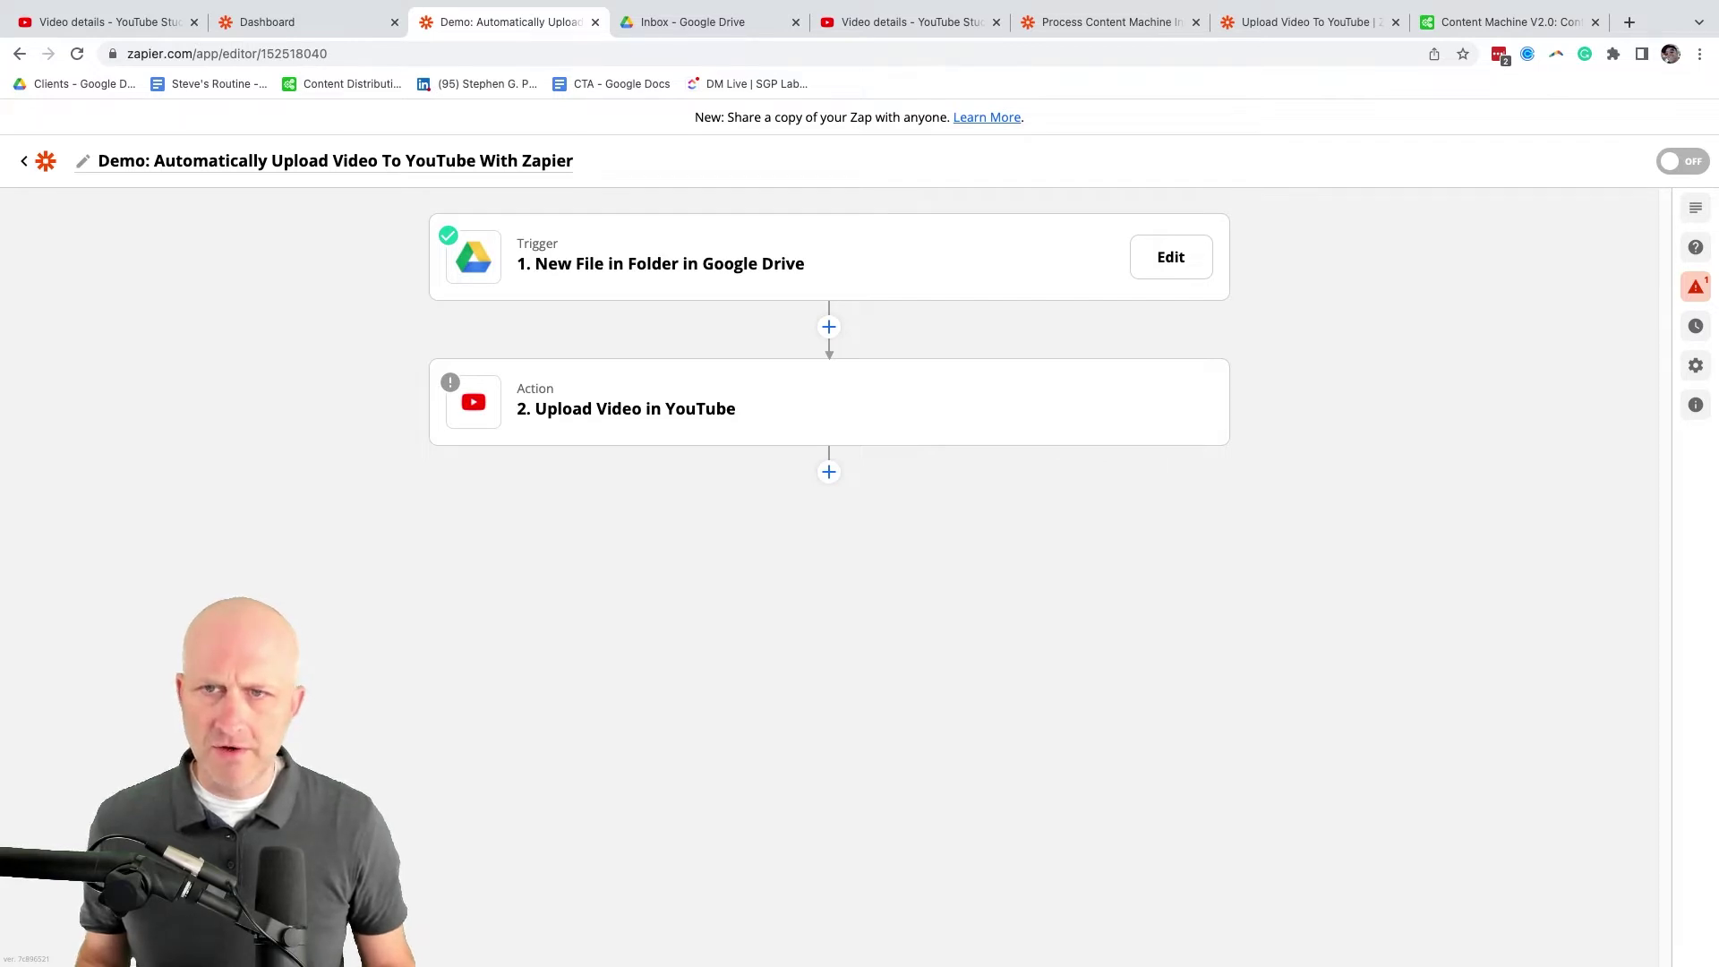
Review the Google Drive trigger's app and event settings and its Drive and Folder setup
{"action": "left_click", "coordinate": [1171, 257]}
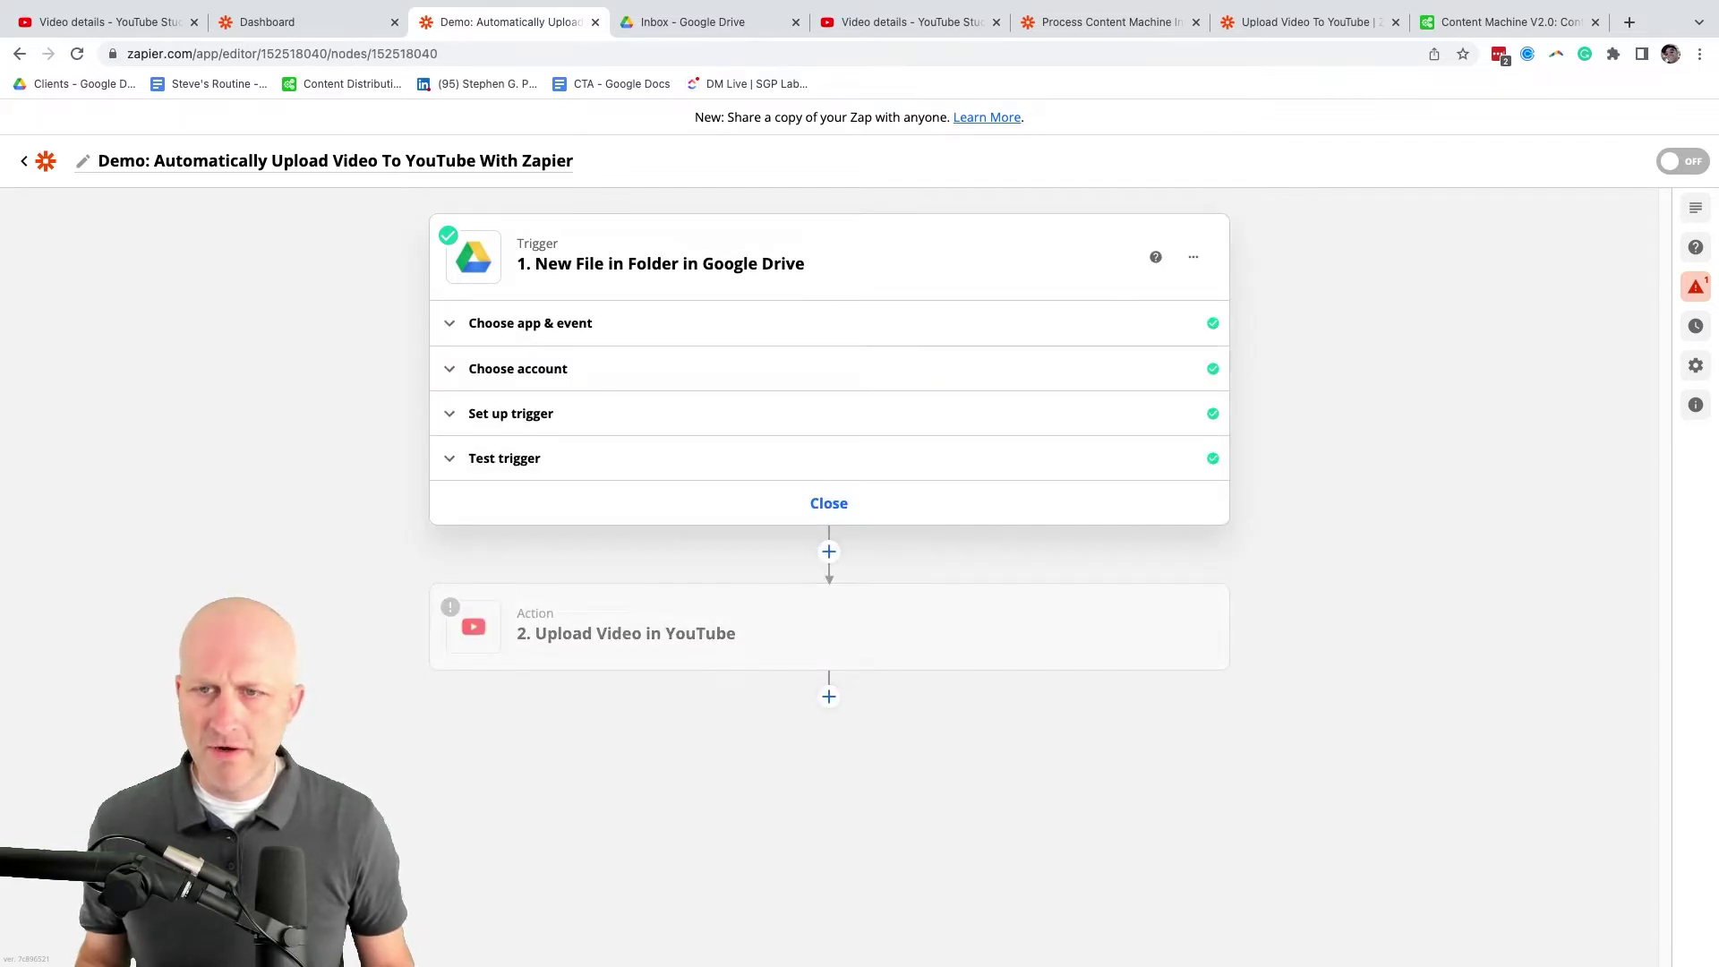
{"action": "left_click", "coordinate": [530, 323]}
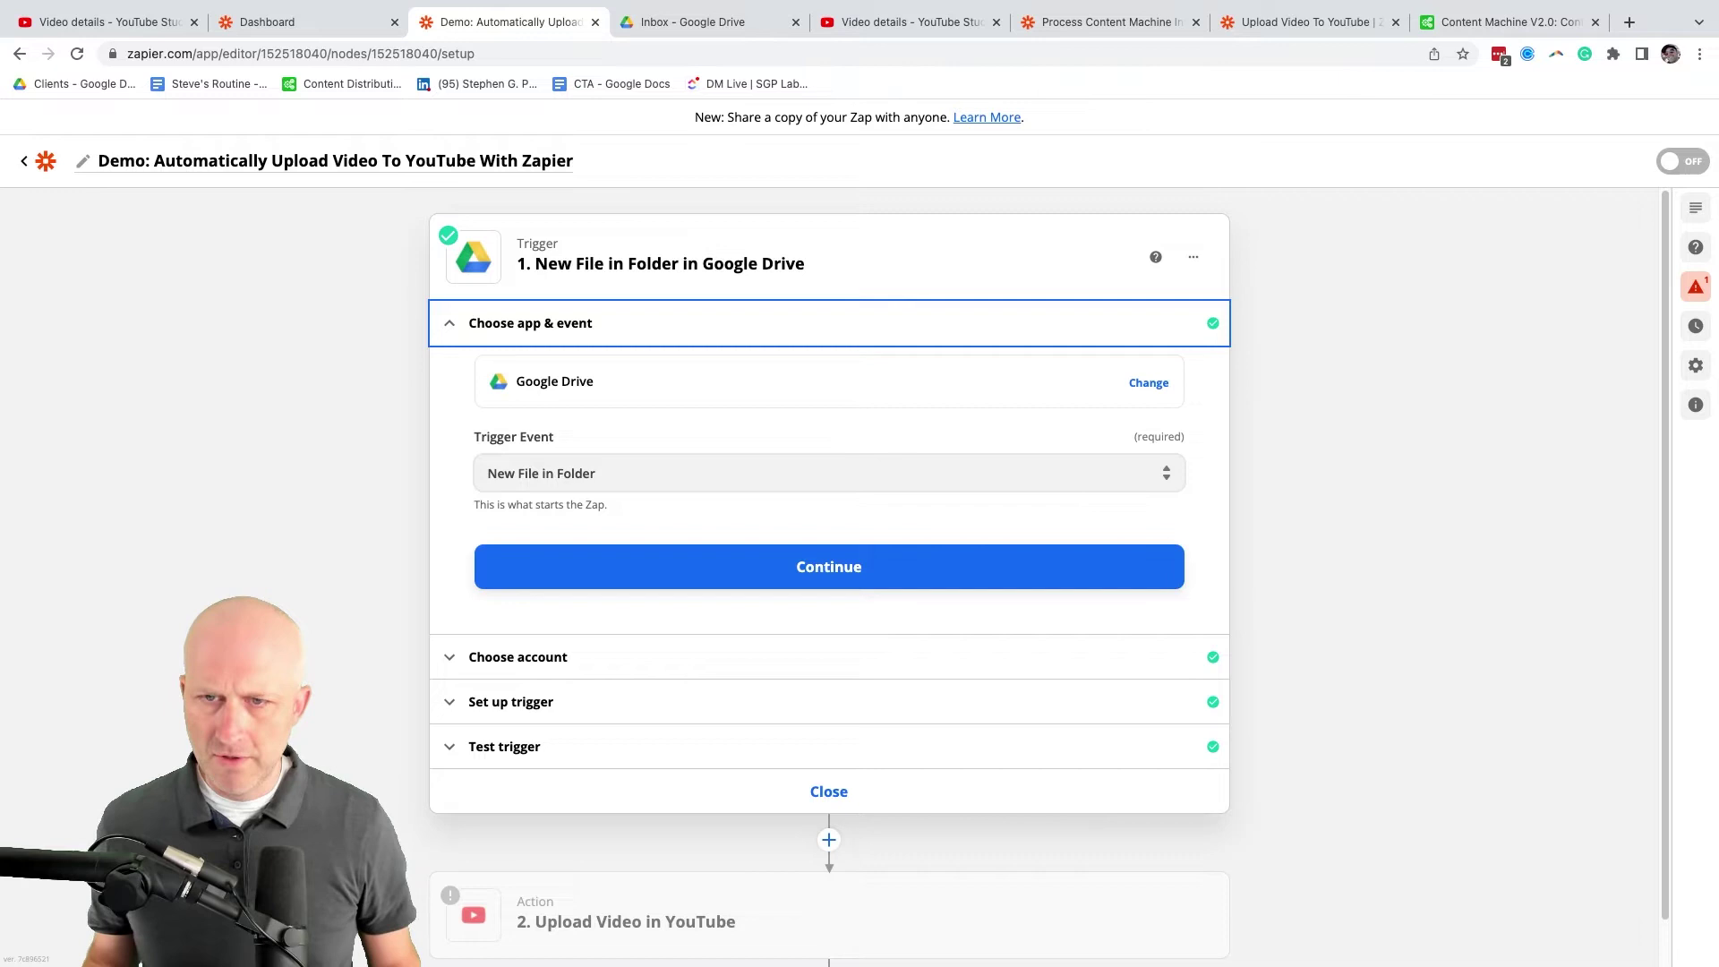
{"action": "scroll", "coordinate": [829, 578], "scroll_direction": "down", "scroll_amount": 1}
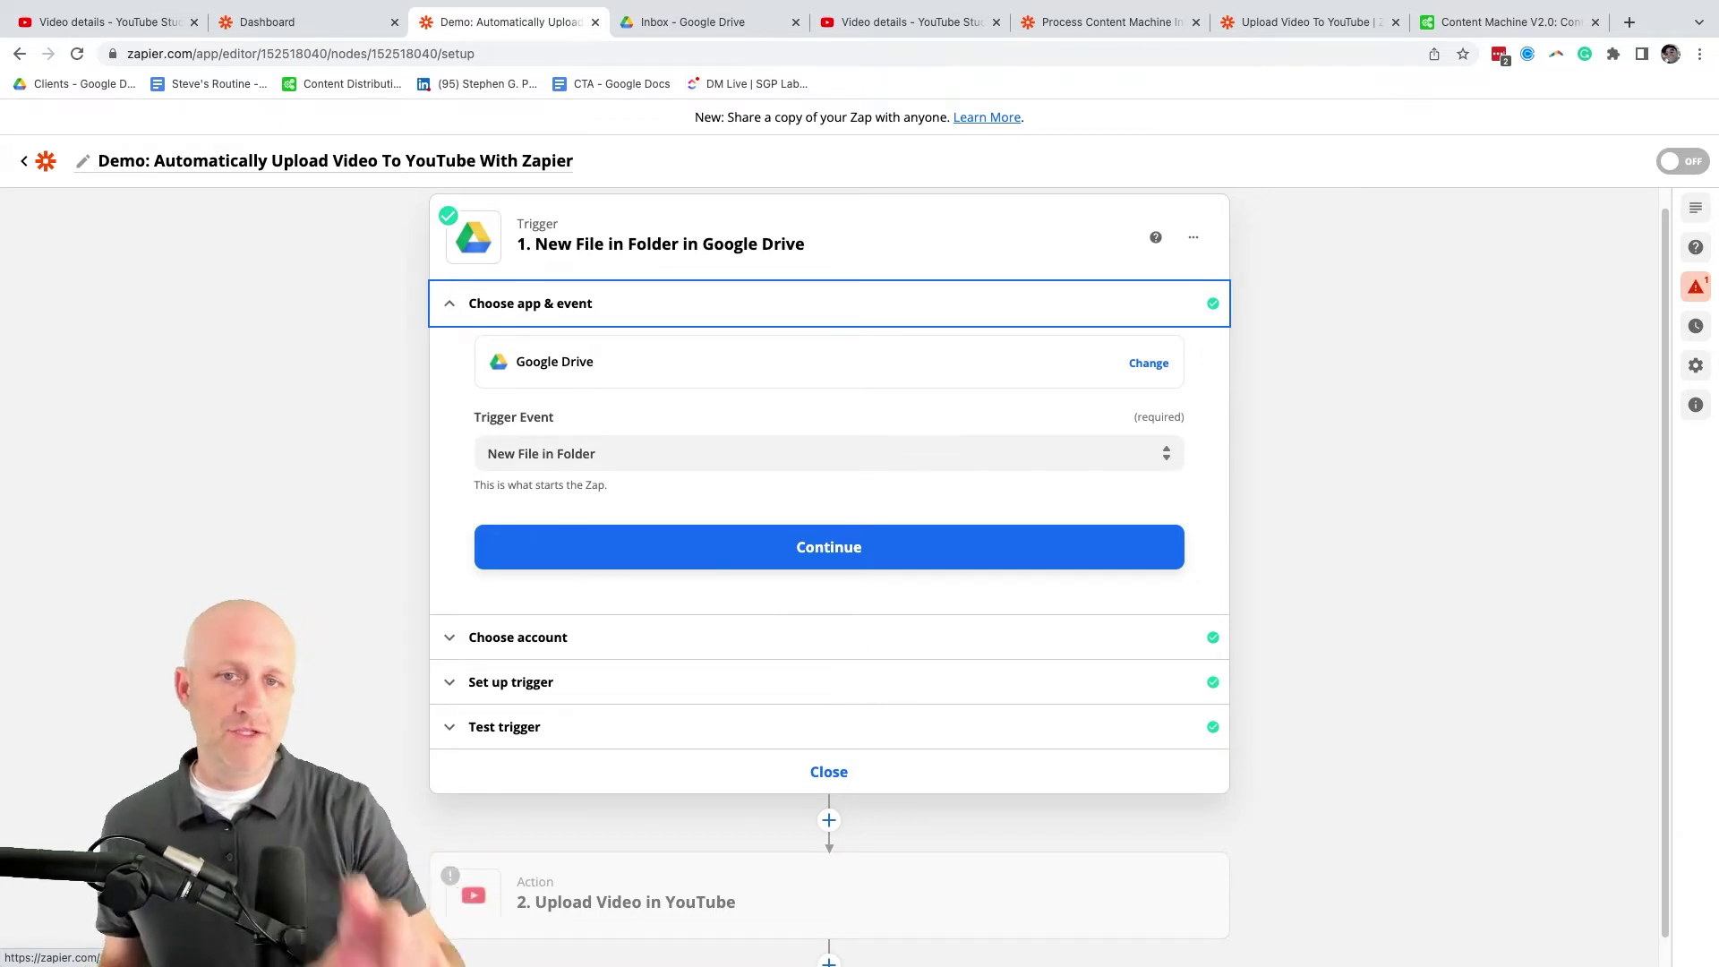
{"action": "scroll", "coordinate": [829, 578], "scroll_direction": "down", "scroll_amount": 1}
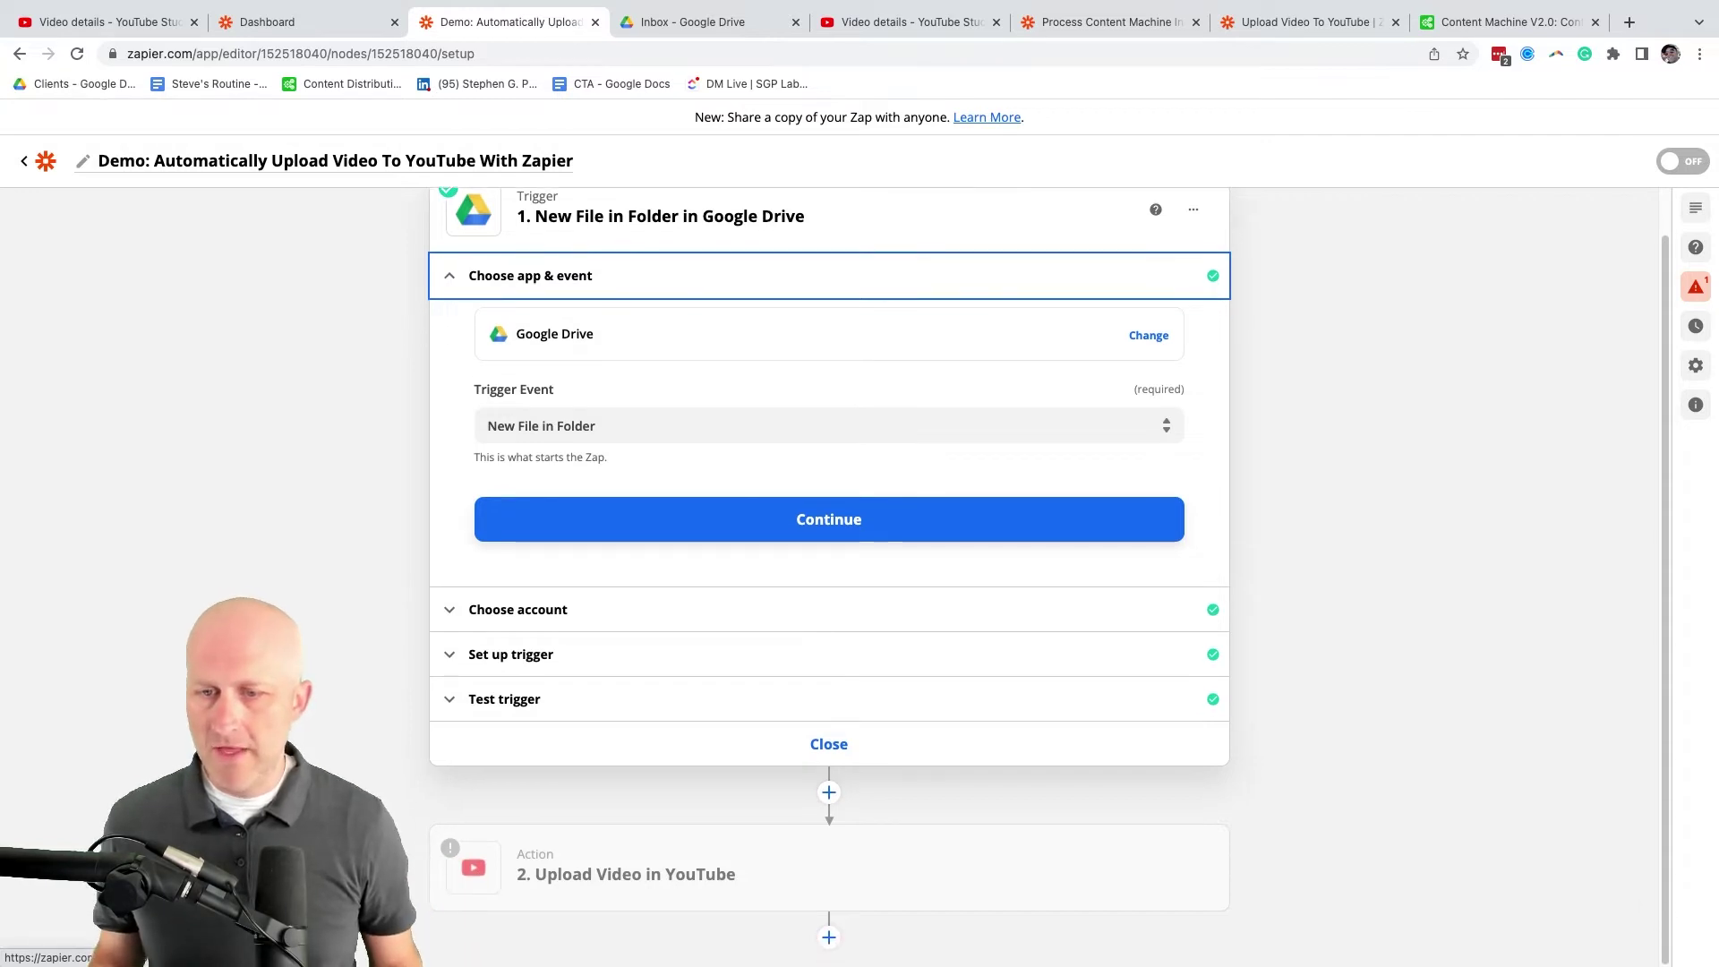
{"action": "left_click", "coordinate": [511, 653]}
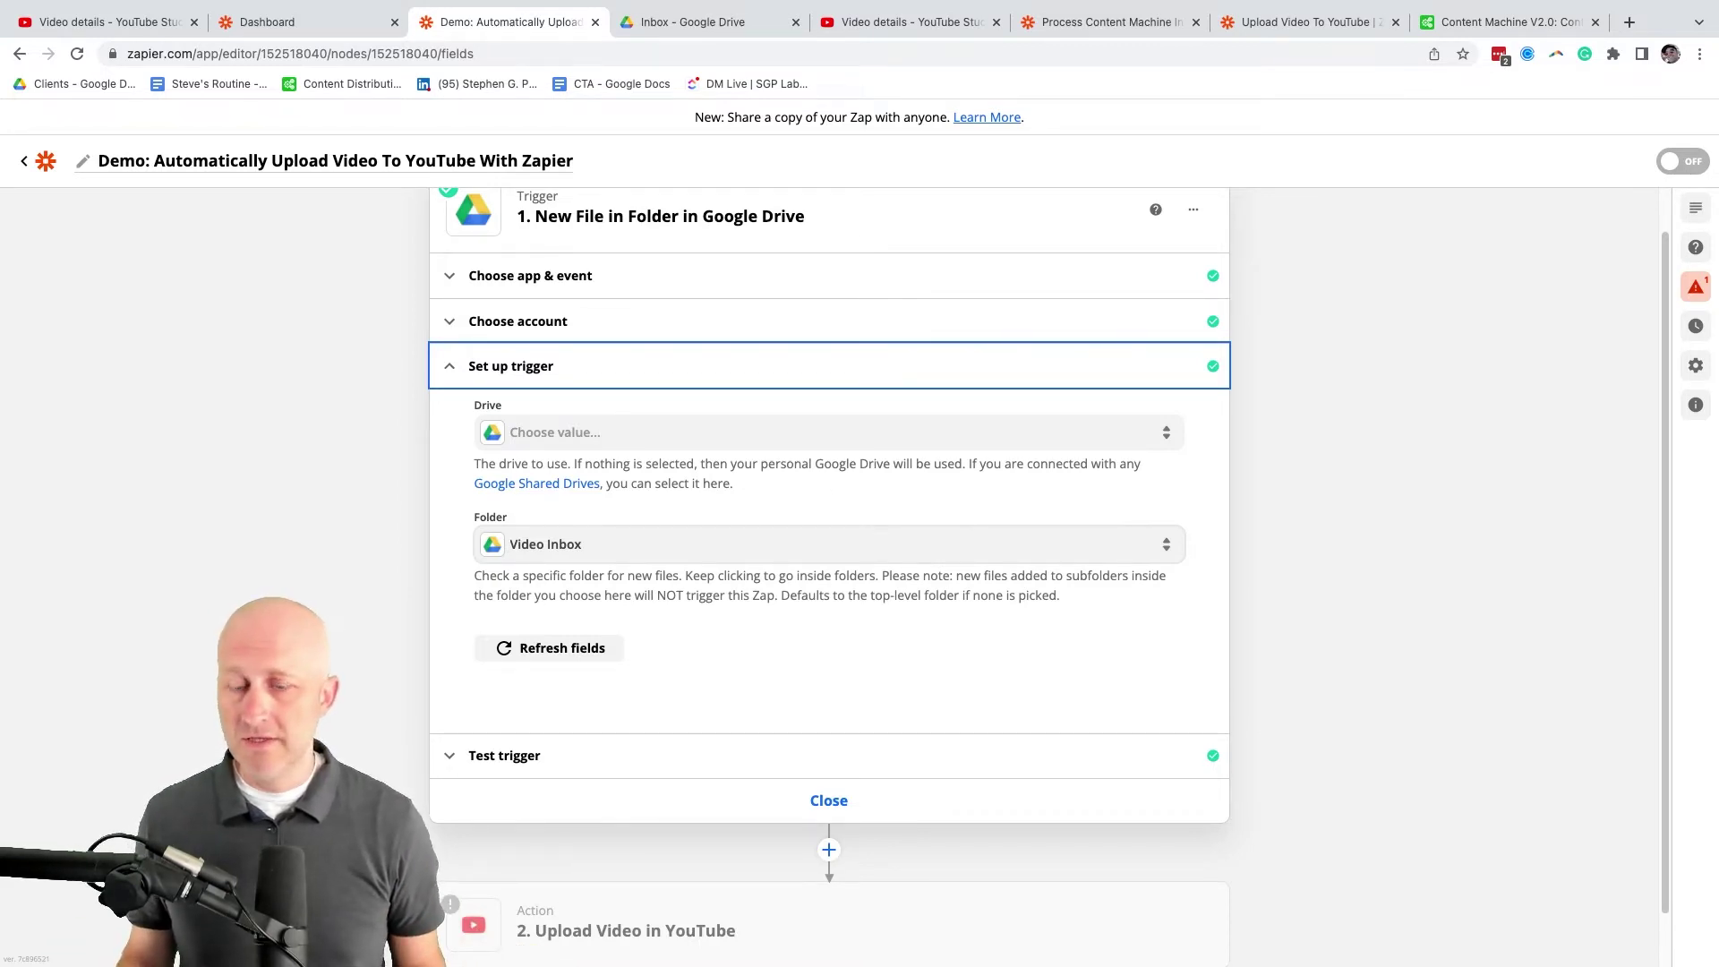
{"action": "scroll", "coordinate": [829, 573], "scroll_direction": "up", "scroll_amount": 1}
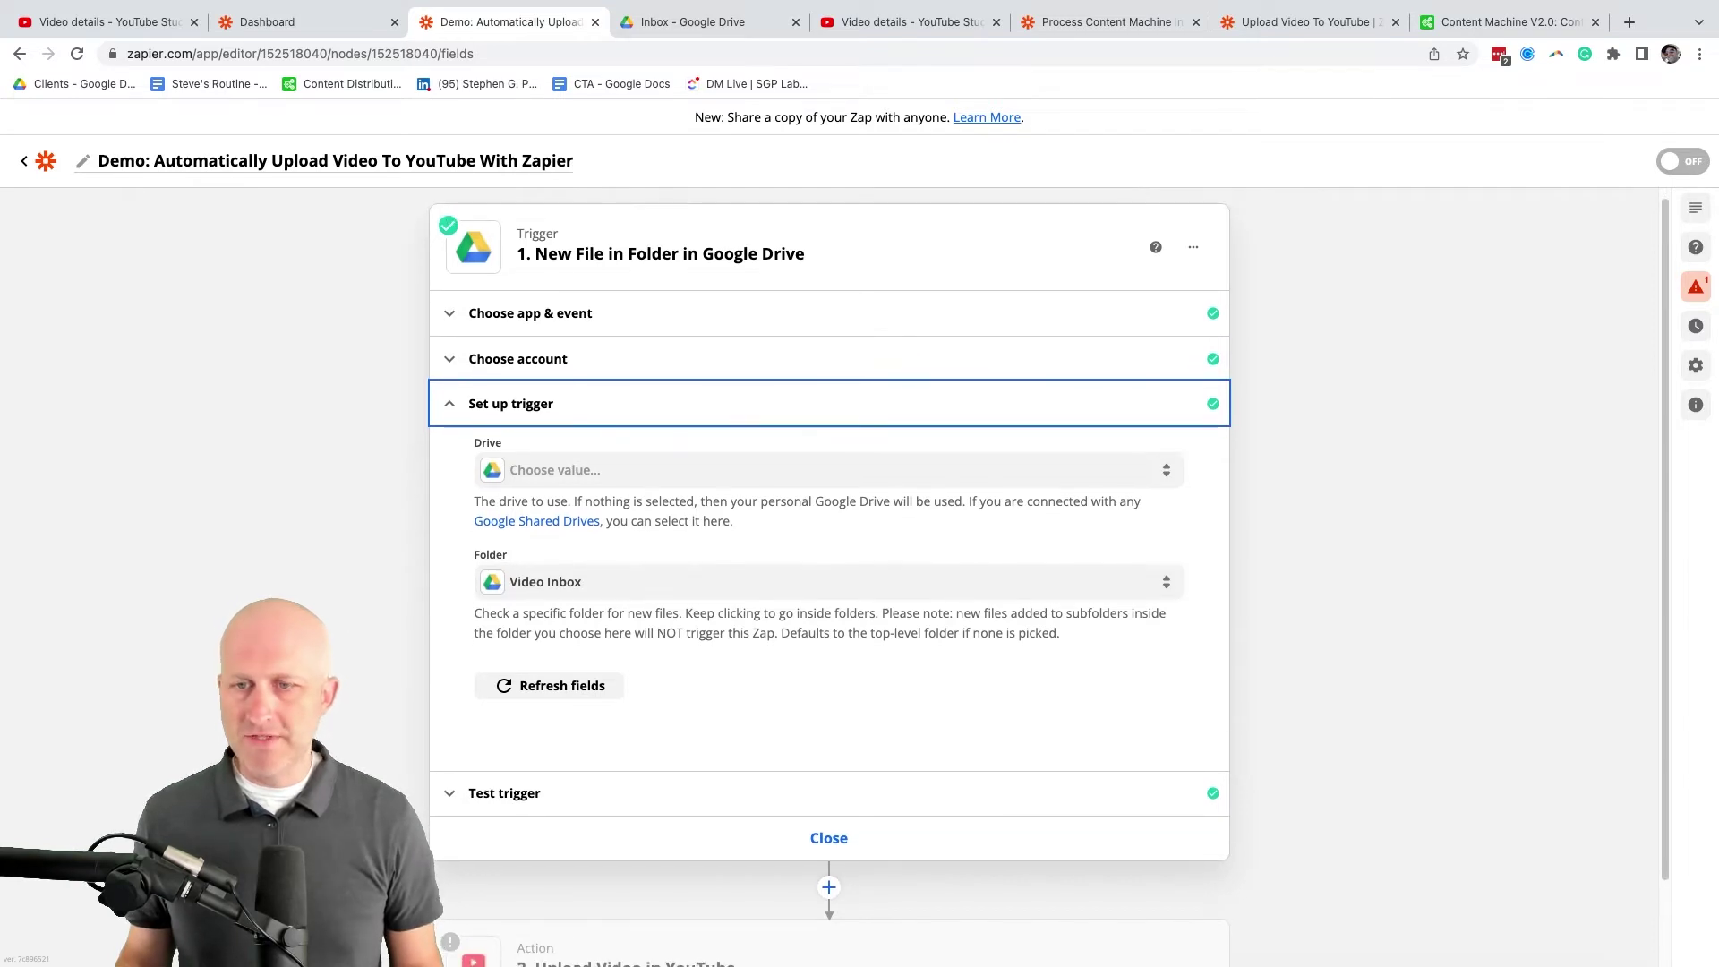
Open the trigger's test section and choose File A as the sample file
{"action": "scroll", "coordinate": [829, 573], "scroll_direction": "down", "scroll_amount": 1}
{"action": "left_click", "coordinate": [505, 749]}
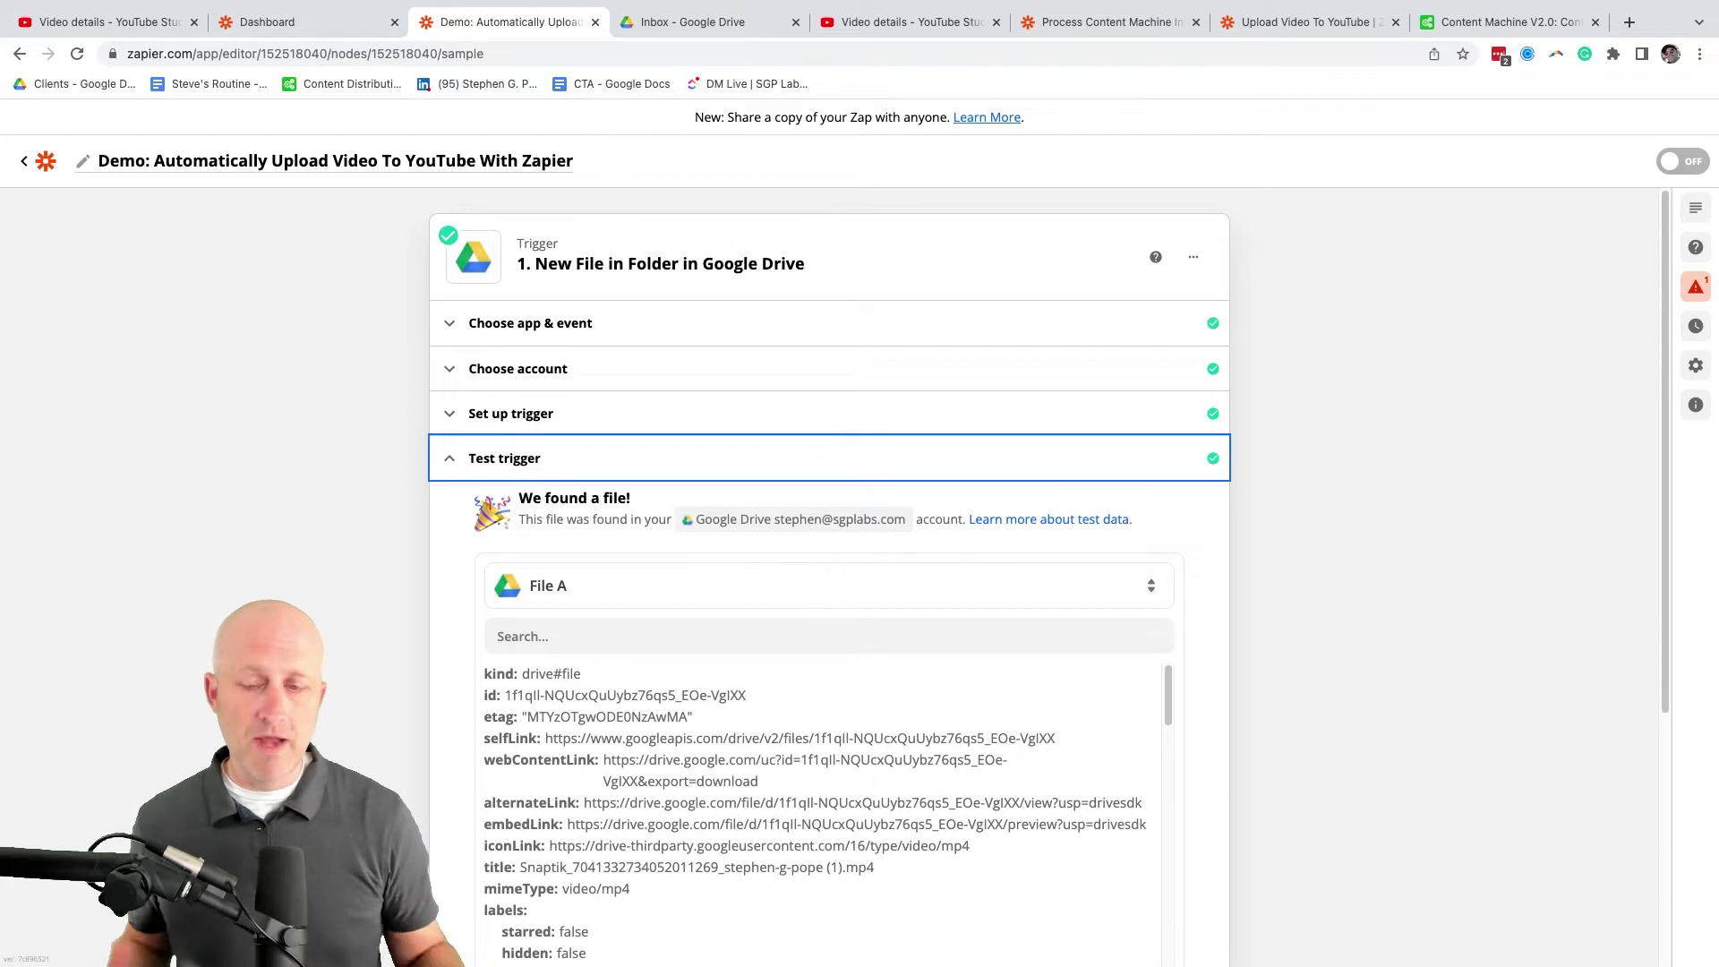
{"action": "scroll", "coordinate": [829, 573], "scroll_direction": "down", "scroll_amount": 3}
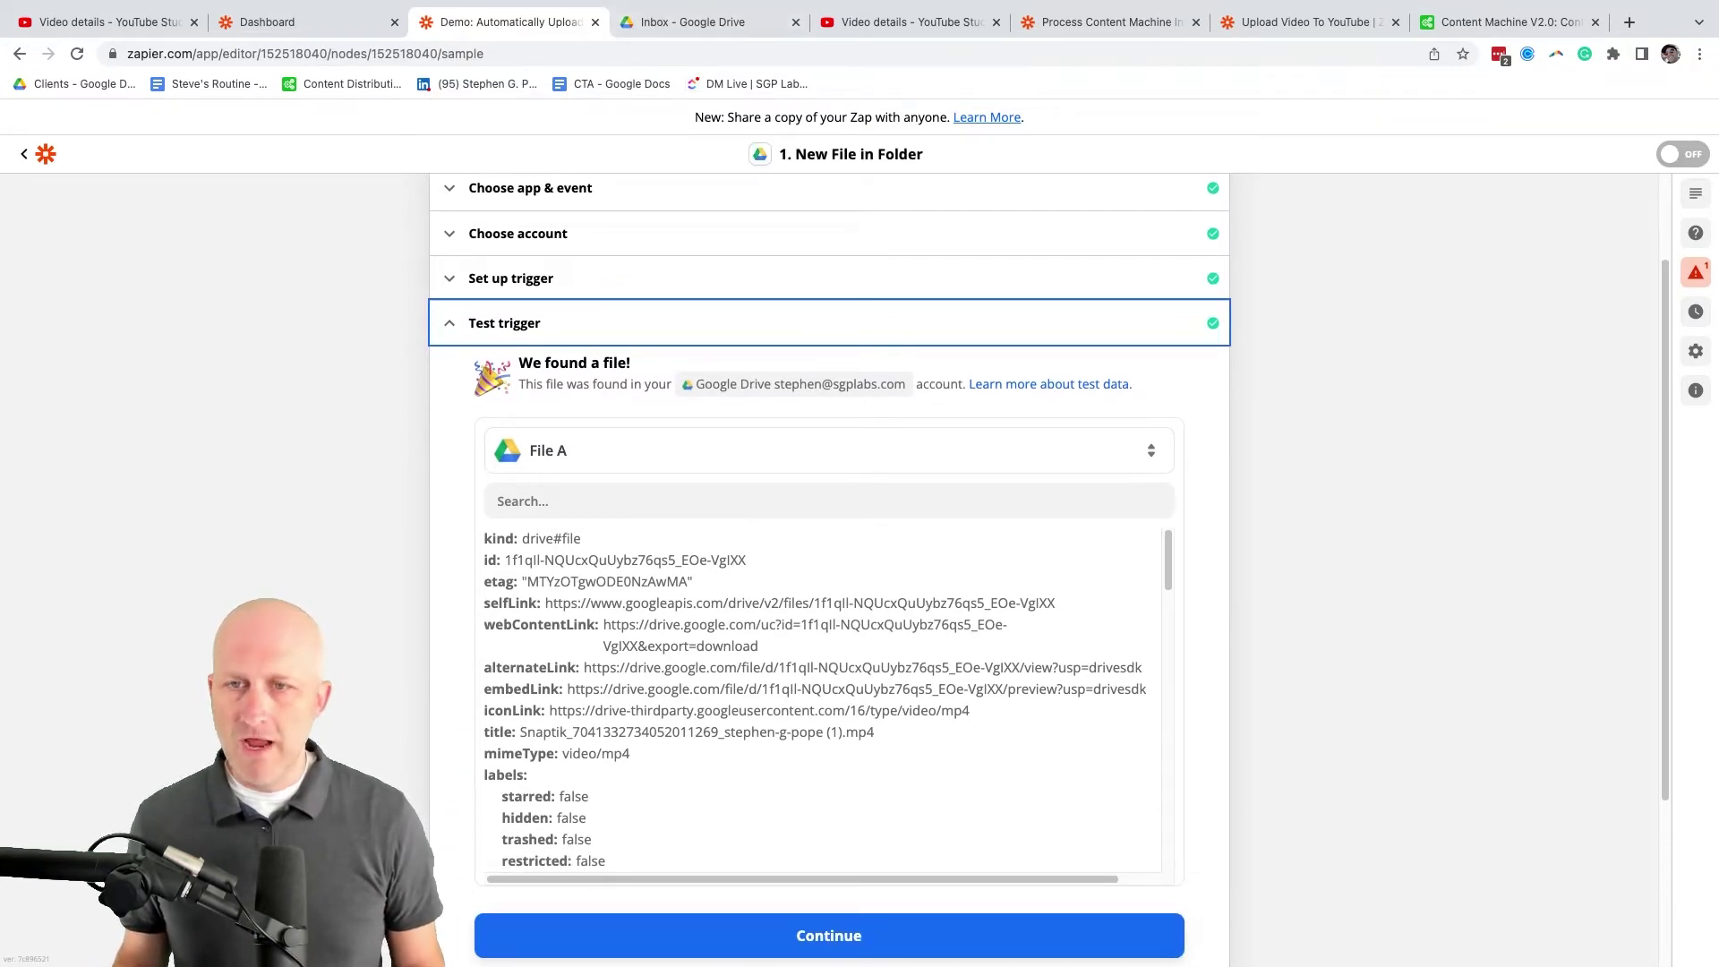
{"action": "left_click", "coordinate": [828, 451]}
{"action": "left_click", "coordinate": [574, 552]}
Examine the data fields returned for File A in the trigger test
{"action": "scroll", "coordinate": [822, 698], "scroll_direction": "down", "scroll_amount": 2}
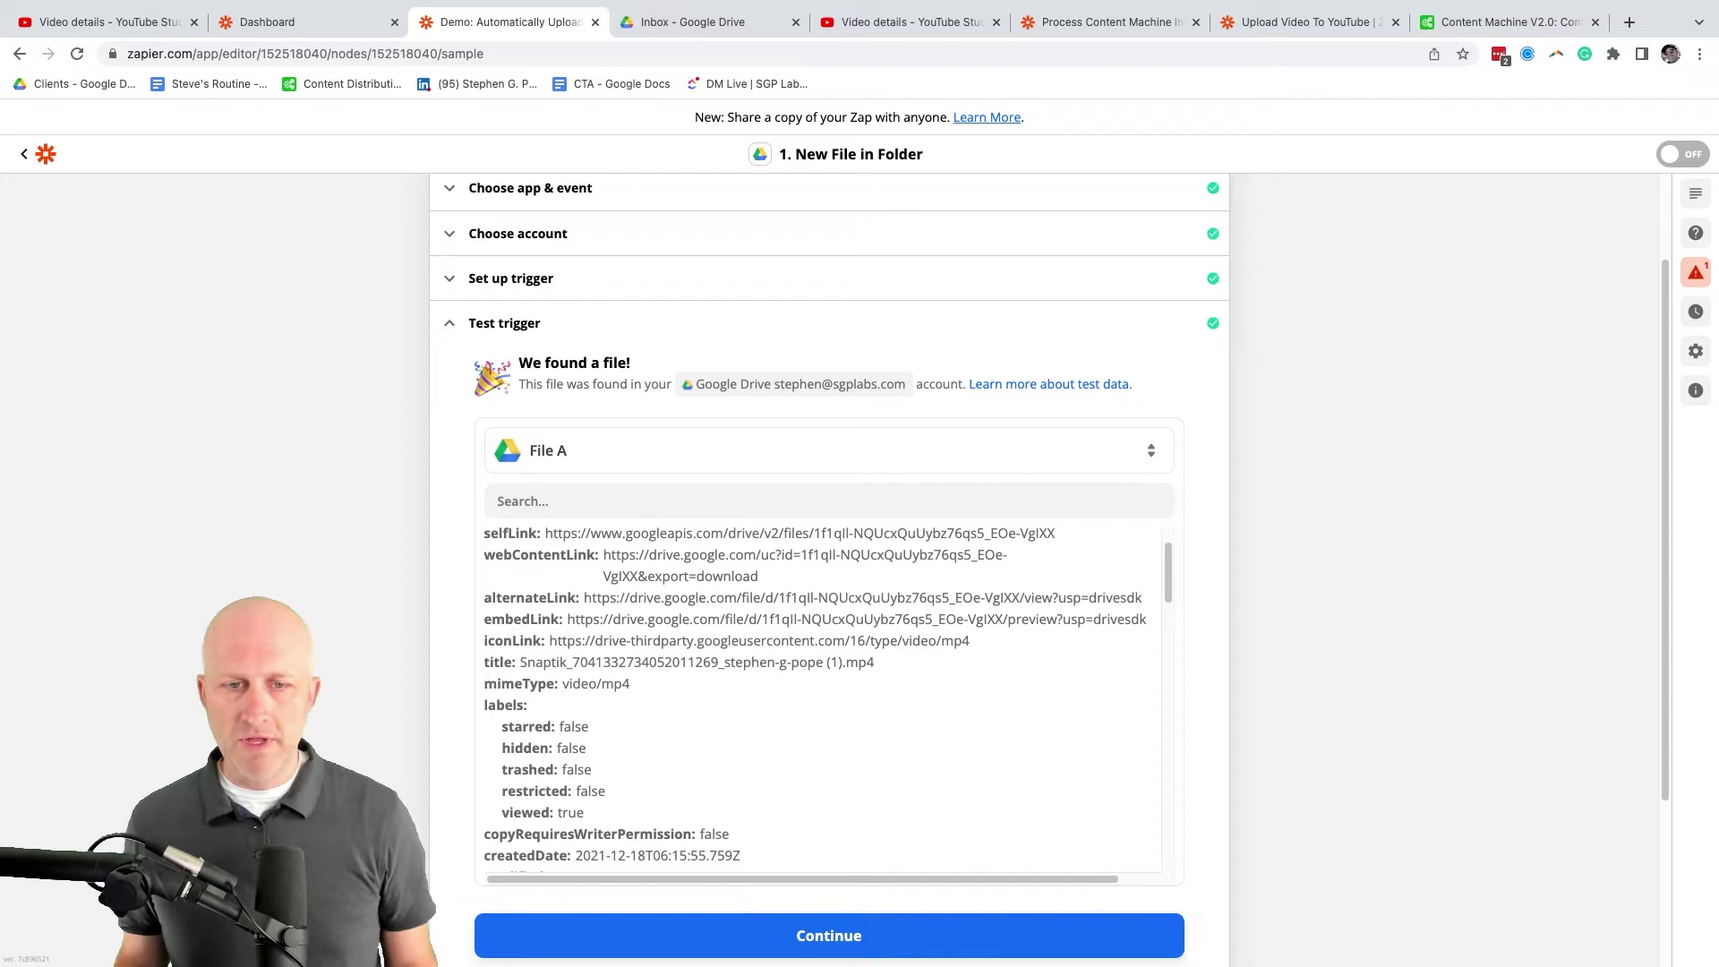
{"action": "scroll", "coordinate": [824, 699], "scroll_direction": "down", "scroll_amount": 5}
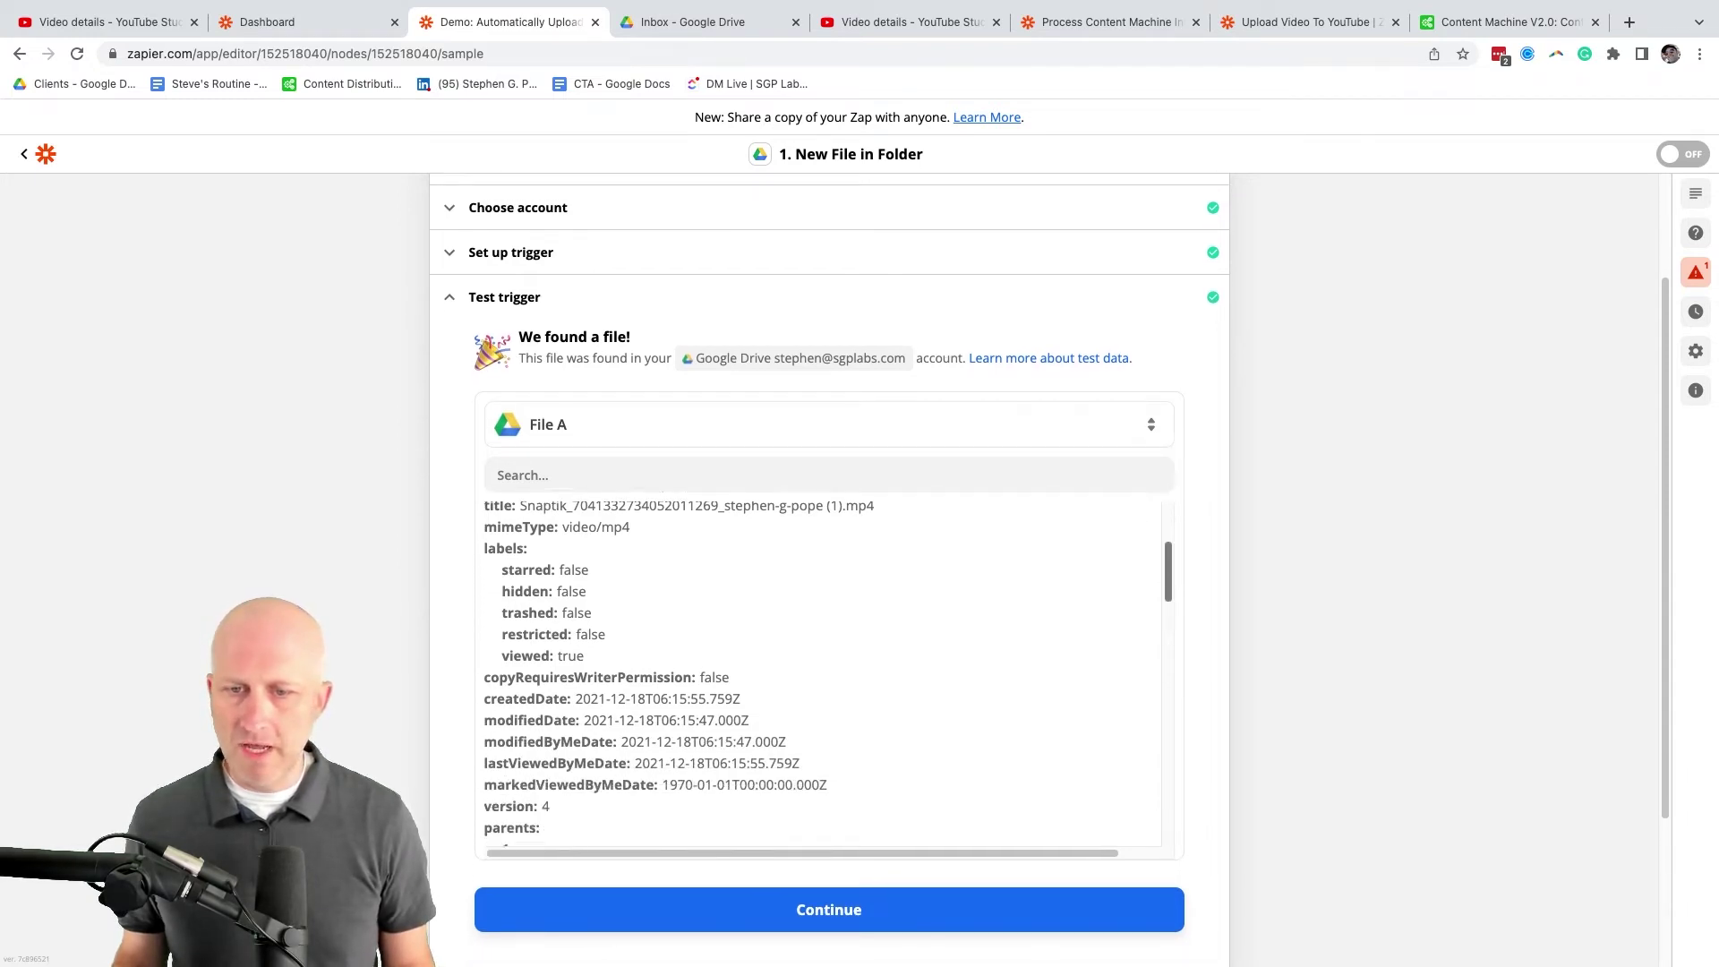
{"action": "scroll", "coordinate": [823, 672], "scroll_direction": "down", "scroll_amount": 5}
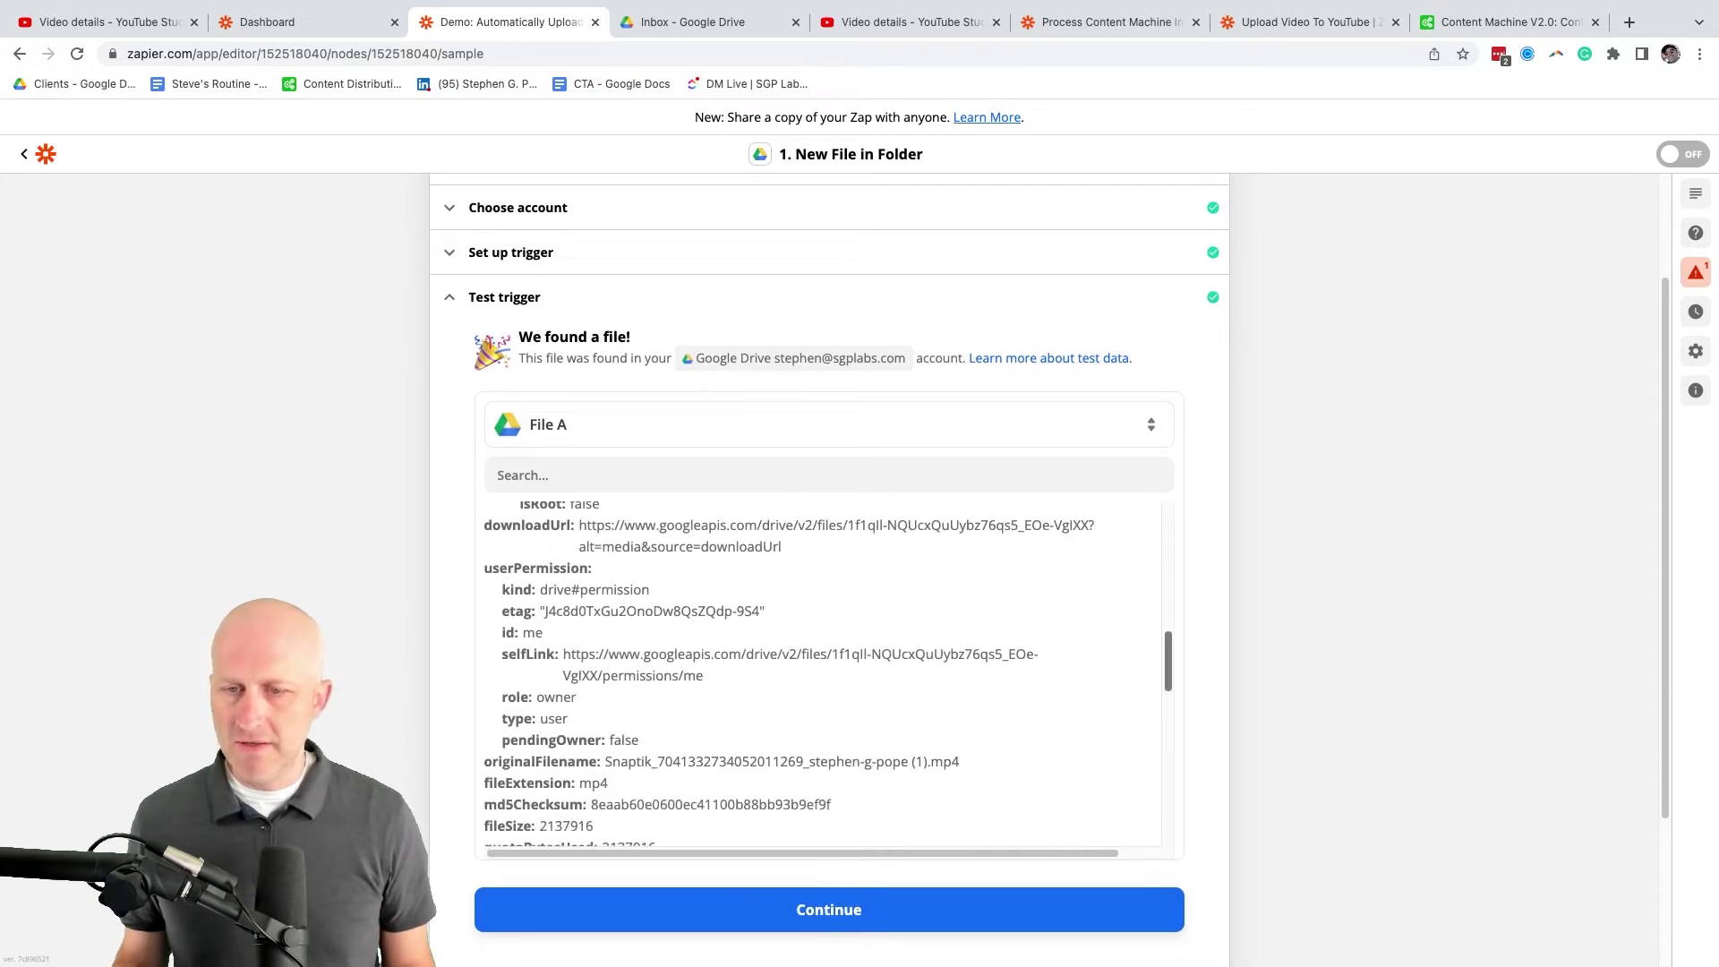
{"action": "scroll", "coordinate": [823, 672], "scroll_direction": "down", "scroll_amount": 6}
{"action": "scroll", "coordinate": [824, 672], "scroll_direction": "up", "scroll_amount": 7}
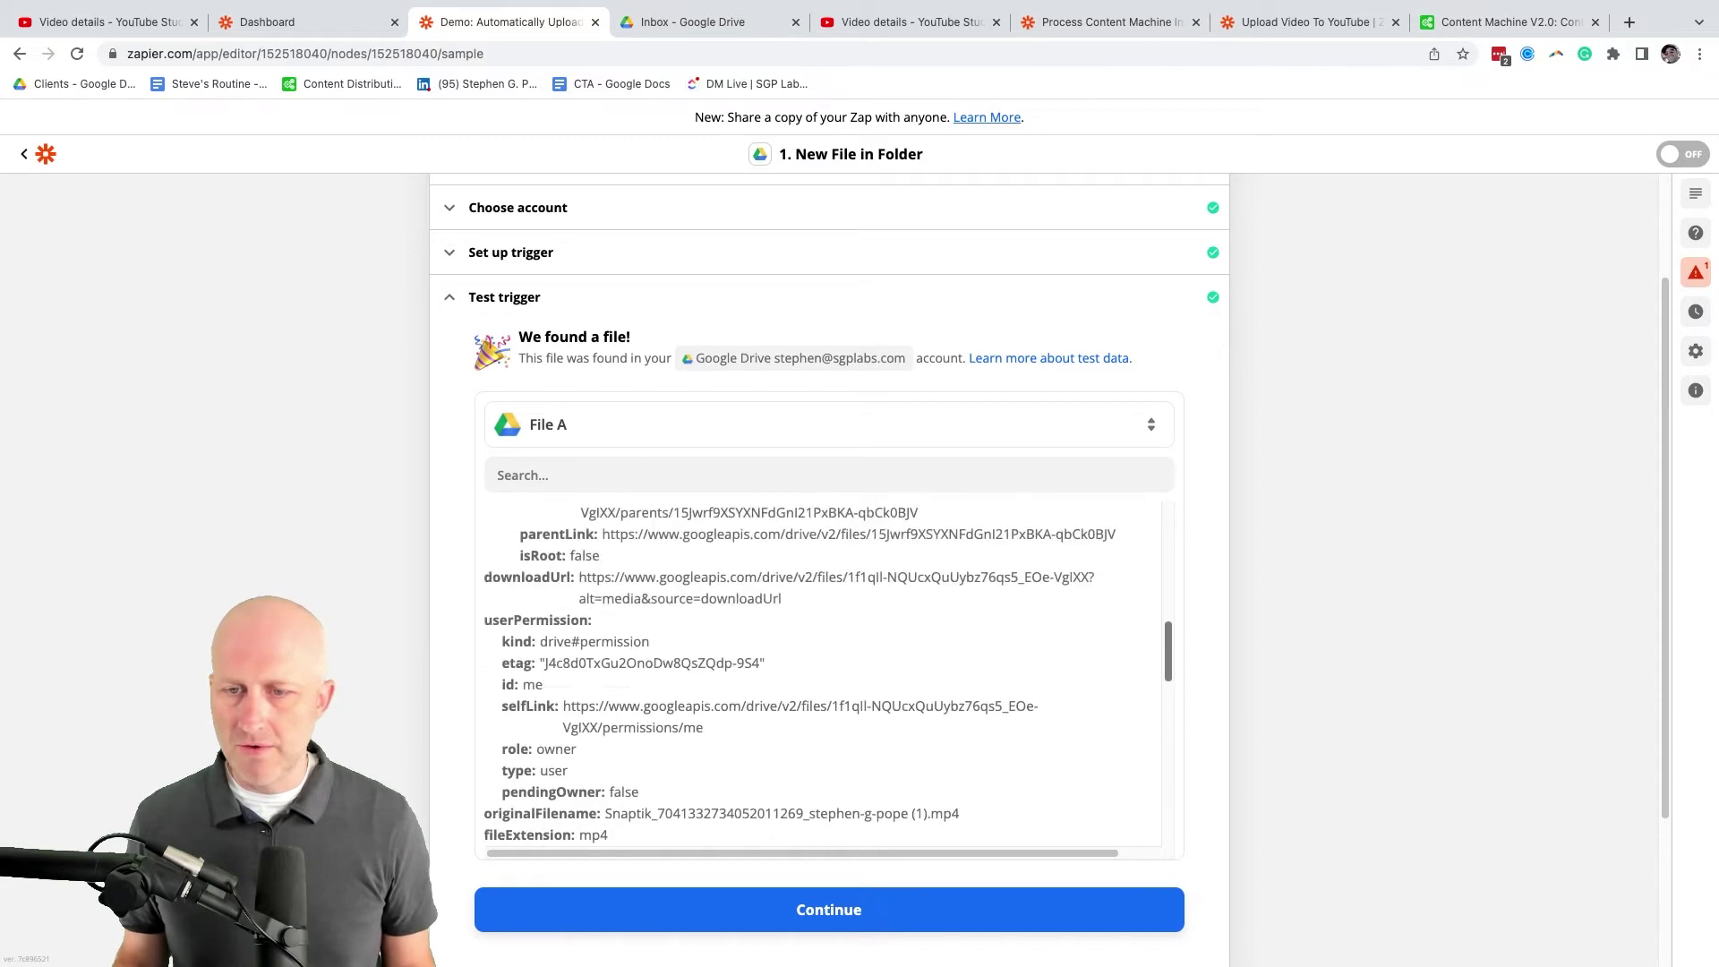
{"action": "scroll", "coordinate": [824, 672], "scroll_direction": "up", "scroll_amount": 10}
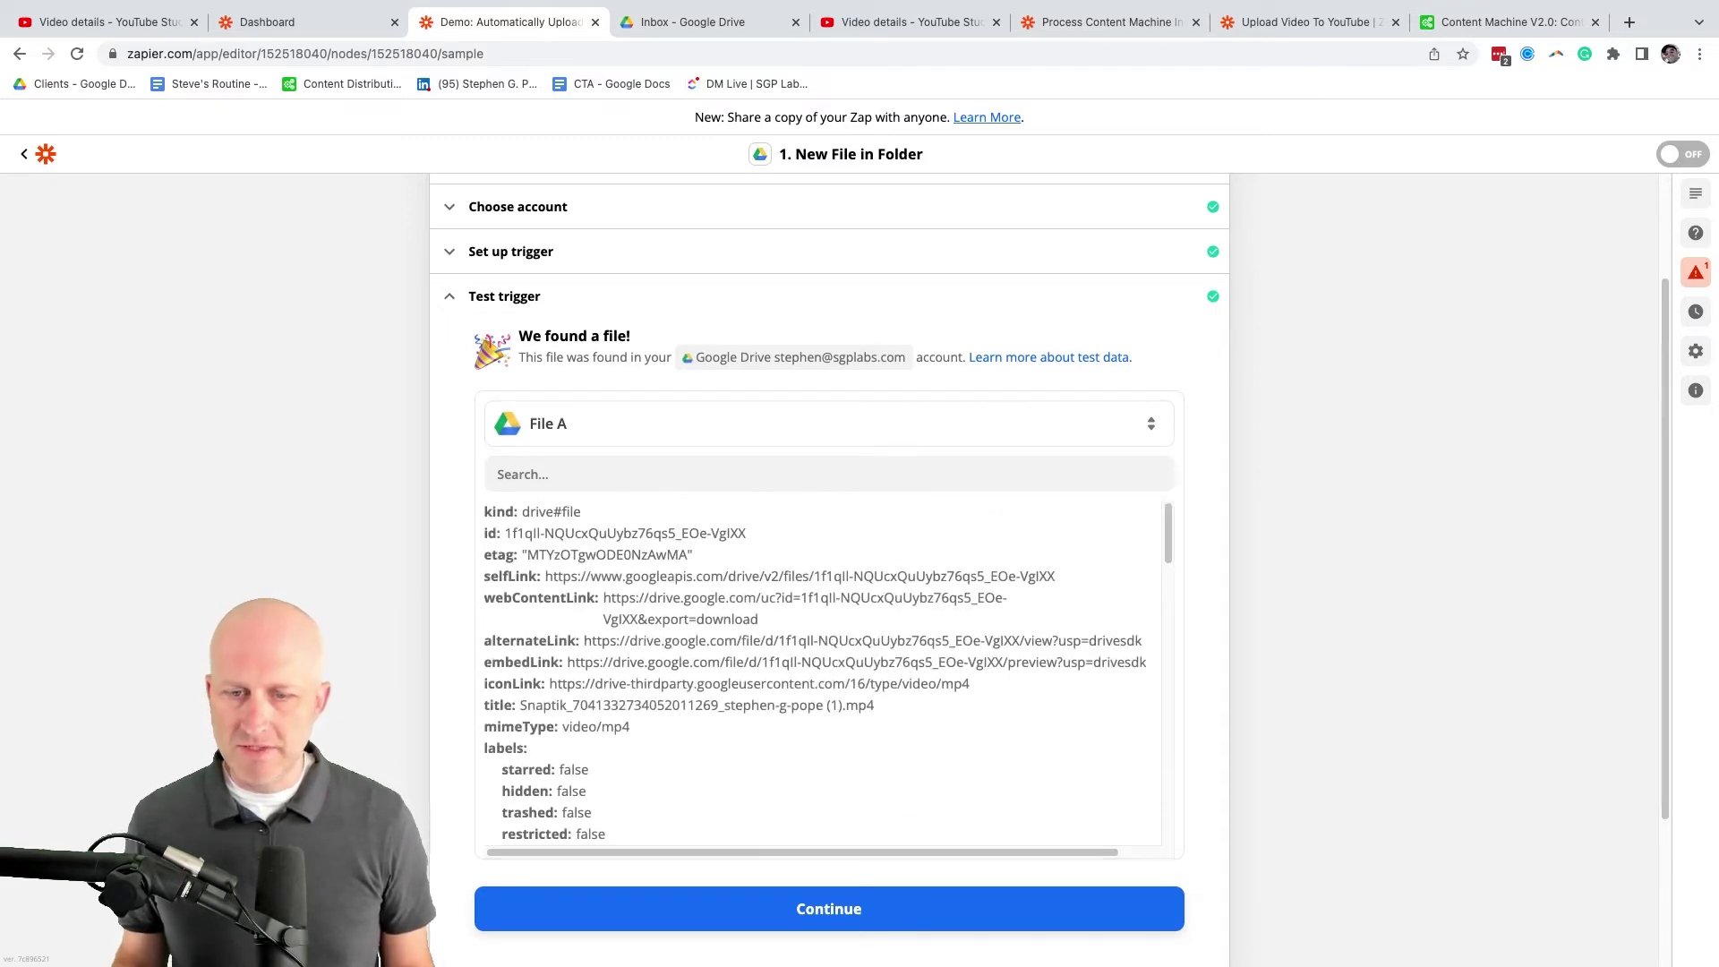
{"action": "scroll", "coordinate": [829, 573], "scroll_direction": "down", "scroll_amount": 3}
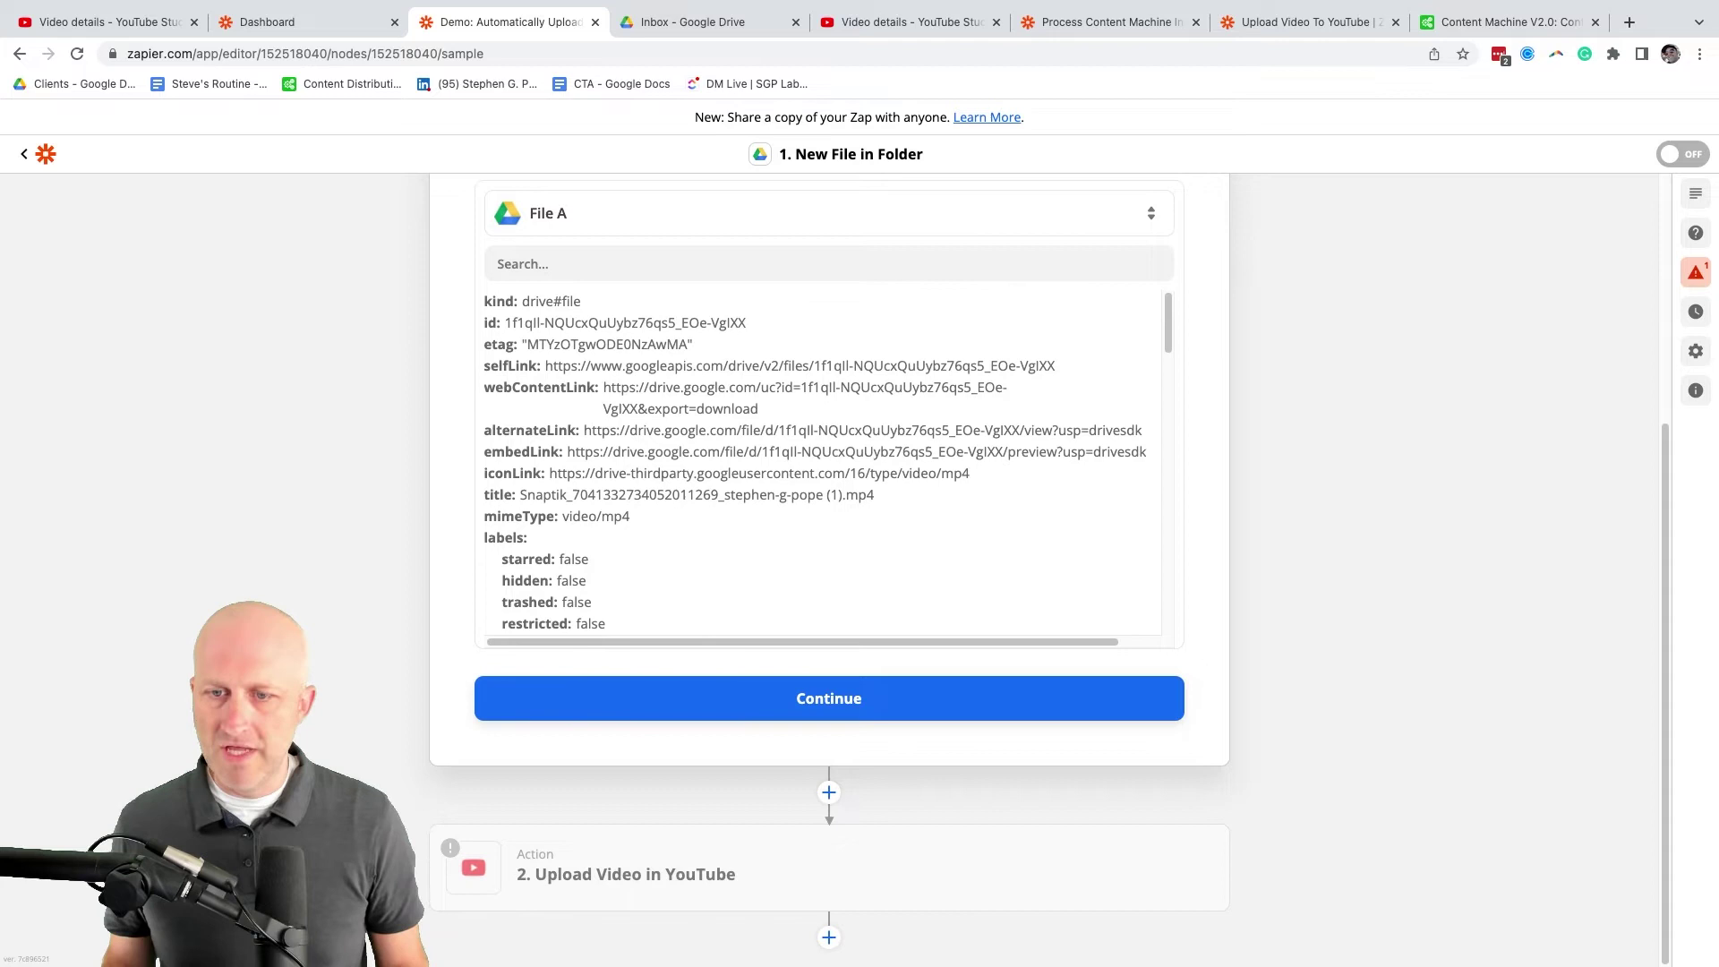
{"action": "scroll", "coordinate": [824, 462], "scroll_direction": "down", "scroll_amount": 4}
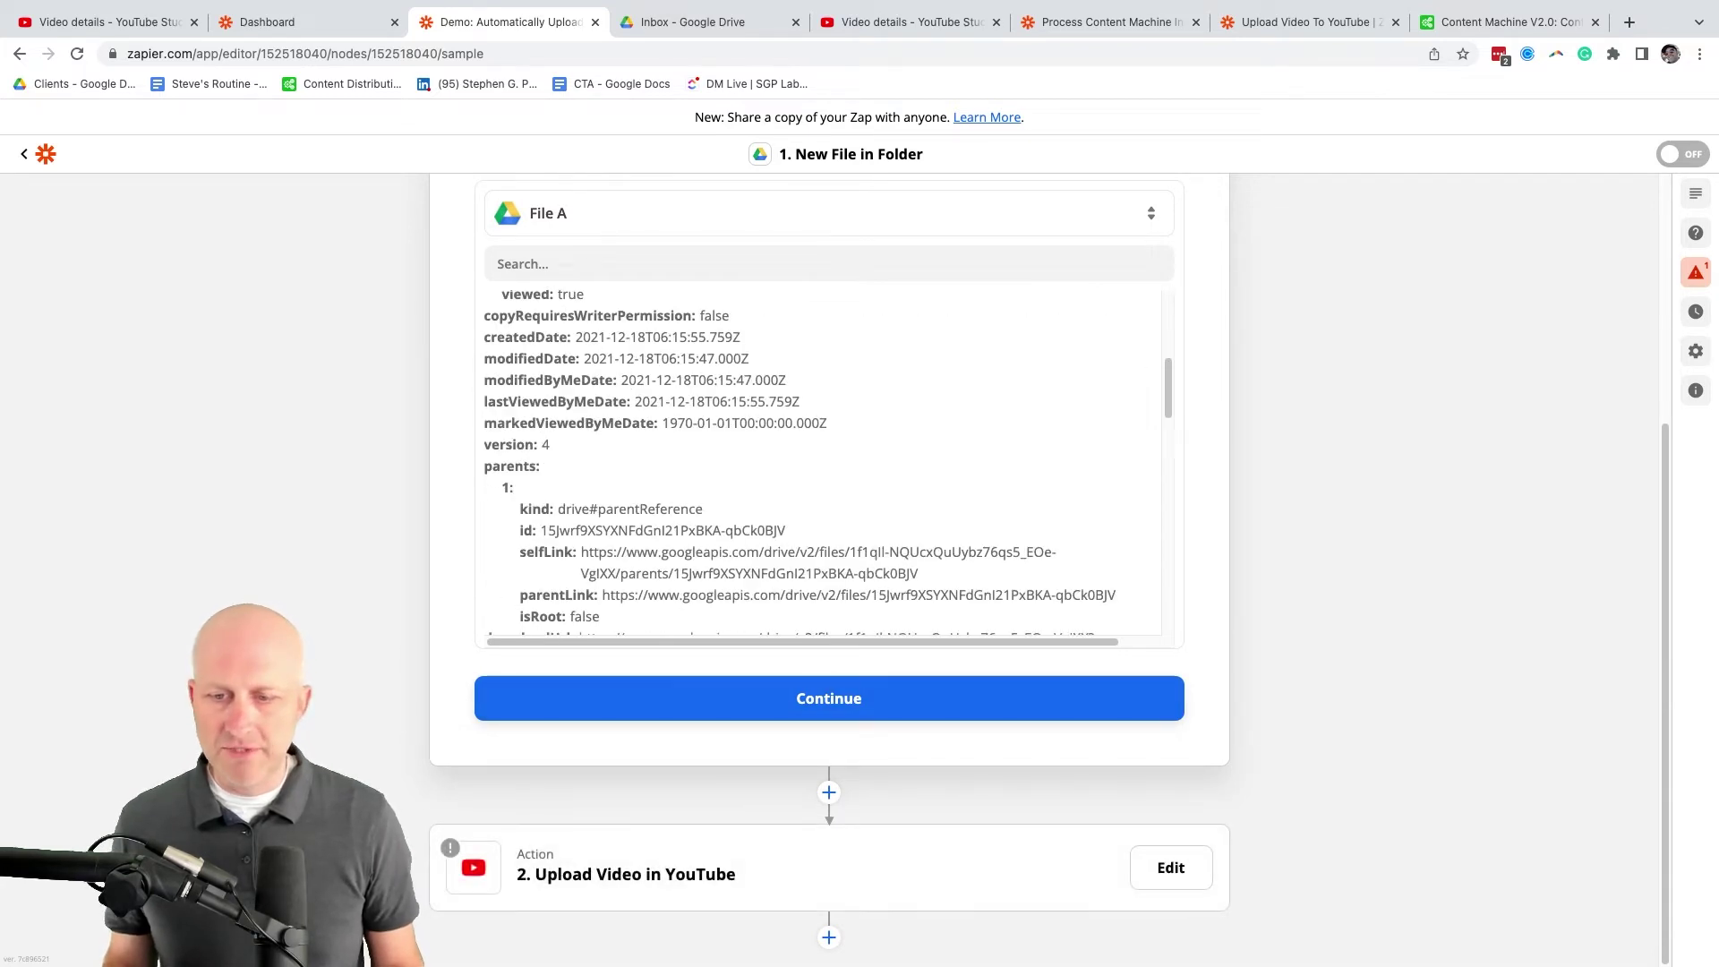
Open the Upload Video in YouTube action and review its test data and action setup fields
{"action": "left_click", "coordinate": [1170, 868]}
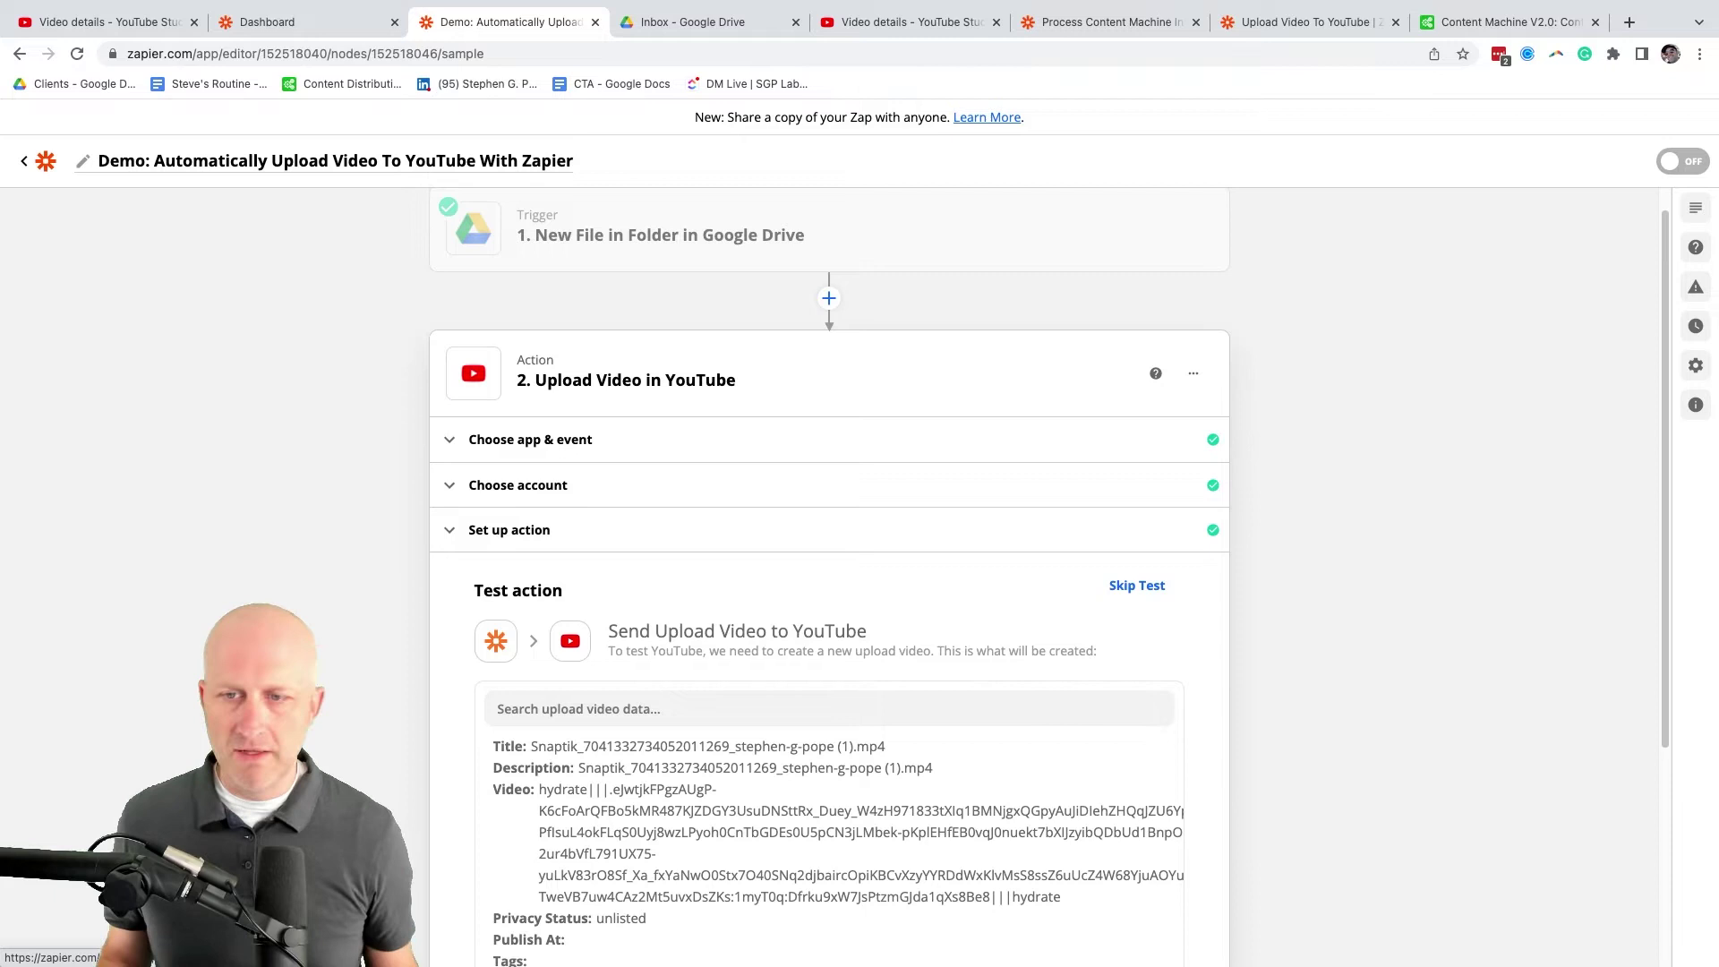
{"action": "scroll", "coordinate": [828, 568], "scroll_direction": "down", "scroll_amount": 3}
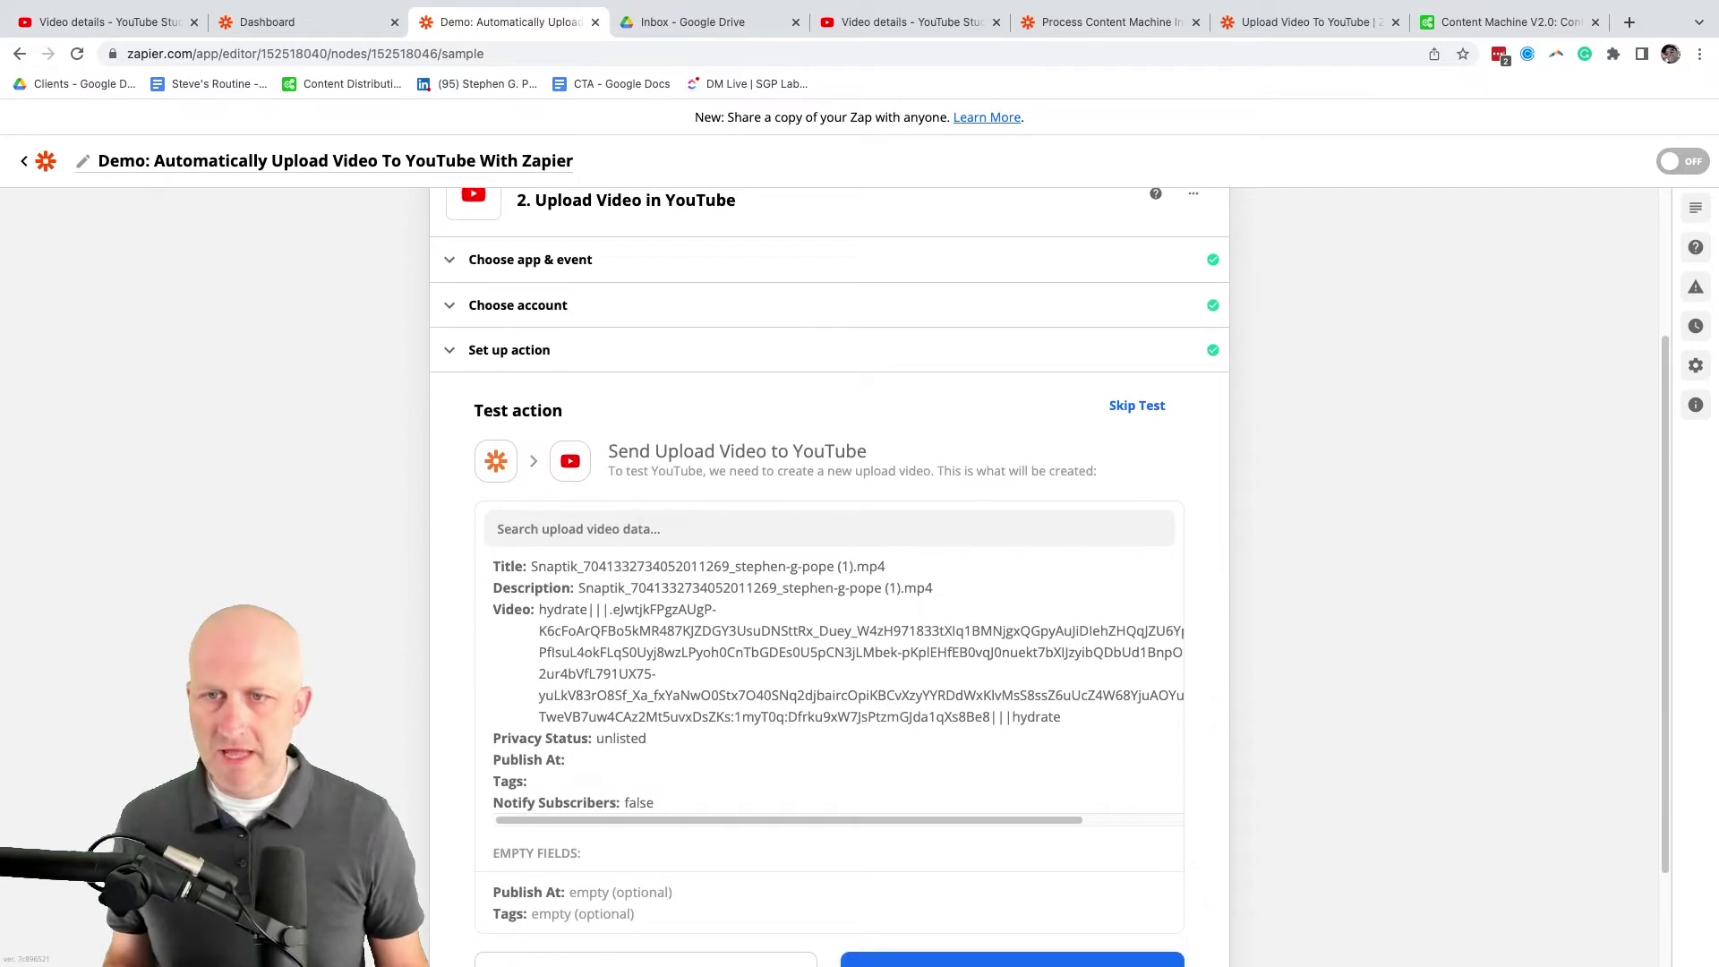
{"action": "left_click", "coordinate": [508, 351]}
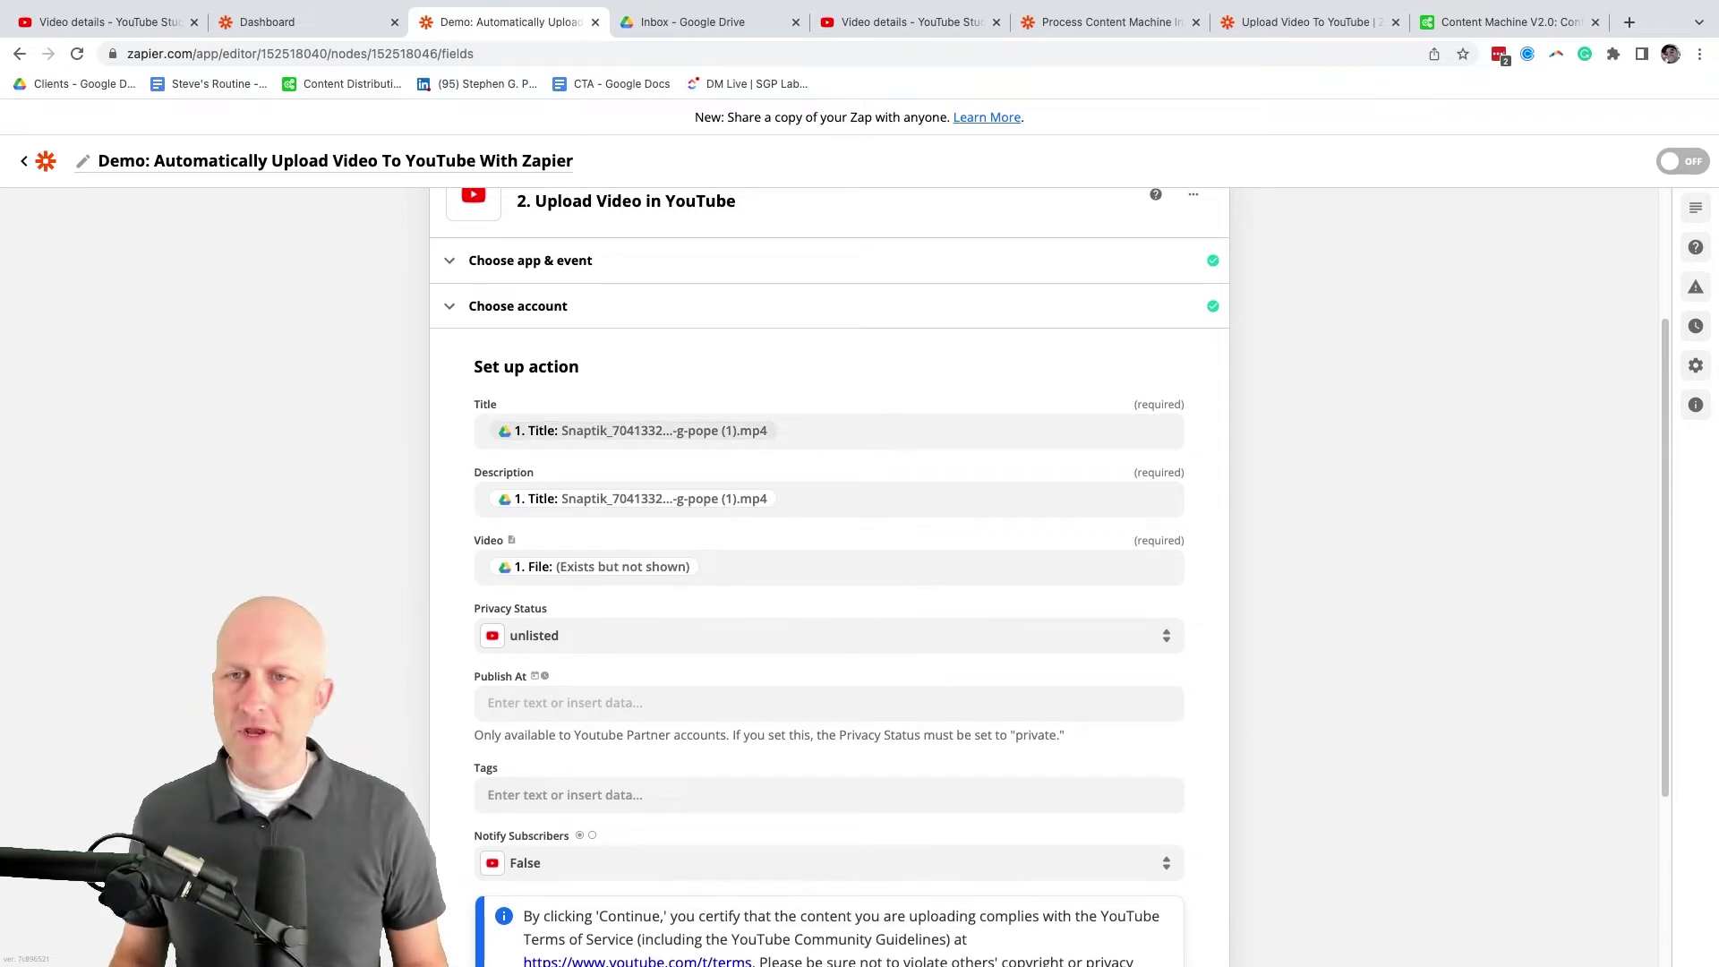
{"action": "scroll", "coordinate": [829, 573], "scroll_direction": "up", "scroll_amount": 3}
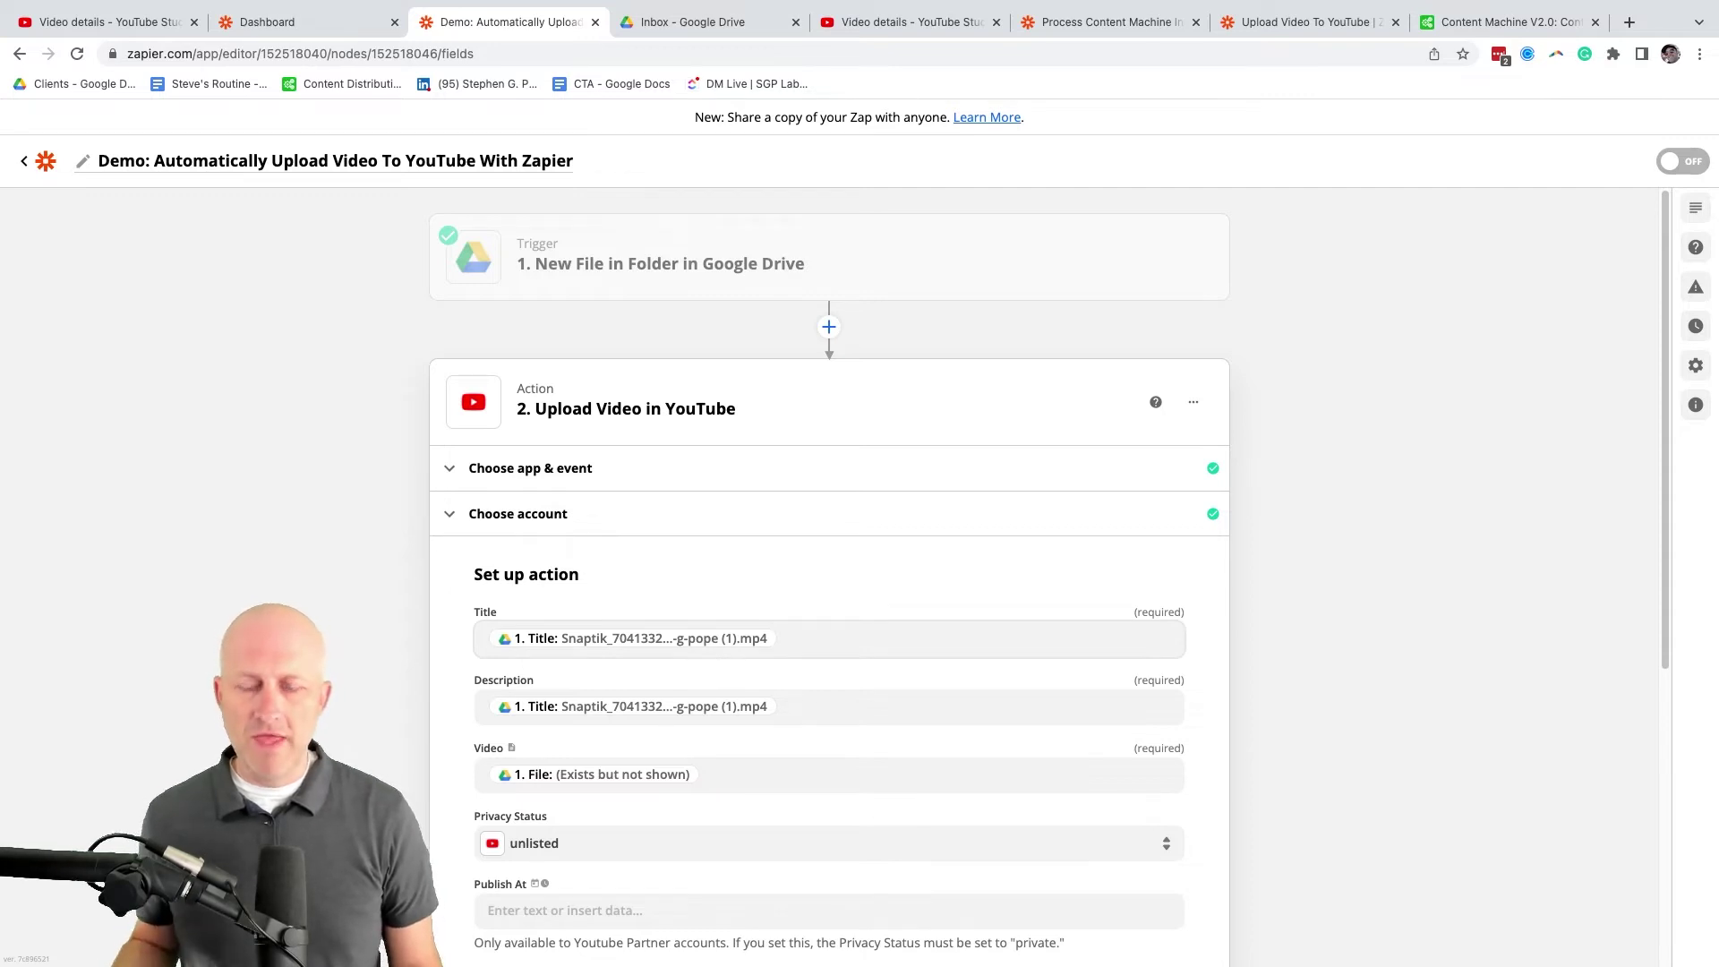
{"action": "scroll", "coordinate": [1048, 573], "scroll_direction": "down", "scroll_amount": 1}
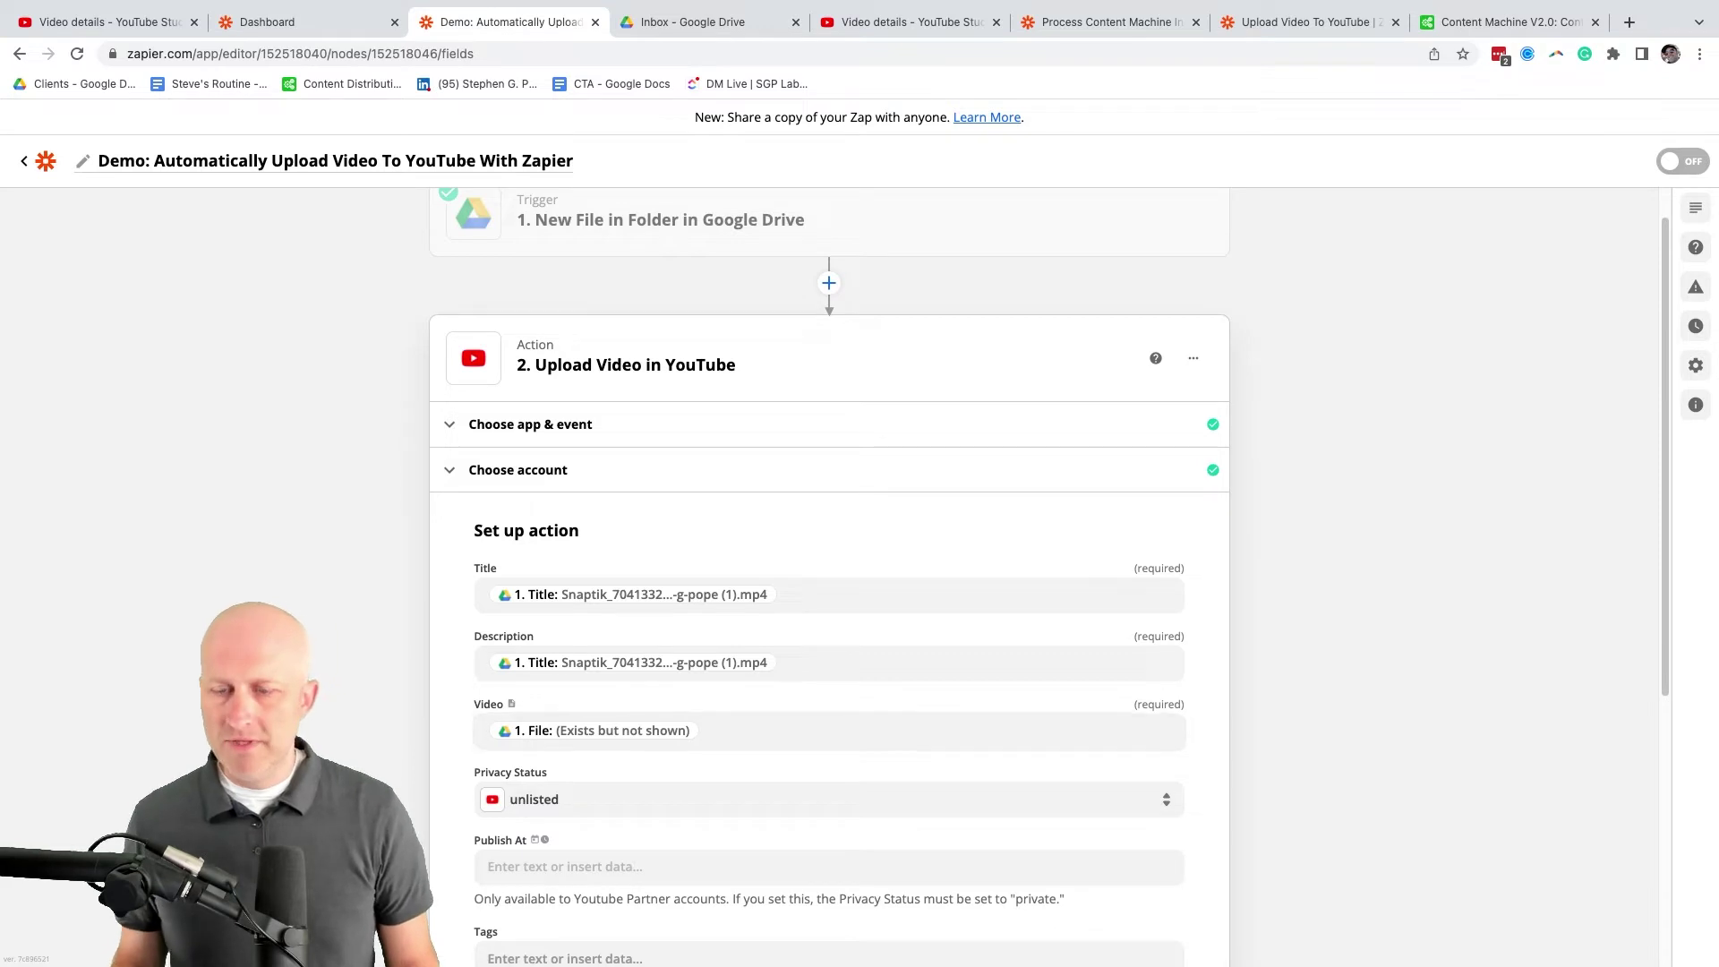
Try adding the trigger's Owner Names value to the upload action's Title field, and remove it again
{"action": "scroll", "coordinate": [859, 573], "scroll_direction": "down", "scroll_amount": 5}
{"action": "left_click", "coordinate": [786, 361]}
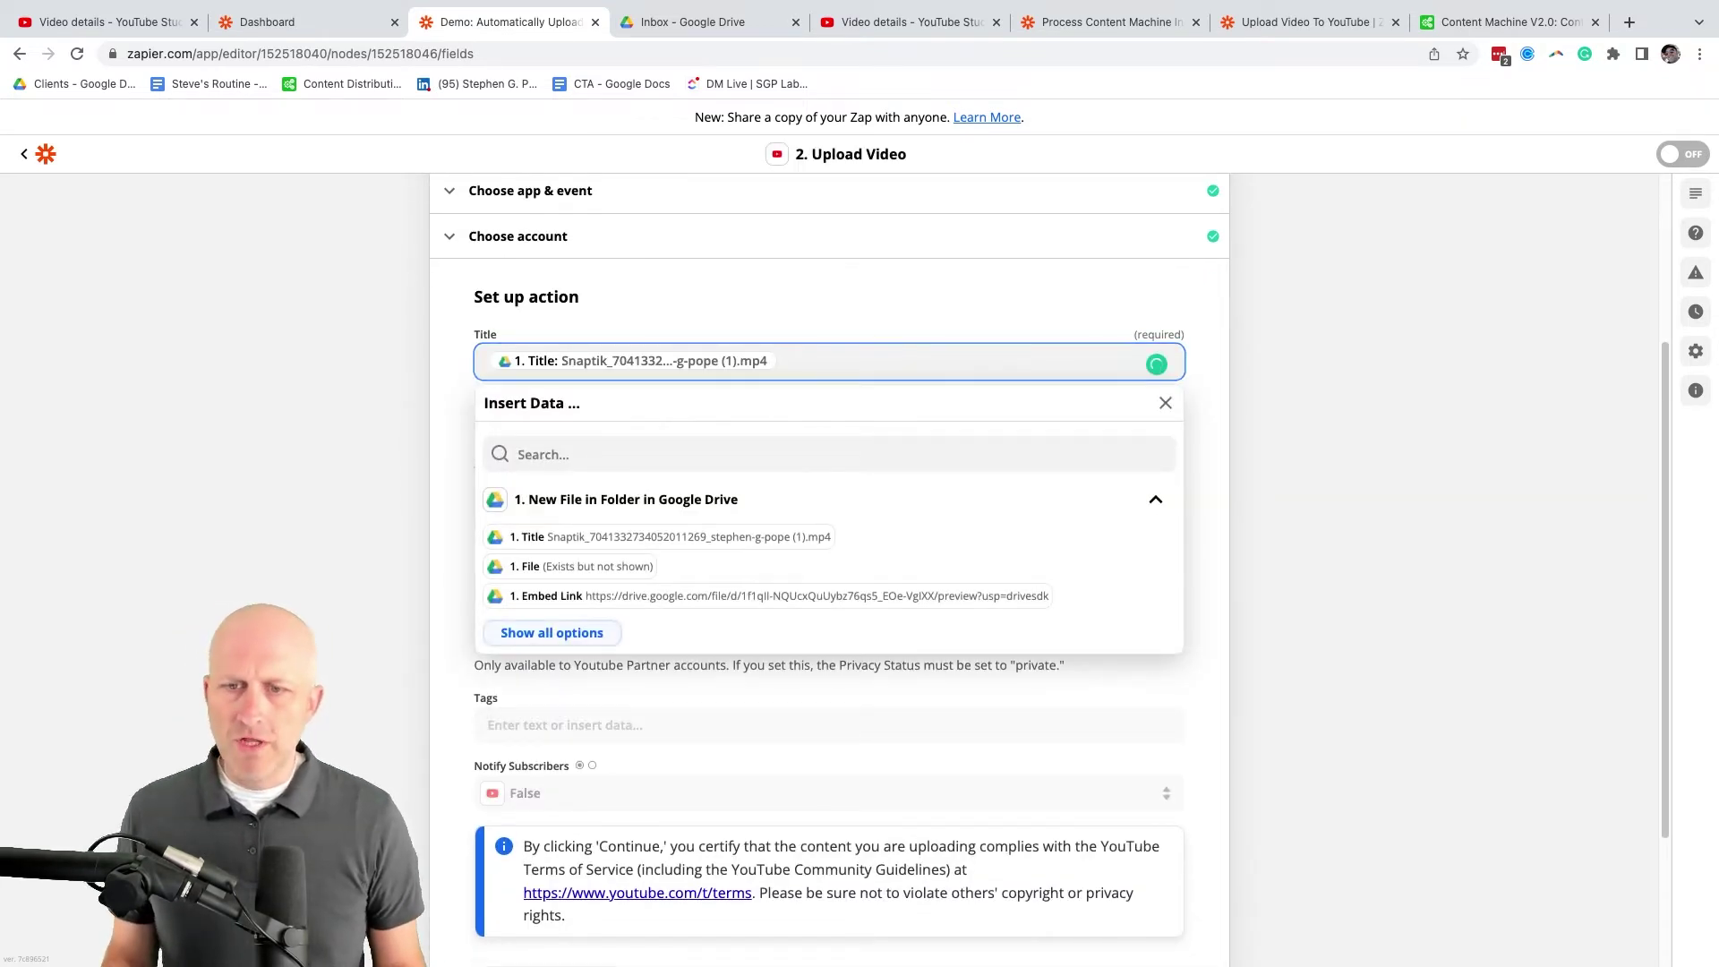
{"action": "left_click", "coordinate": [552, 632]}
{"action": "scroll", "coordinate": [582, 640], "scroll_direction": "down", "scroll_amount": 1}
{"action": "scroll", "coordinate": [582, 644], "scroll_direction": "down", "scroll_amount": 1}
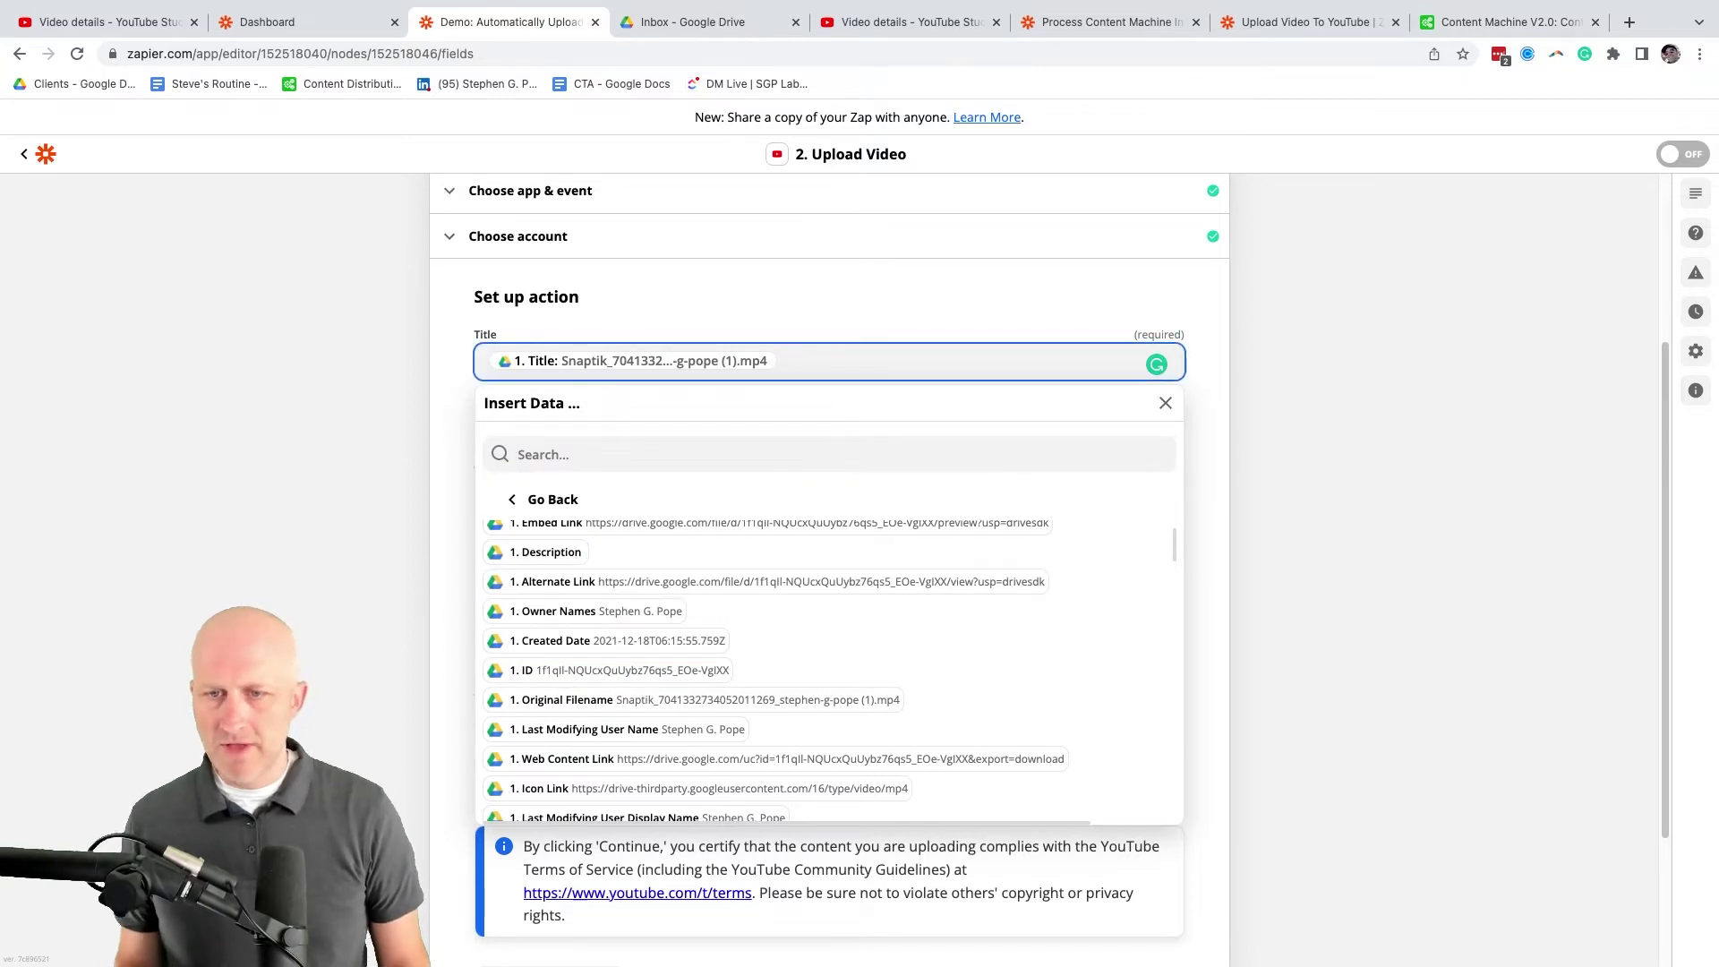
{"action": "left_click", "coordinate": [553, 611]}
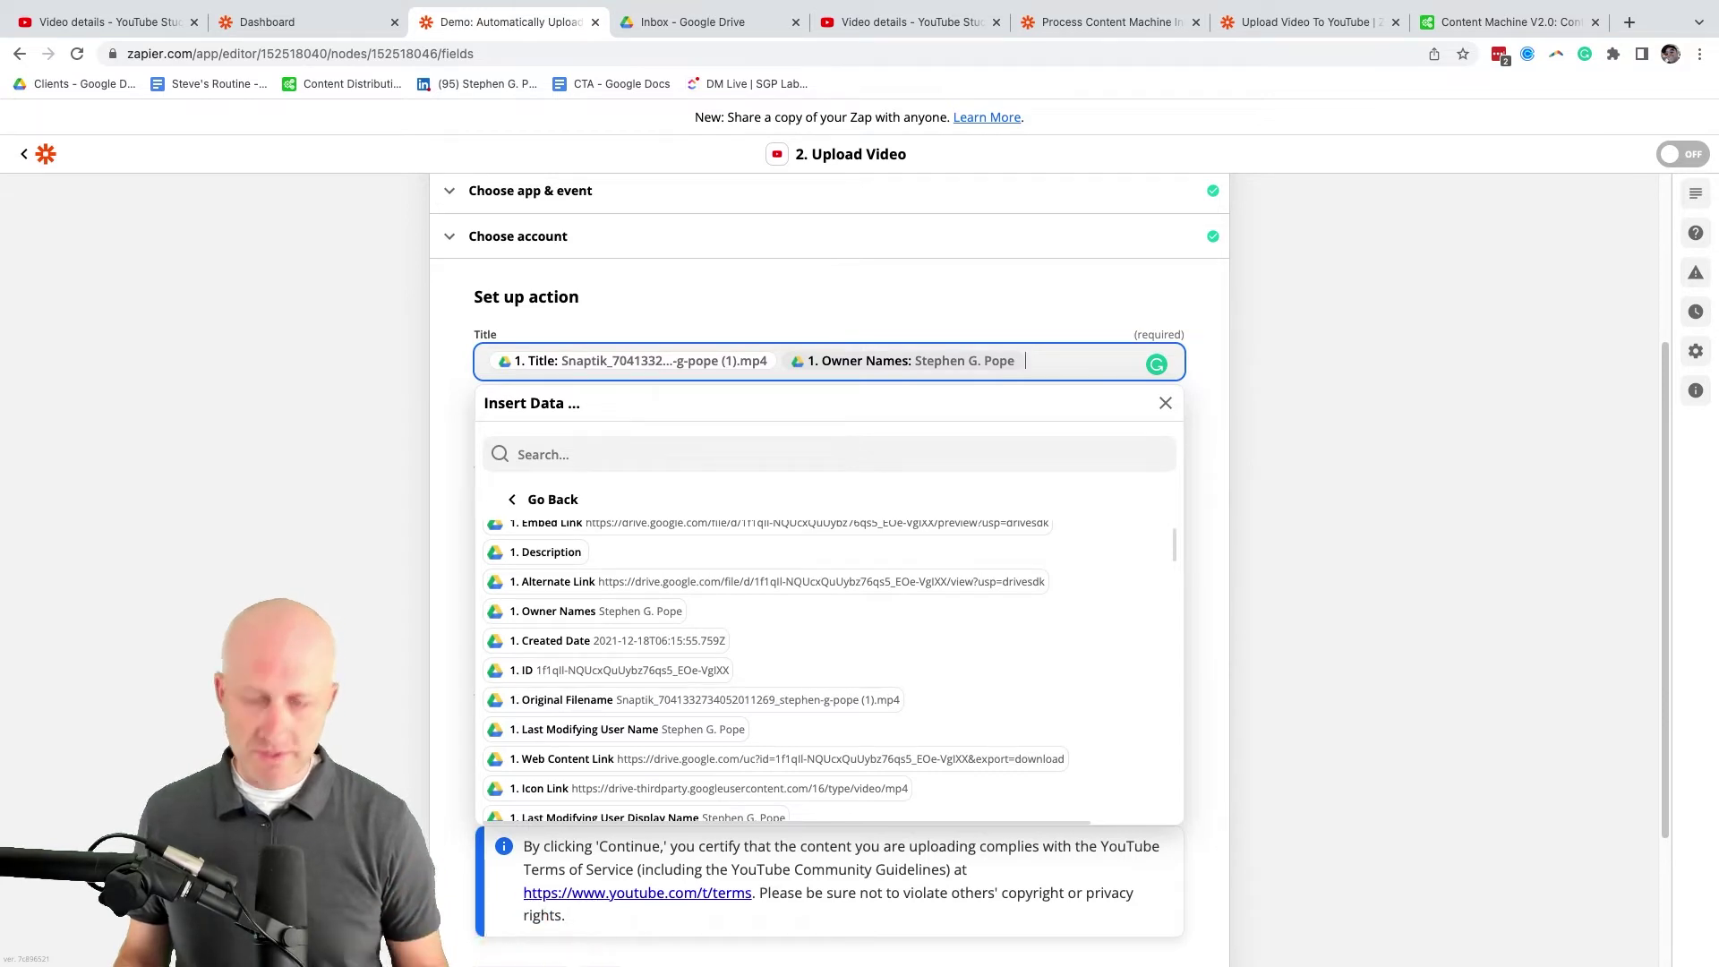
{"action": "key", "text": "BackSpace"}
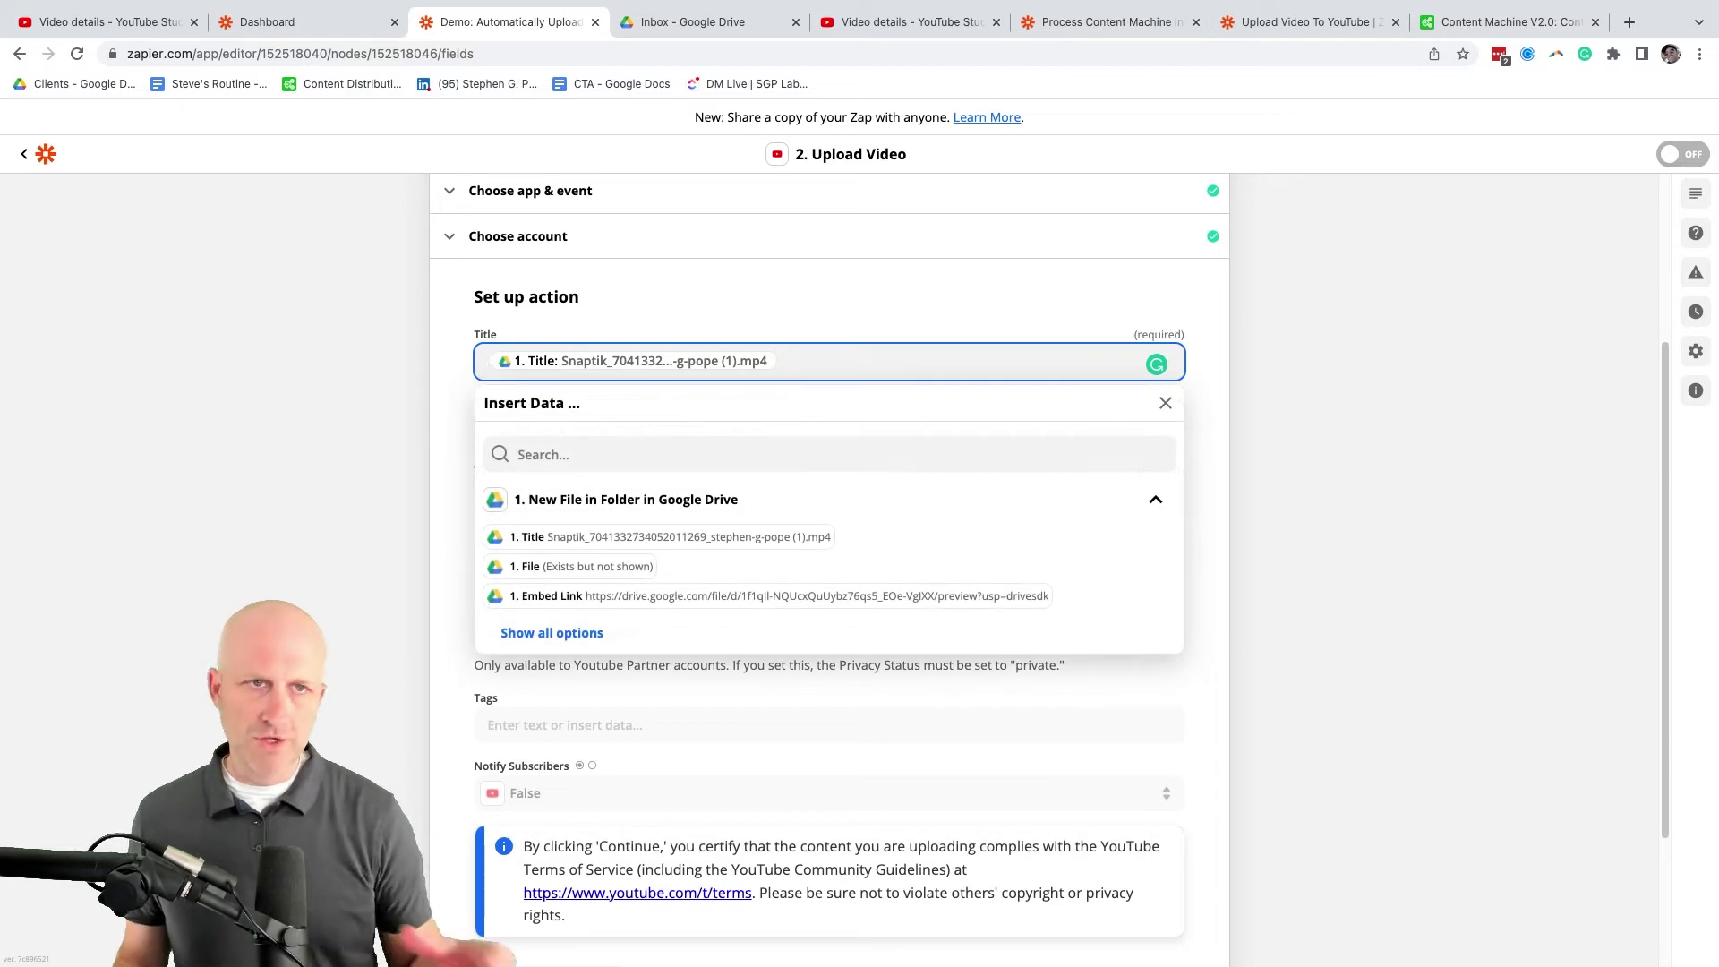
{"action": "key", "text": "BackSpace"}
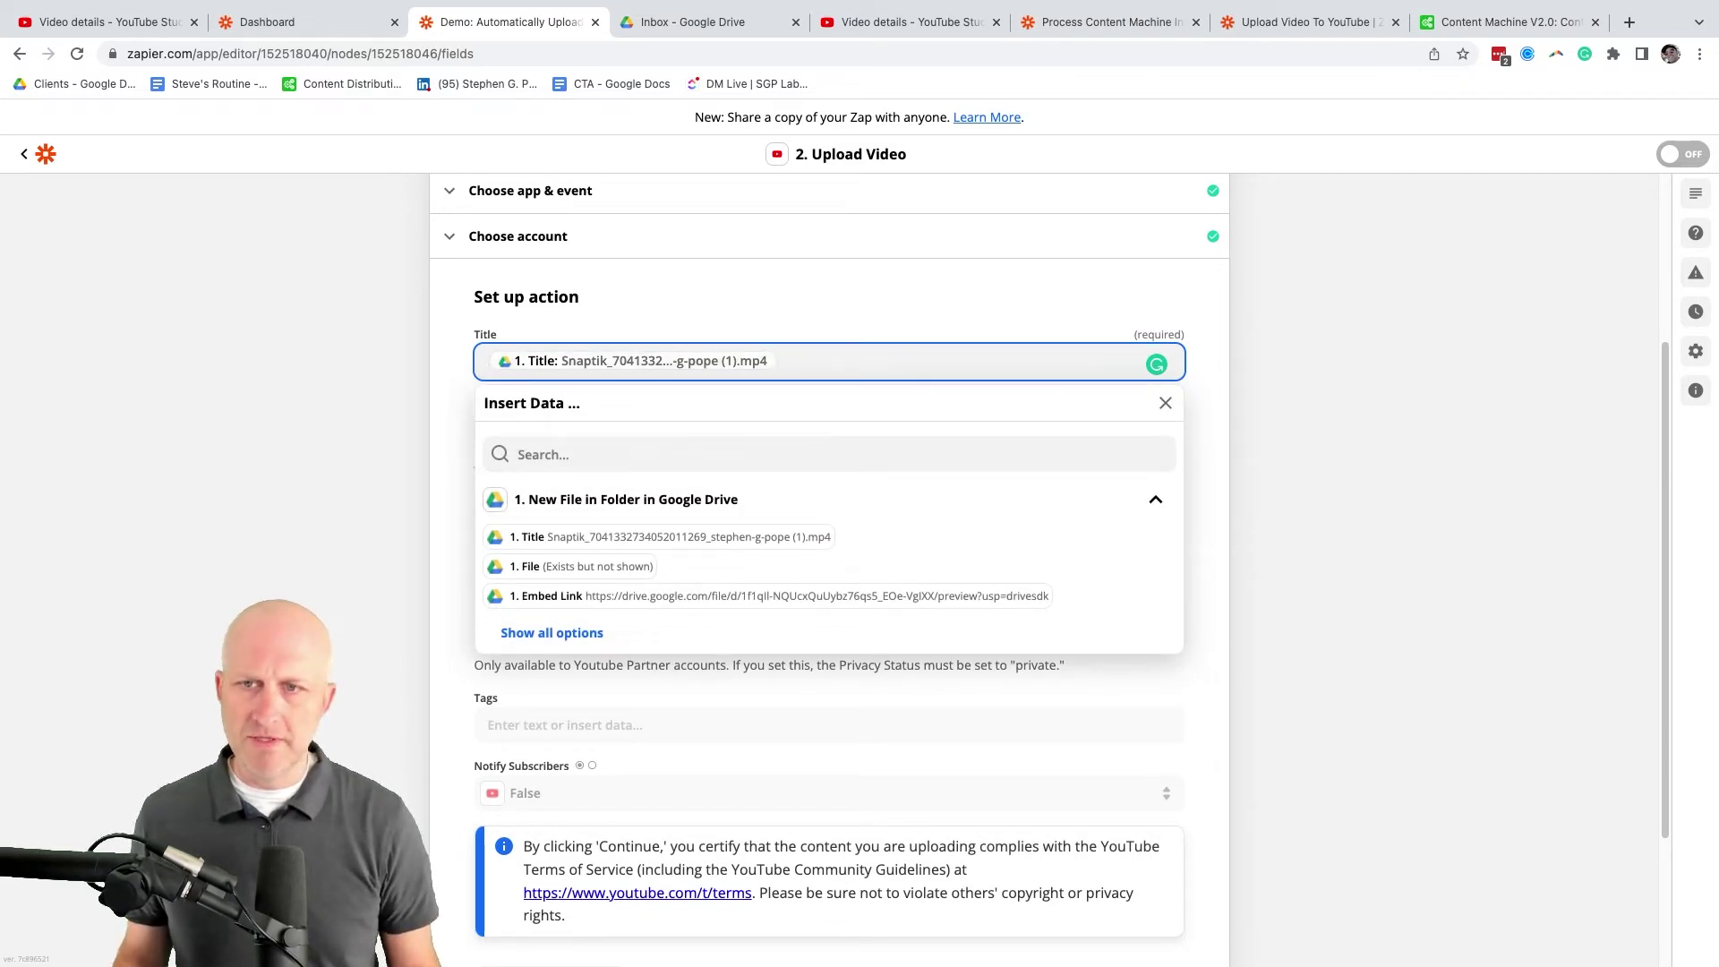
{"action": "key", "text": "Escape"}
Clear the upload action's Video field and map it to the File value from the Google Drive trigger
{"action": "scroll", "coordinate": [829, 570], "scroll_direction": "down", "scroll_amount": 1}
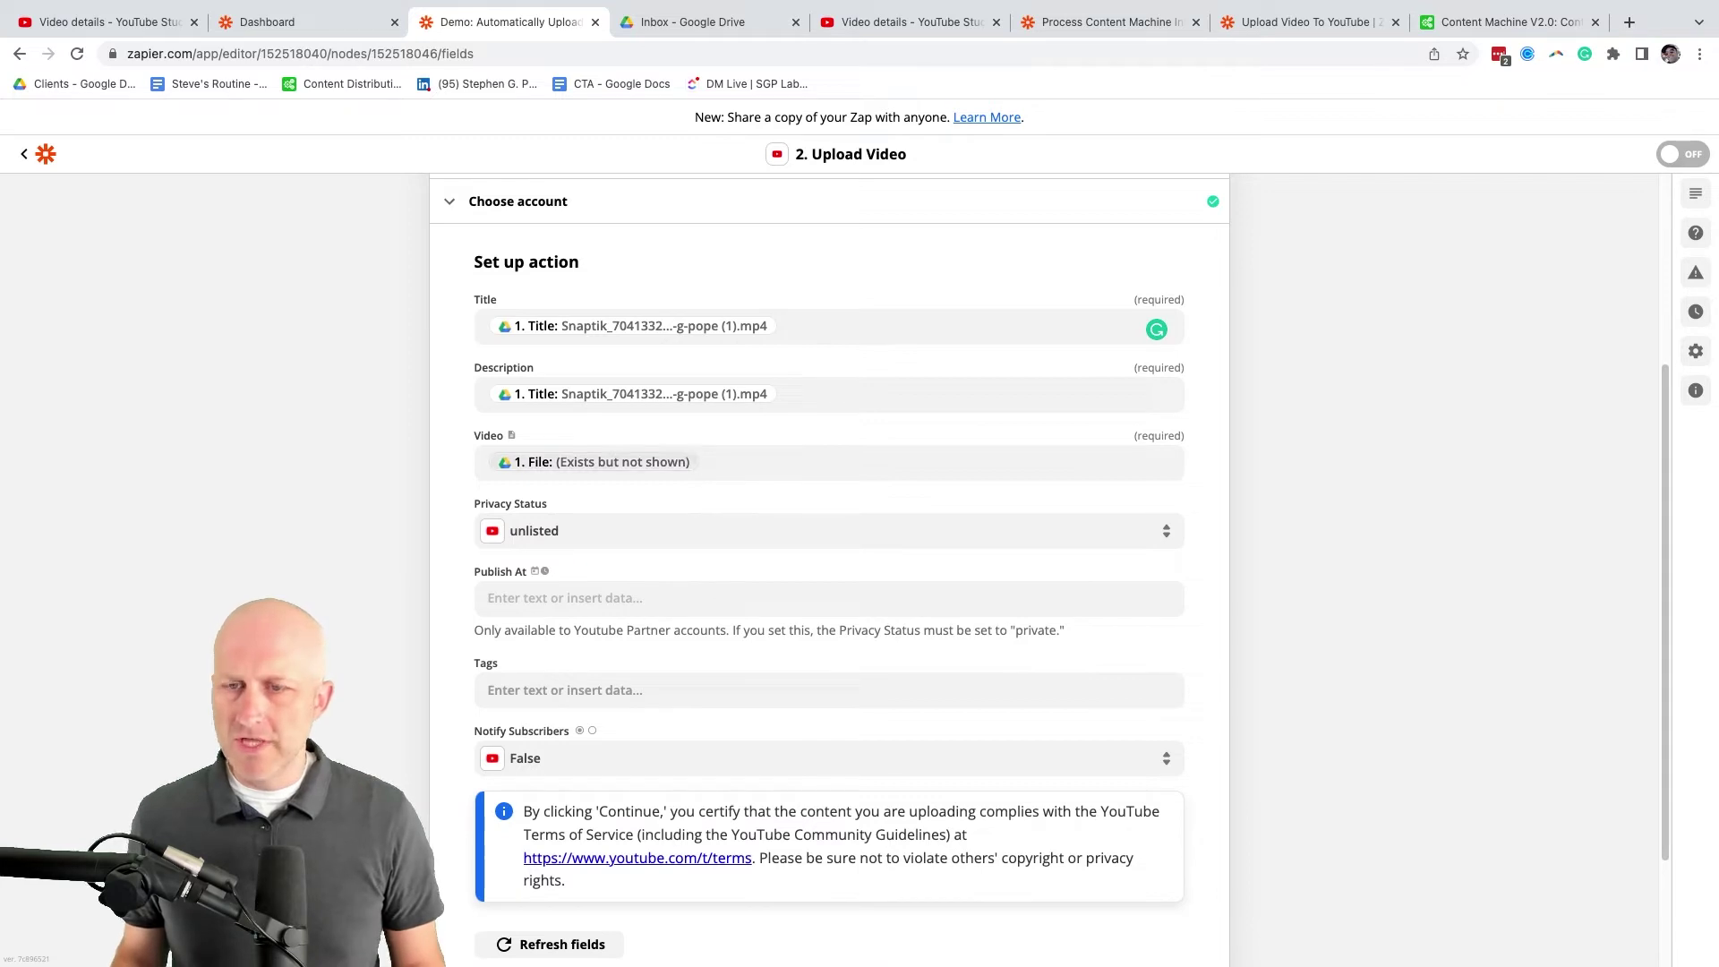
{"action": "left_click", "coordinate": [703, 462]}
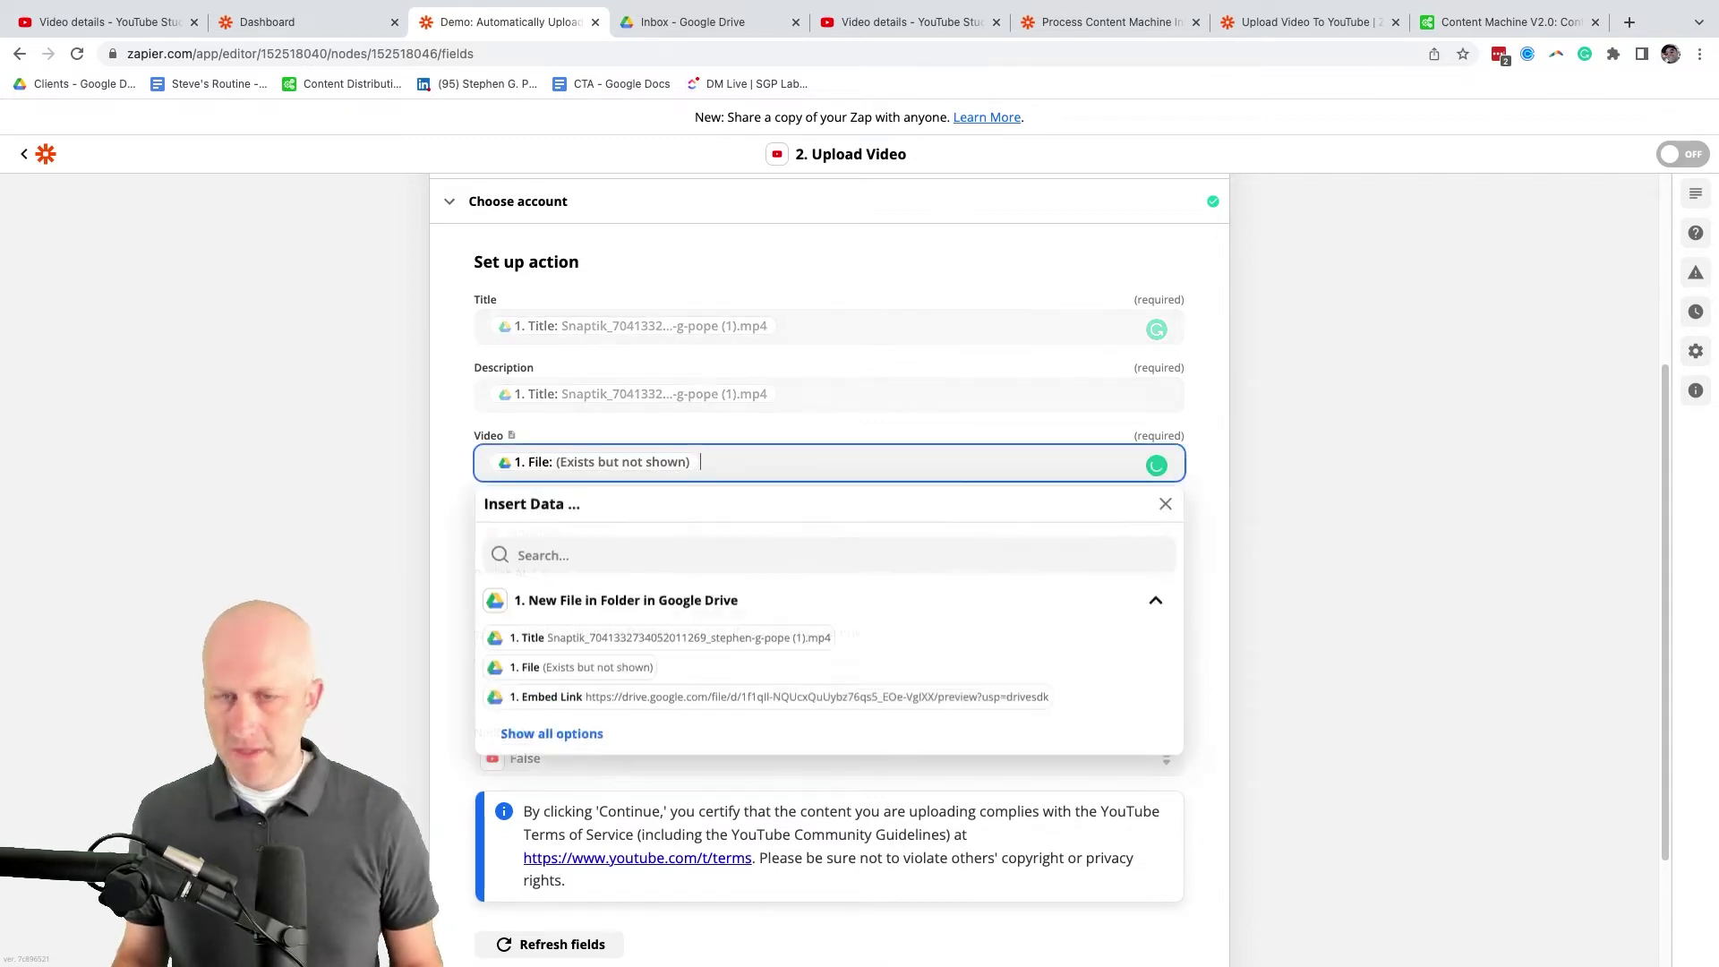
{"action": "key", "text": "BackSpace"}
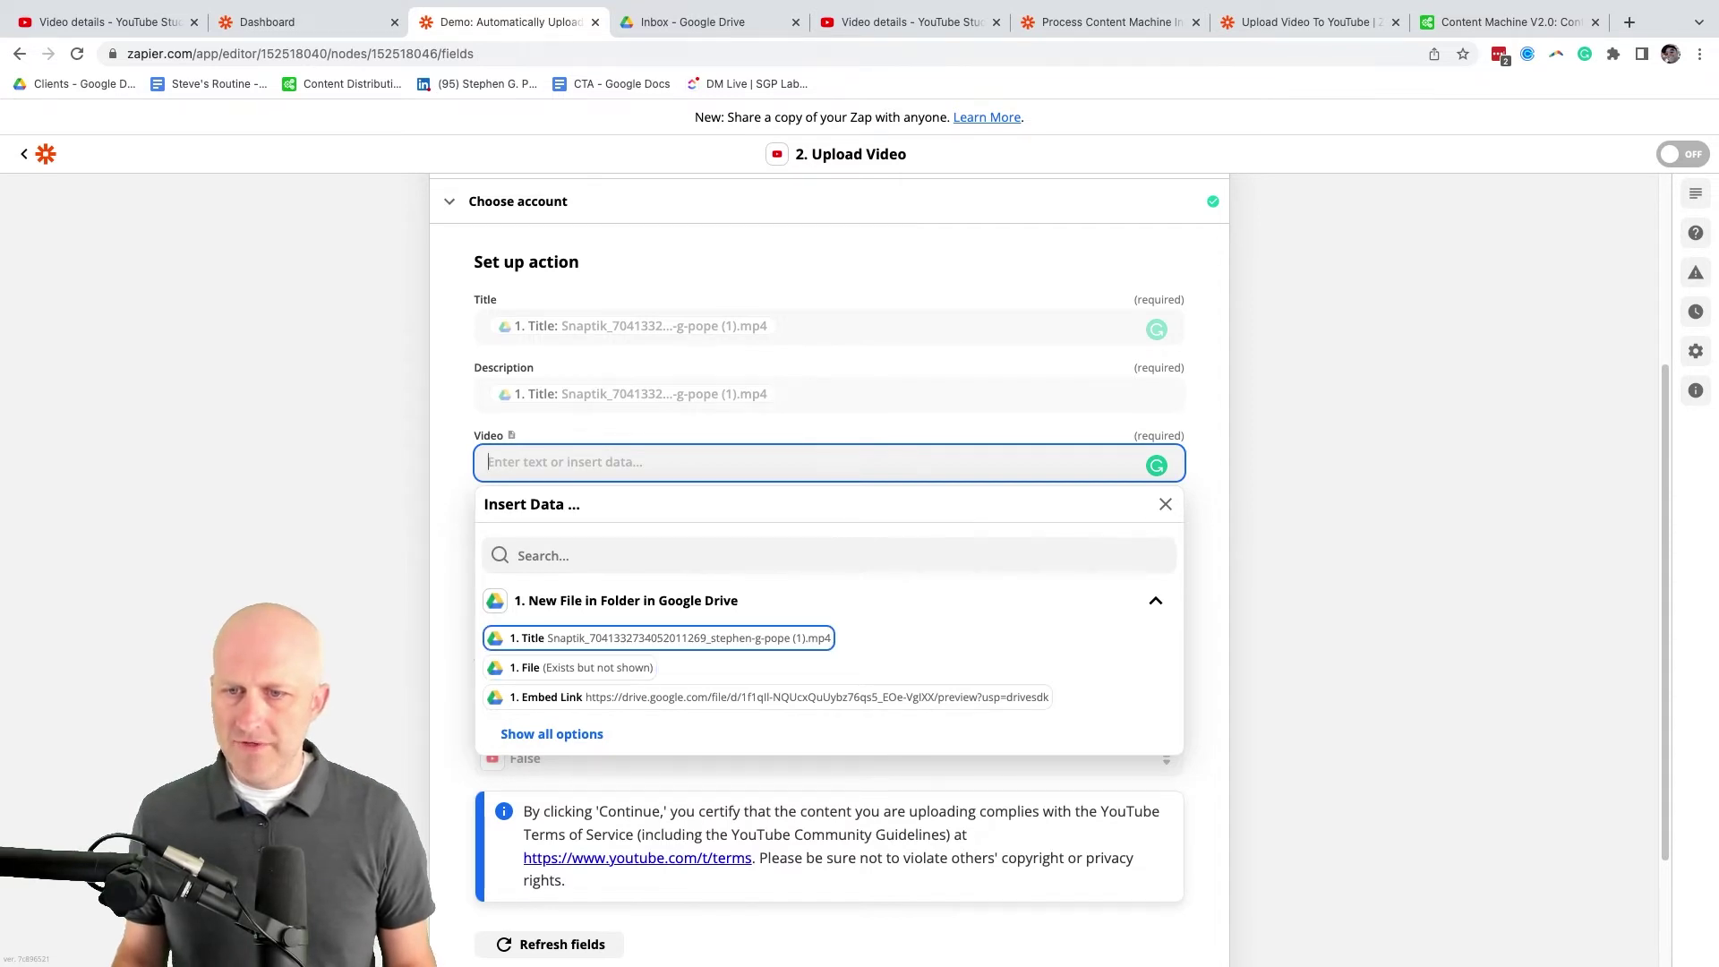
{"action": "scroll", "coordinate": [829, 569], "scroll_direction": "down", "scroll_amount": 1}
{"action": "scroll", "coordinate": [829, 569], "scroll_direction": "up", "scroll_amount": 1}
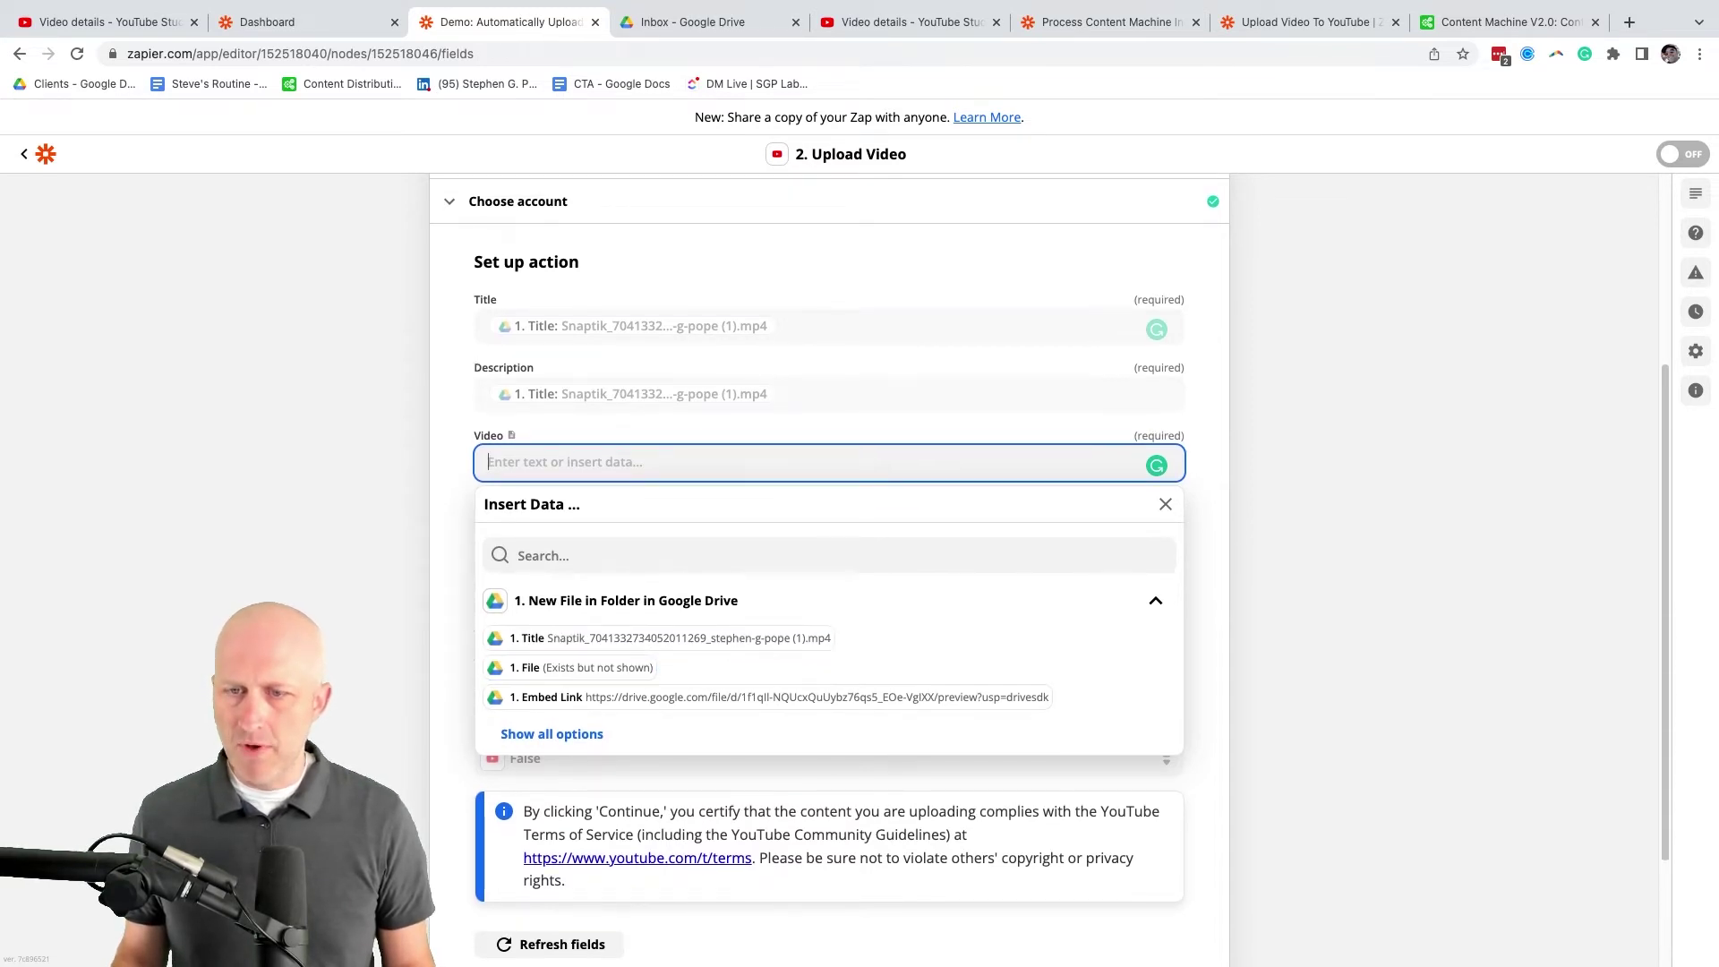
{"action": "scroll", "coordinate": [671, 638], "scroll_direction": "up", "scroll_amount": 5}
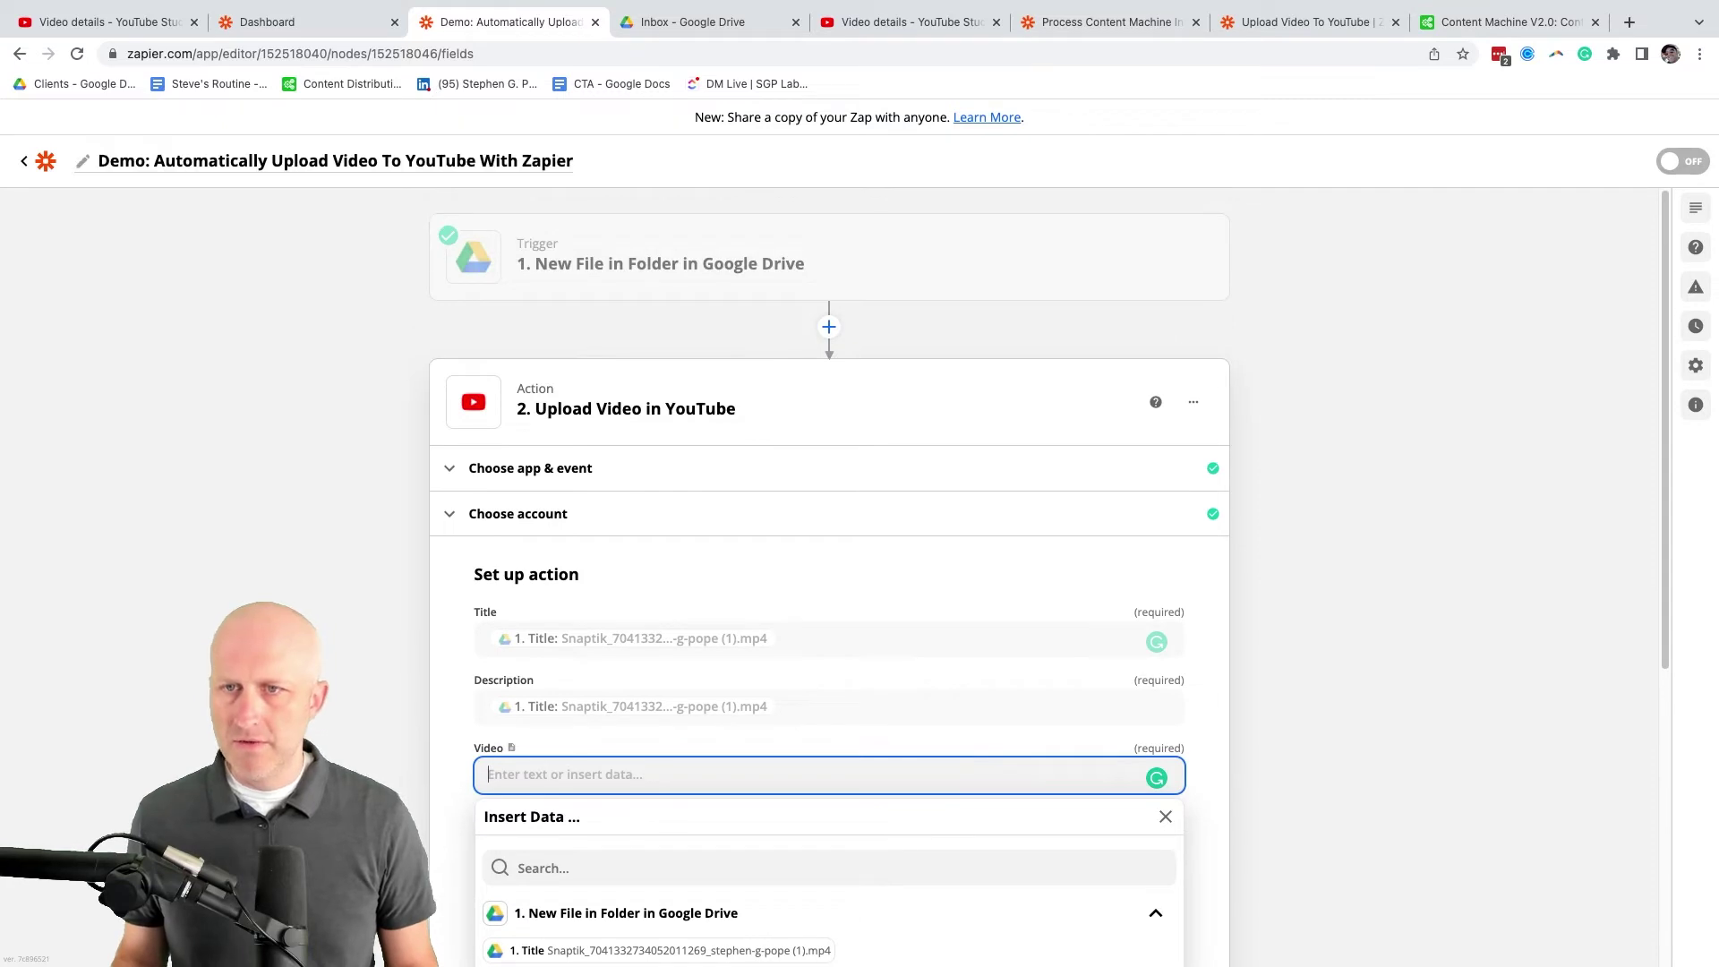
{"action": "scroll", "coordinate": [671, 637], "scroll_direction": "down", "scroll_amount": 3}
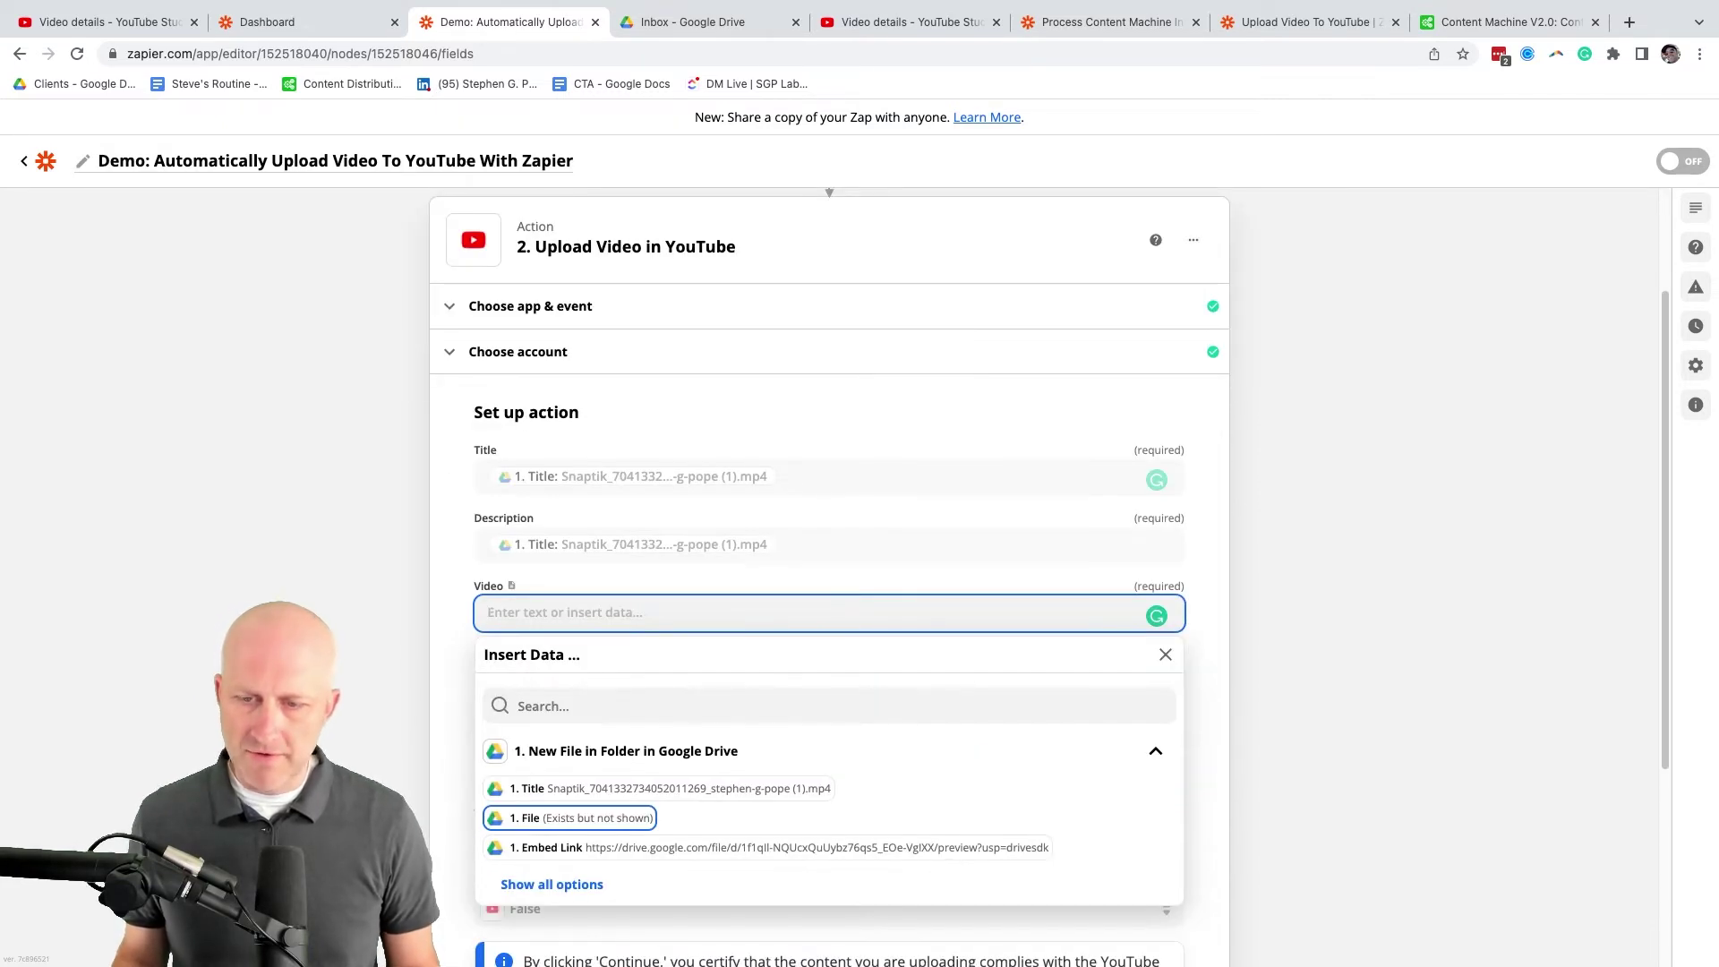
{"action": "left_click", "coordinate": [570, 818]}
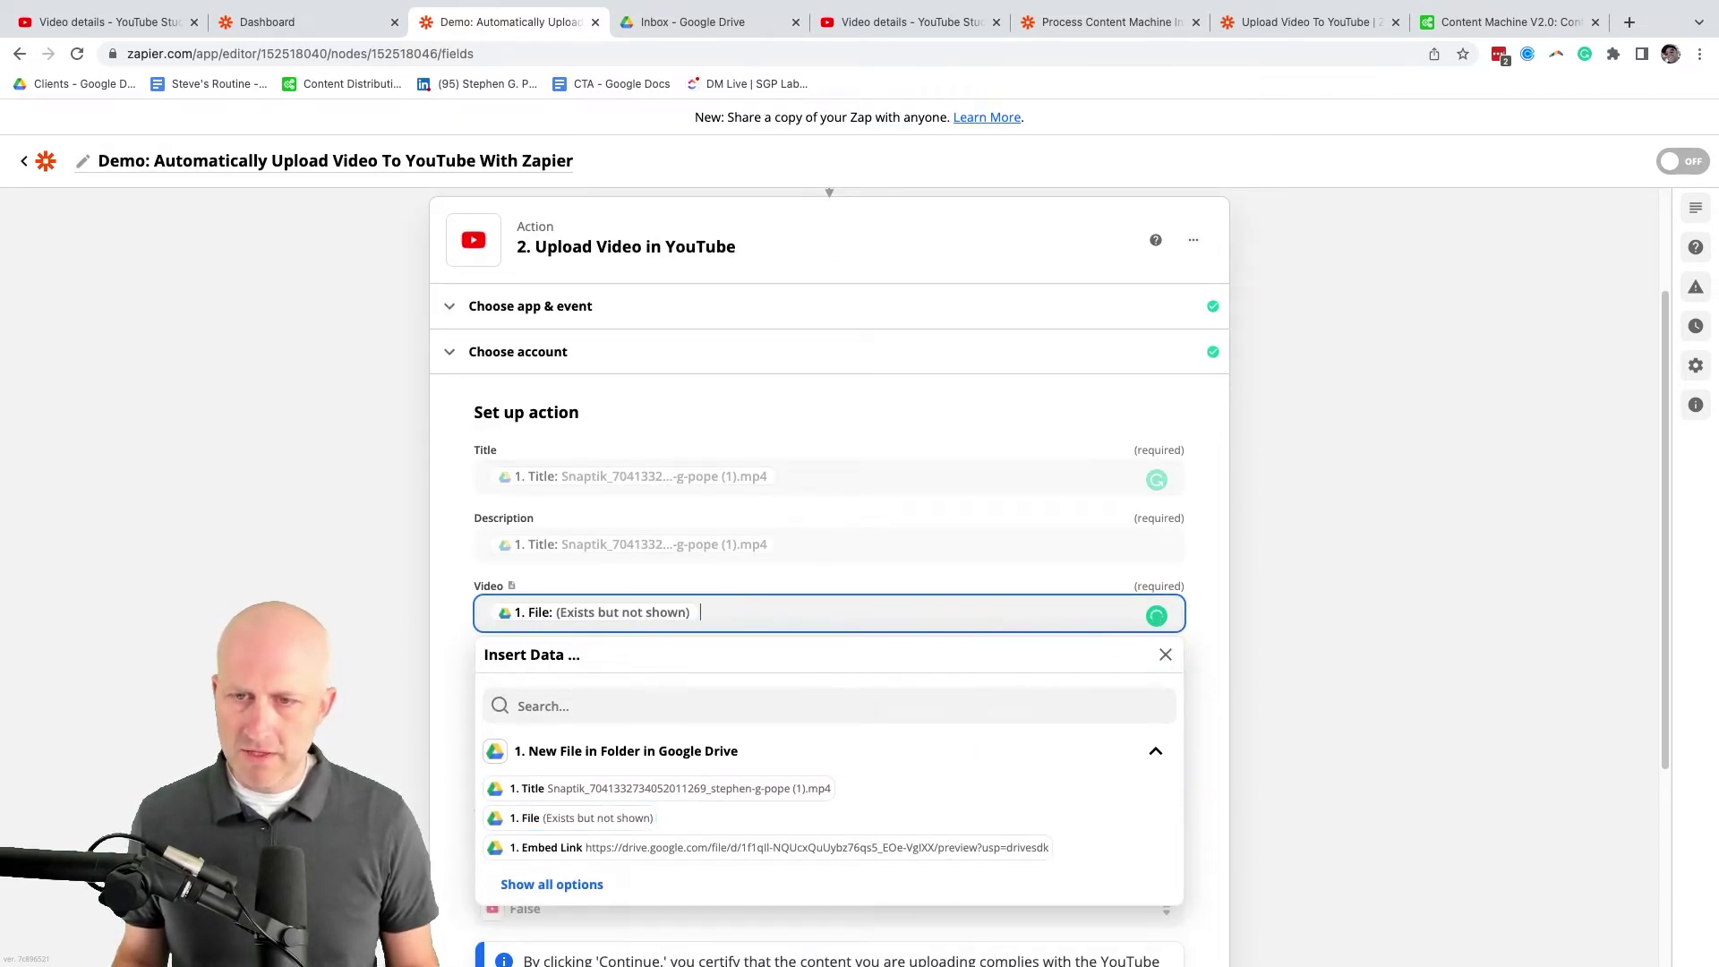
{"action": "key", "text": "Escape"}
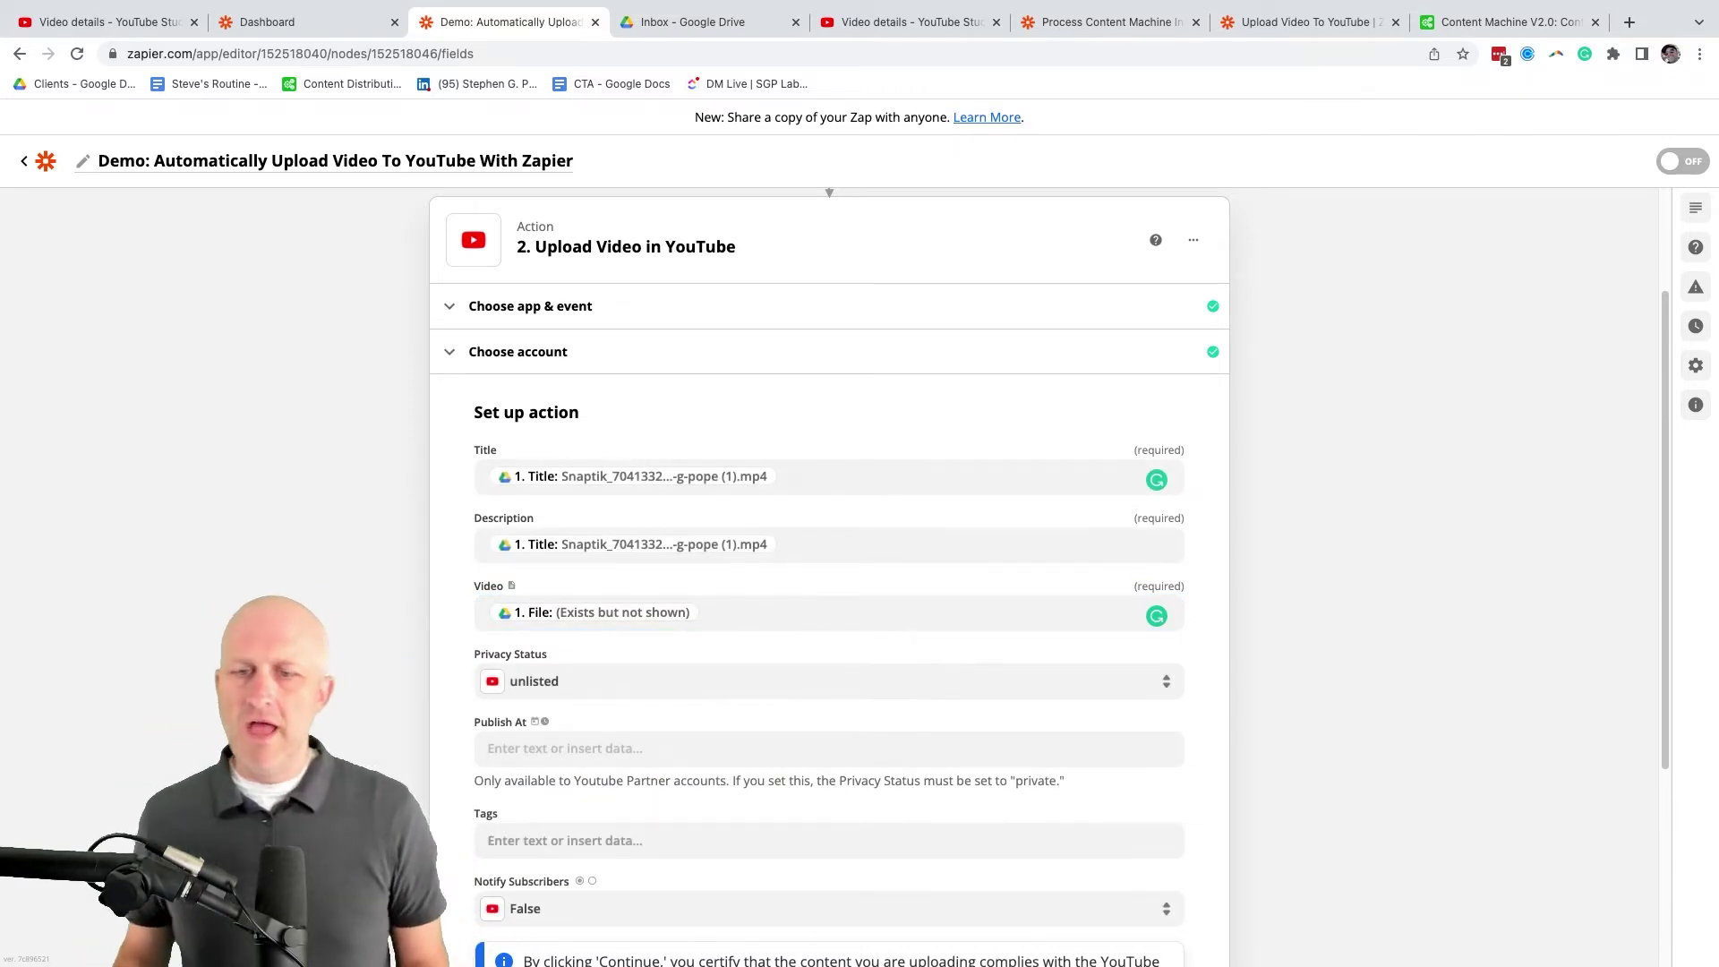
Check the upload action's Privacy Status choices and the data available for its Publish At field
{"action": "scroll", "coordinate": [829, 573], "scroll_direction": "down", "scroll_amount": 2}
{"action": "left_click", "coordinate": [829, 519]}
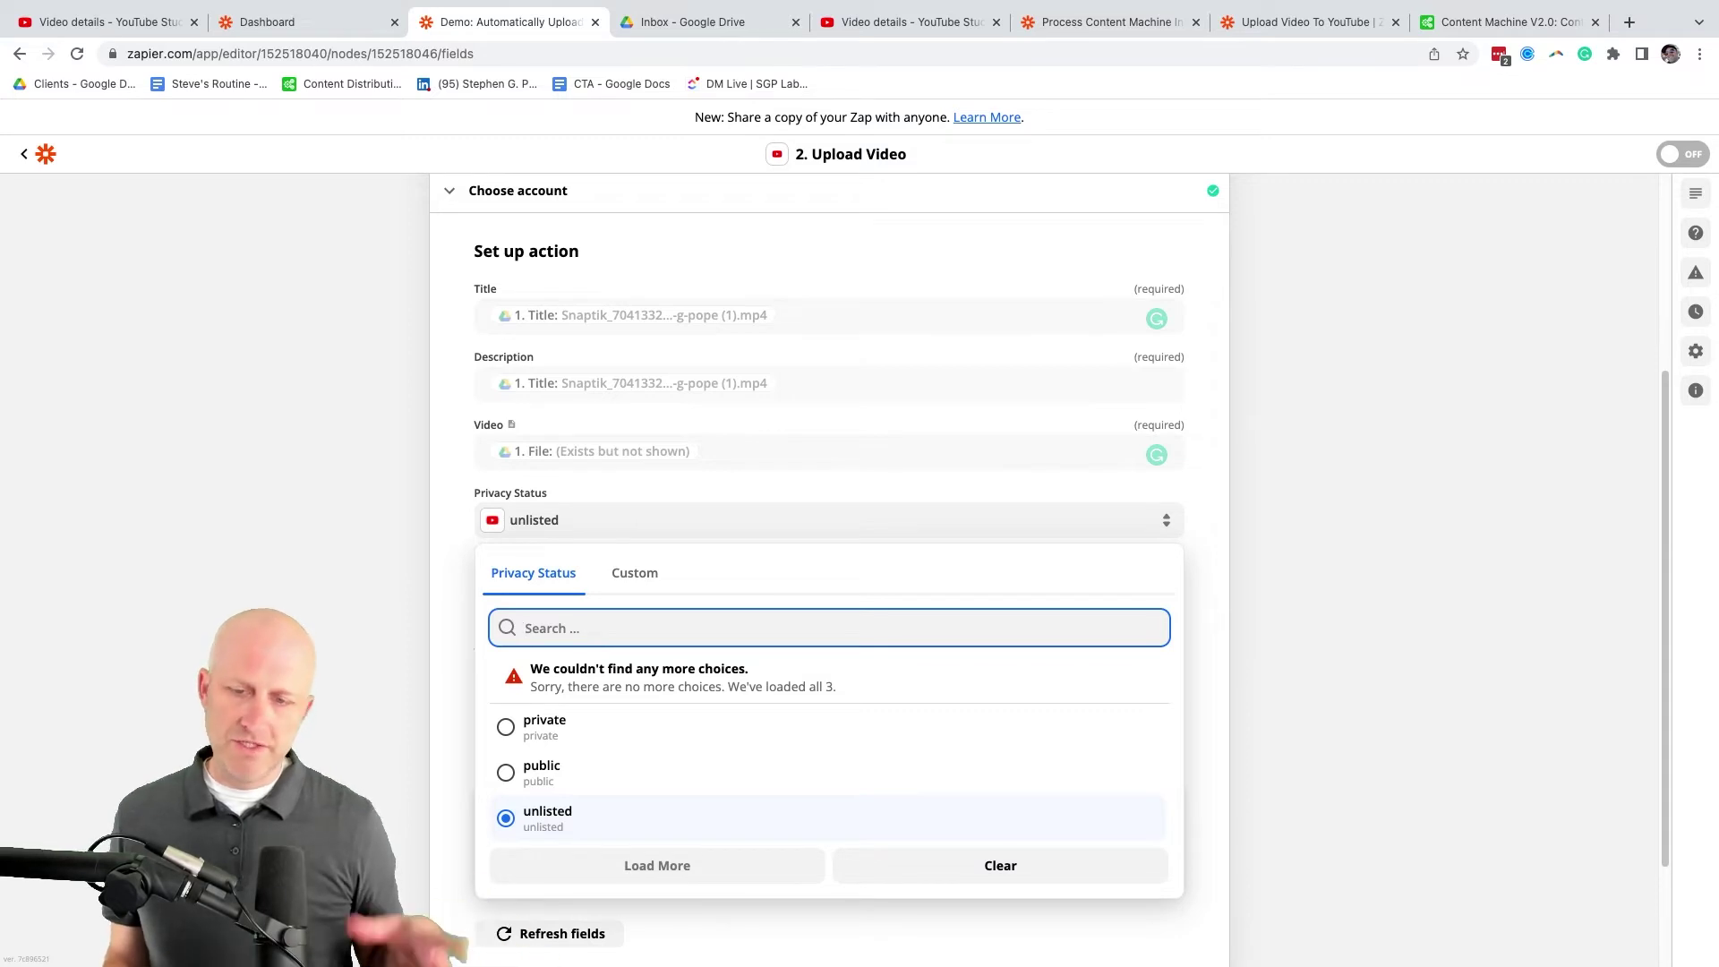
{"action": "key", "text": "Escape"}
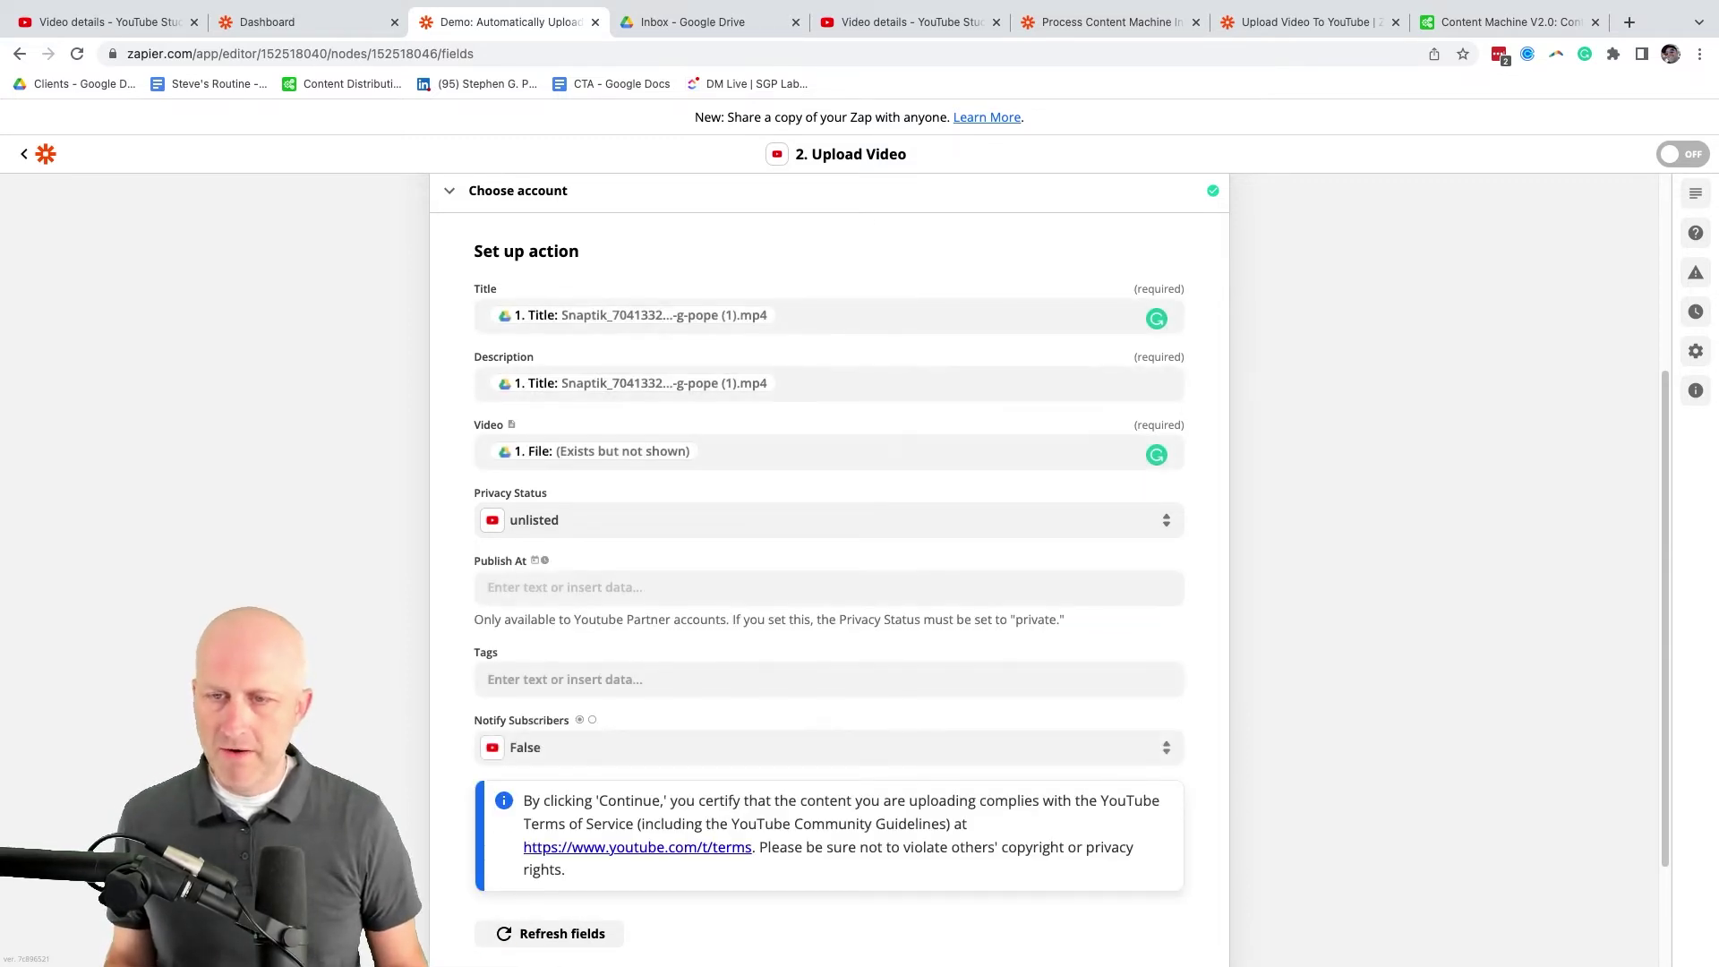
{"action": "left_click", "coordinate": [828, 587]}
{"action": "left_click", "coordinate": [829, 588]}
{"action": "left_click", "coordinate": [829, 588]}
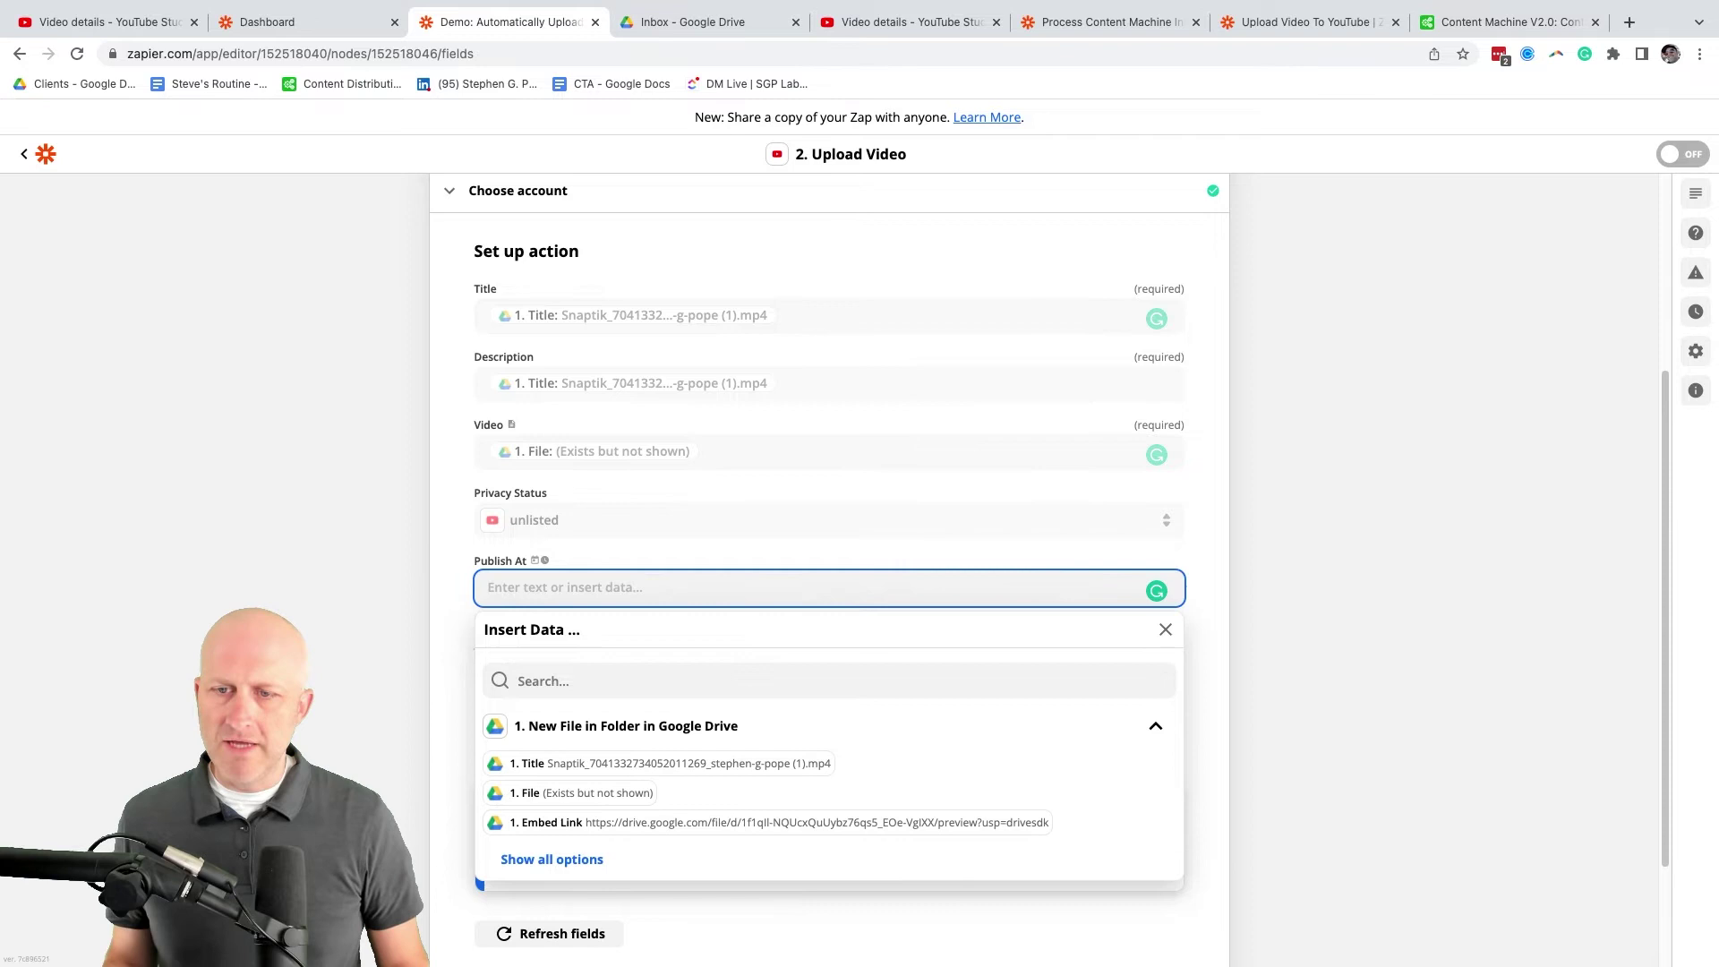
{"action": "key", "text": "Escape"}
Look over the remaining setup fields of the upload action, and open the New File in Folder trigger step
{"action": "scroll", "coordinate": [829, 573], "scroll_direction": "down", "scroll_amount": 1}
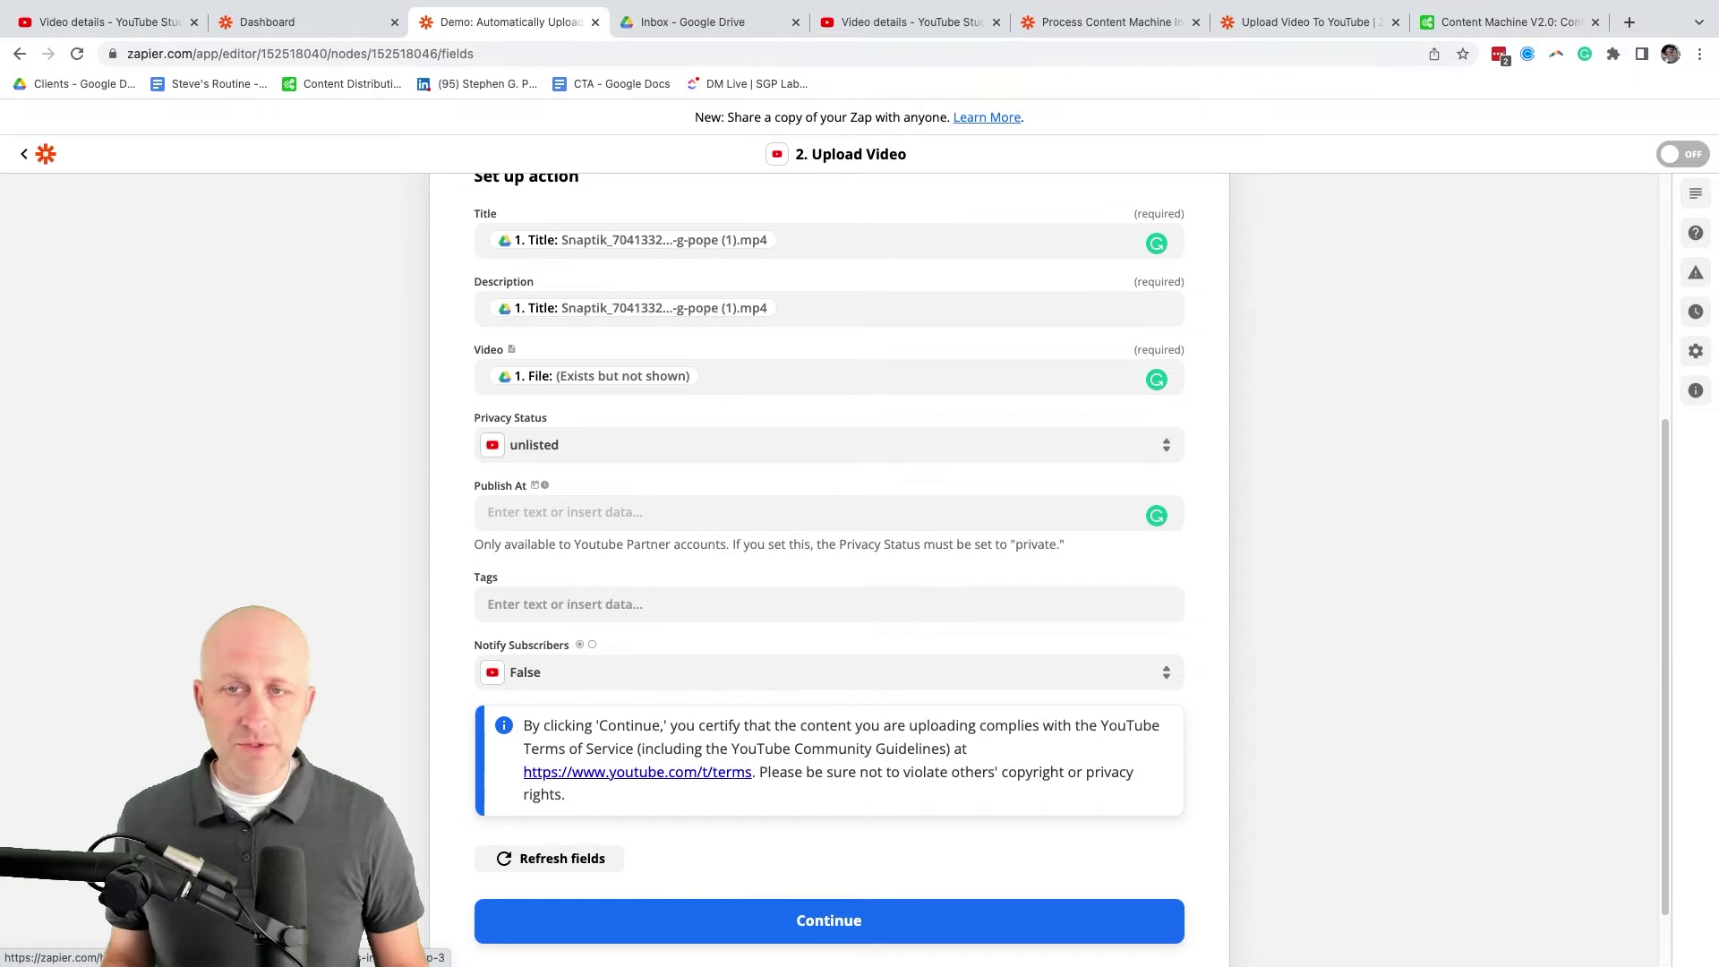
{"action": "scroll", "coordinate": [829, 573], "scroll_direction": "down", "scroll_amount": 1}
{"action": "scroll", "coordinate": [828, 573], "scroll_direction": "up", "scroll_amount": 1}
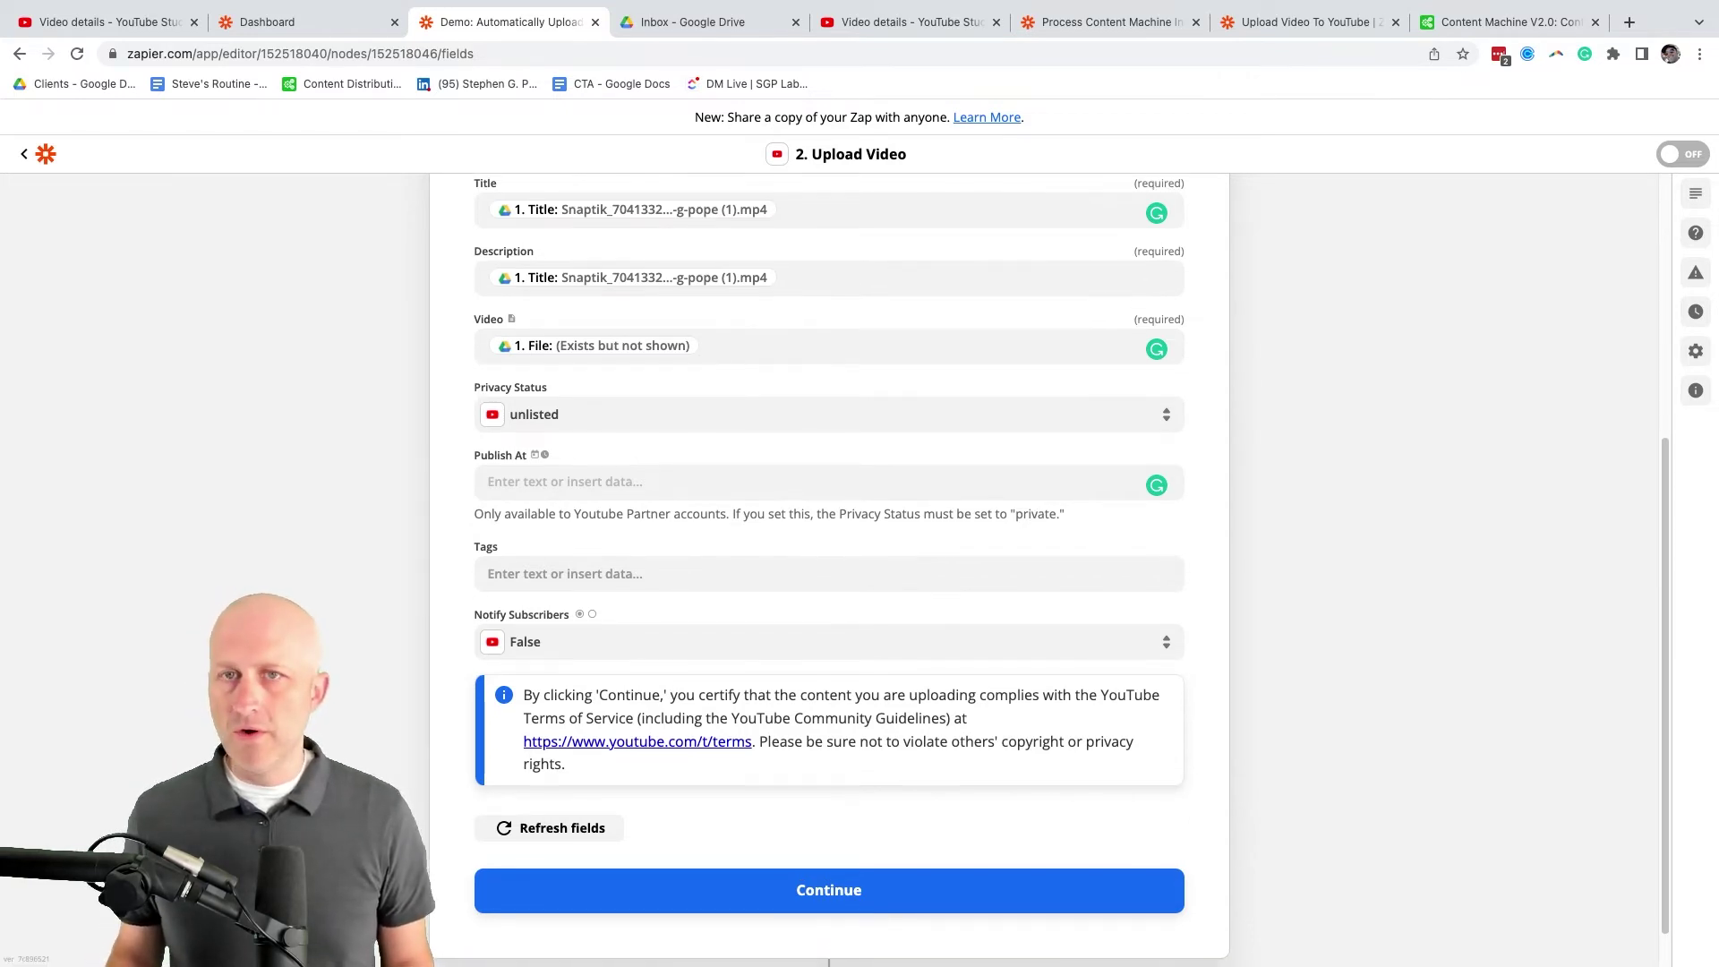
{"action": "scroll", "coordinate": [829, 570], "scroll_direction": "up", "scroll_amount": 10}
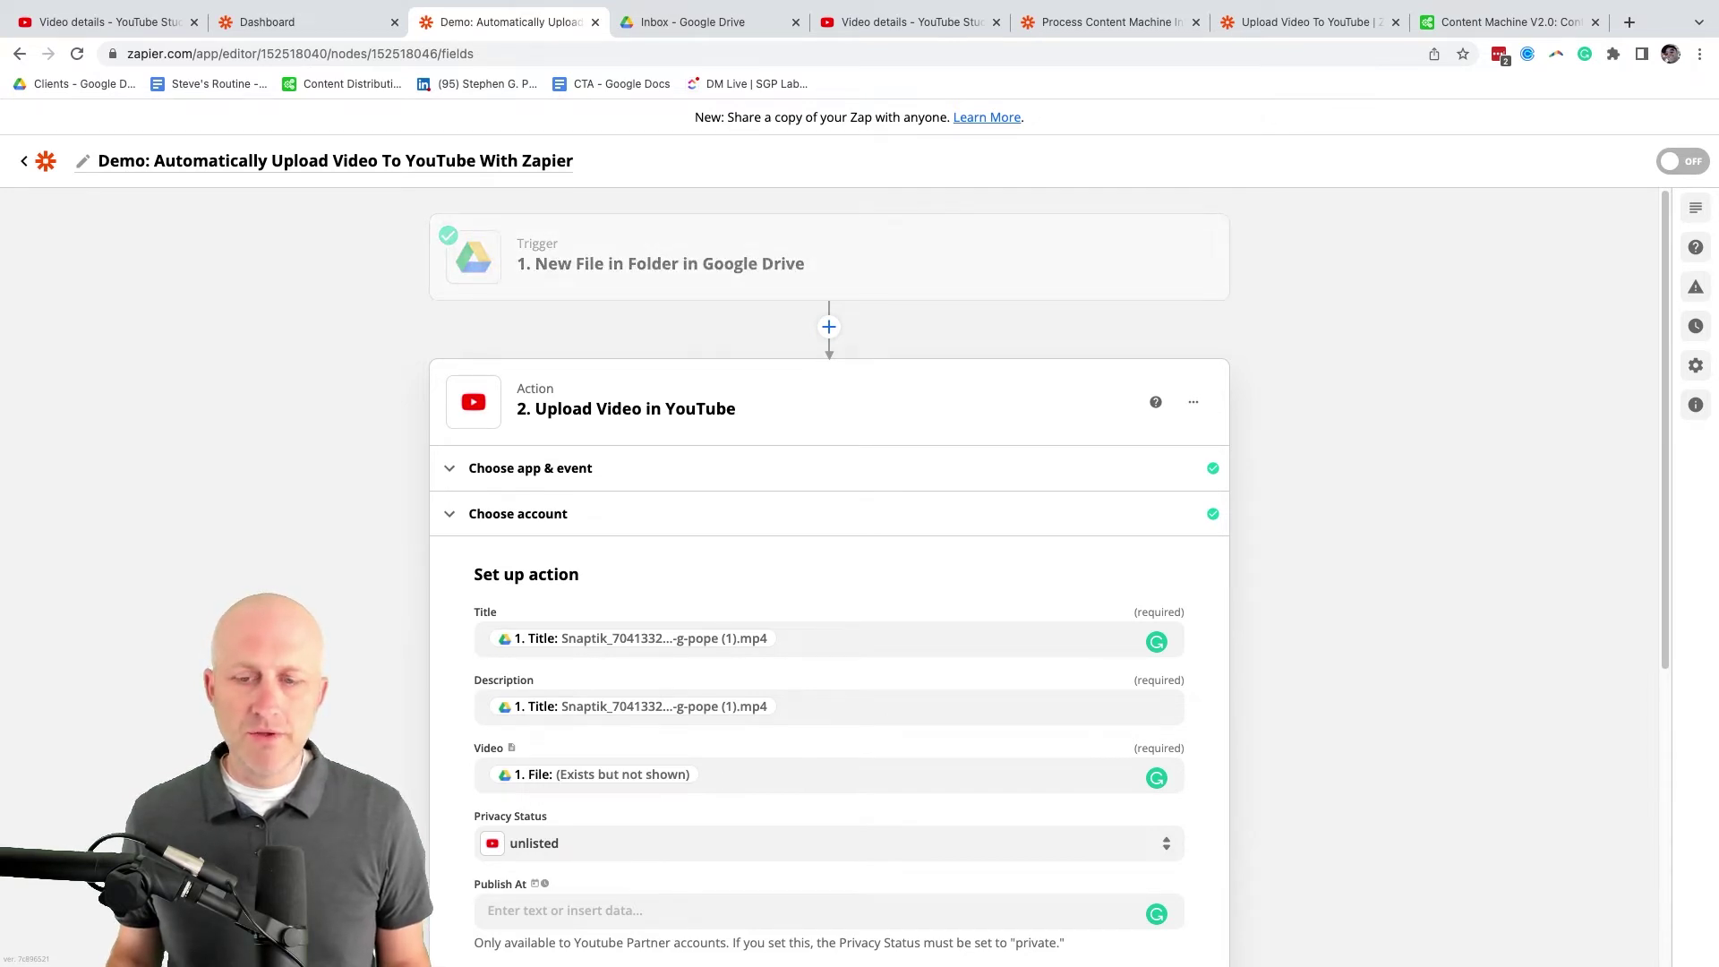
{"action": "scroll", "coordinate": [829, 579], "scroll_direction": "down", "scroll_amount": 4}
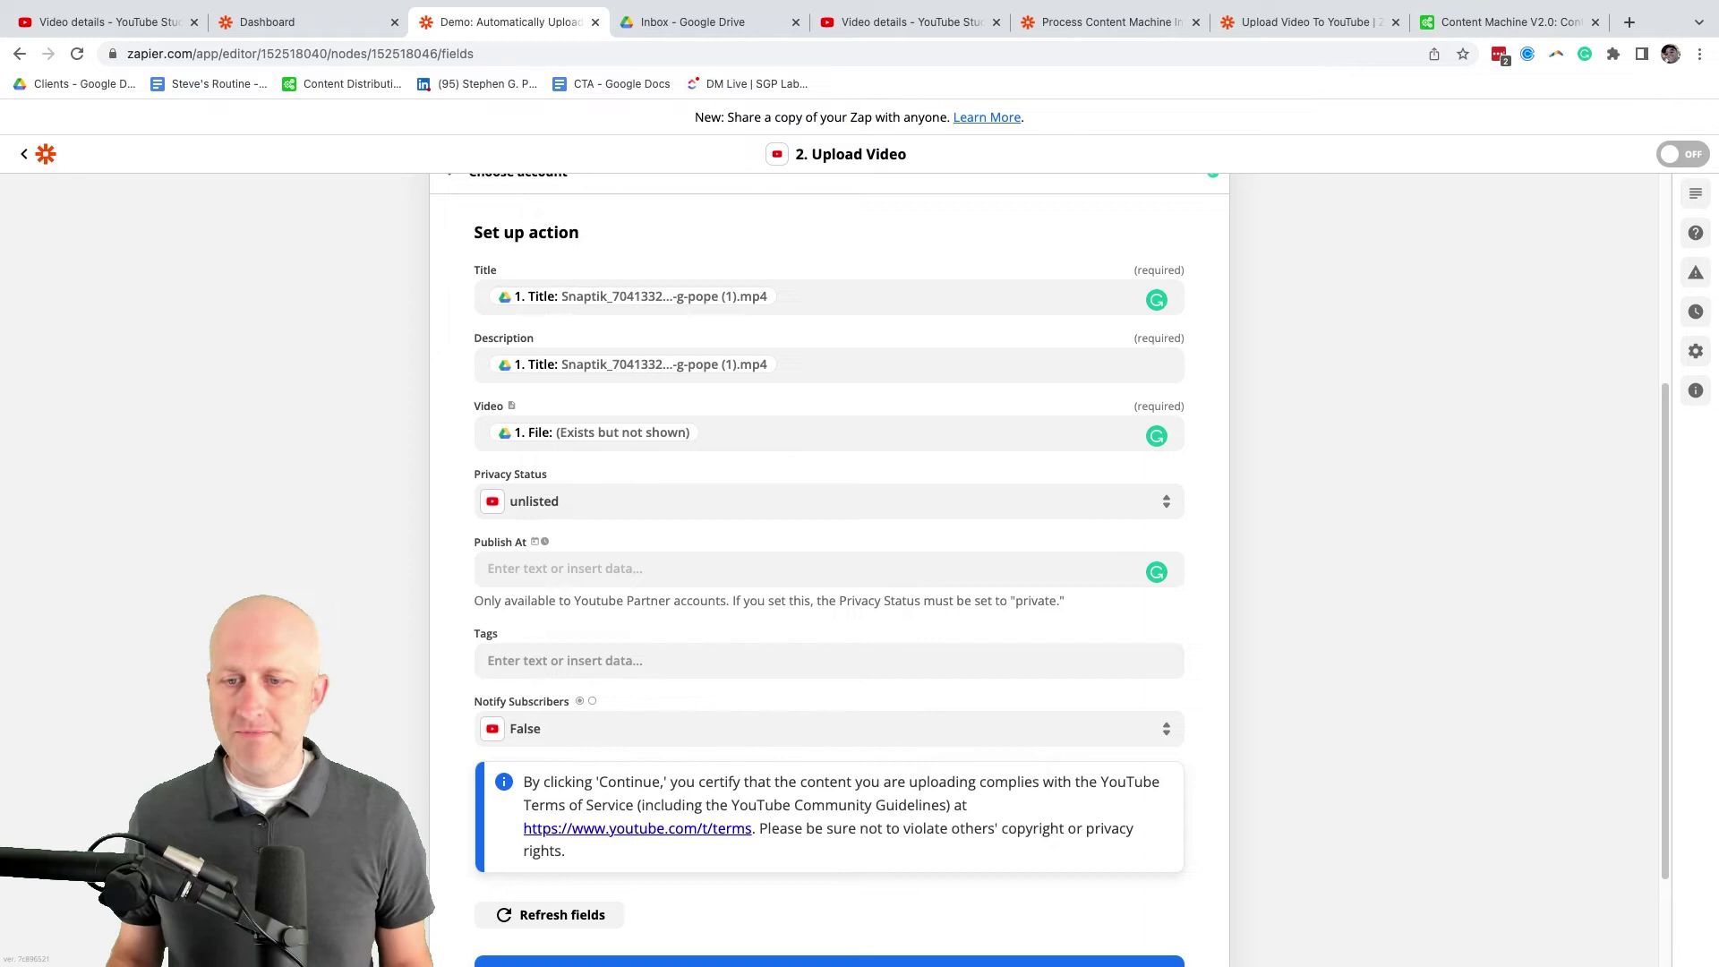
{"action": "scroll", "coordinate": [829, 570], "scroll_direction": "up", "scroll_amount": 4}
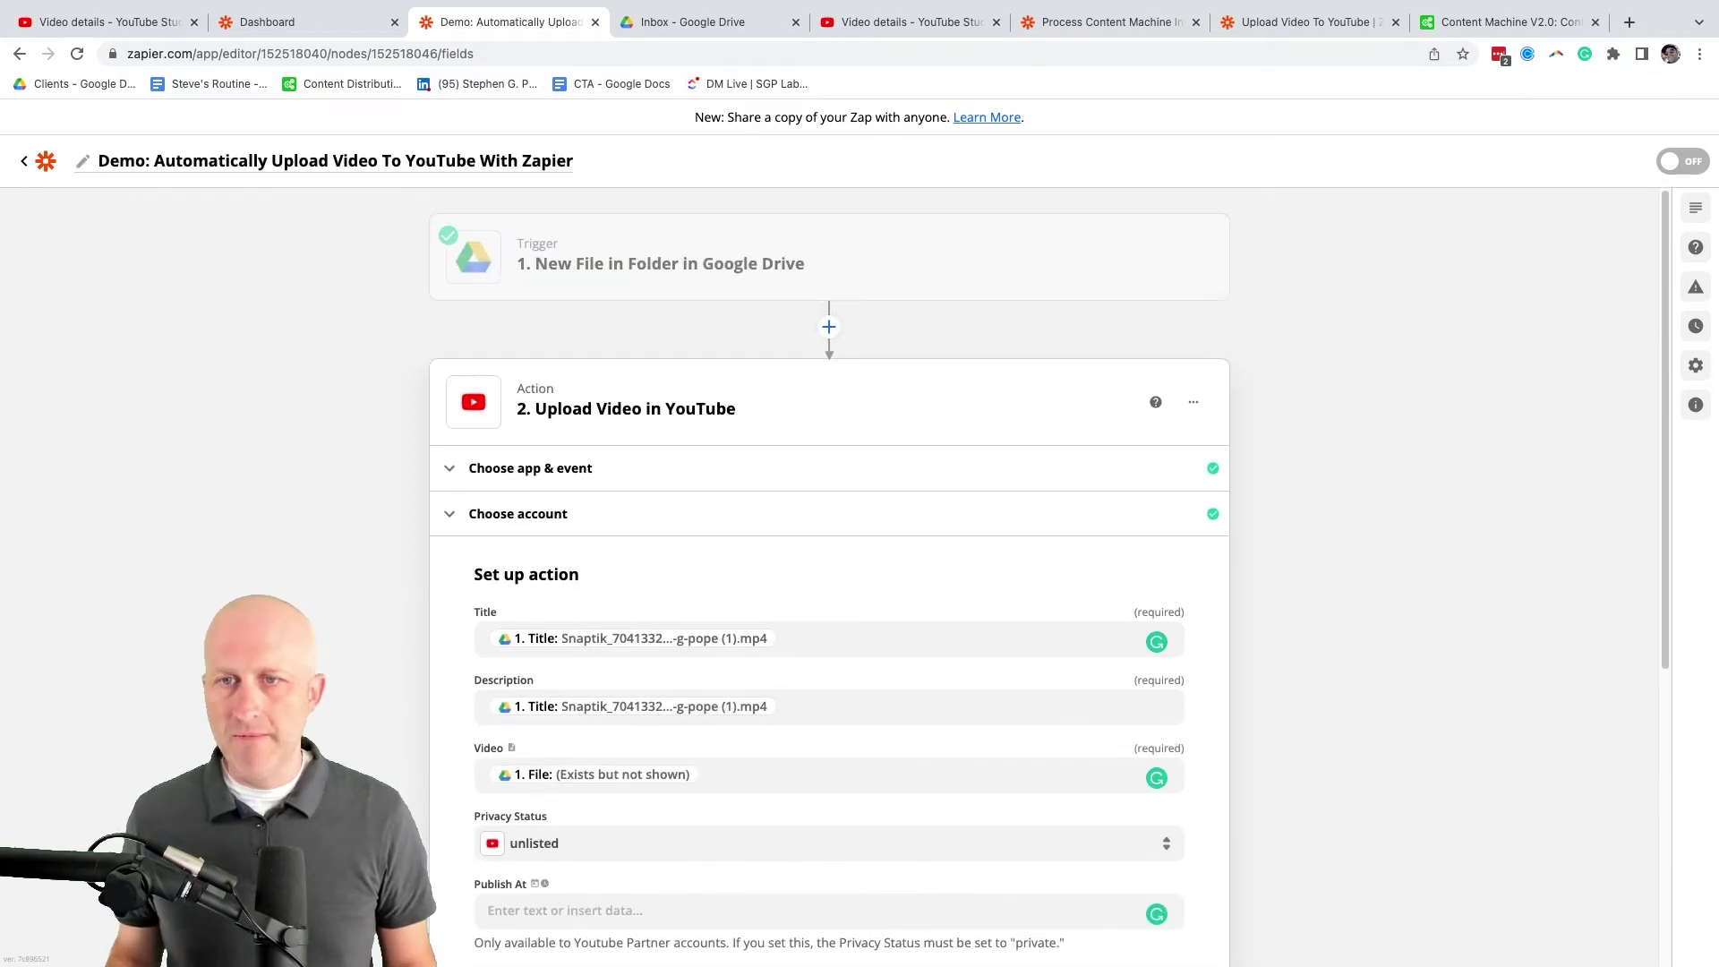
{"action": "left_click", "coordinate": [1171, 257]}
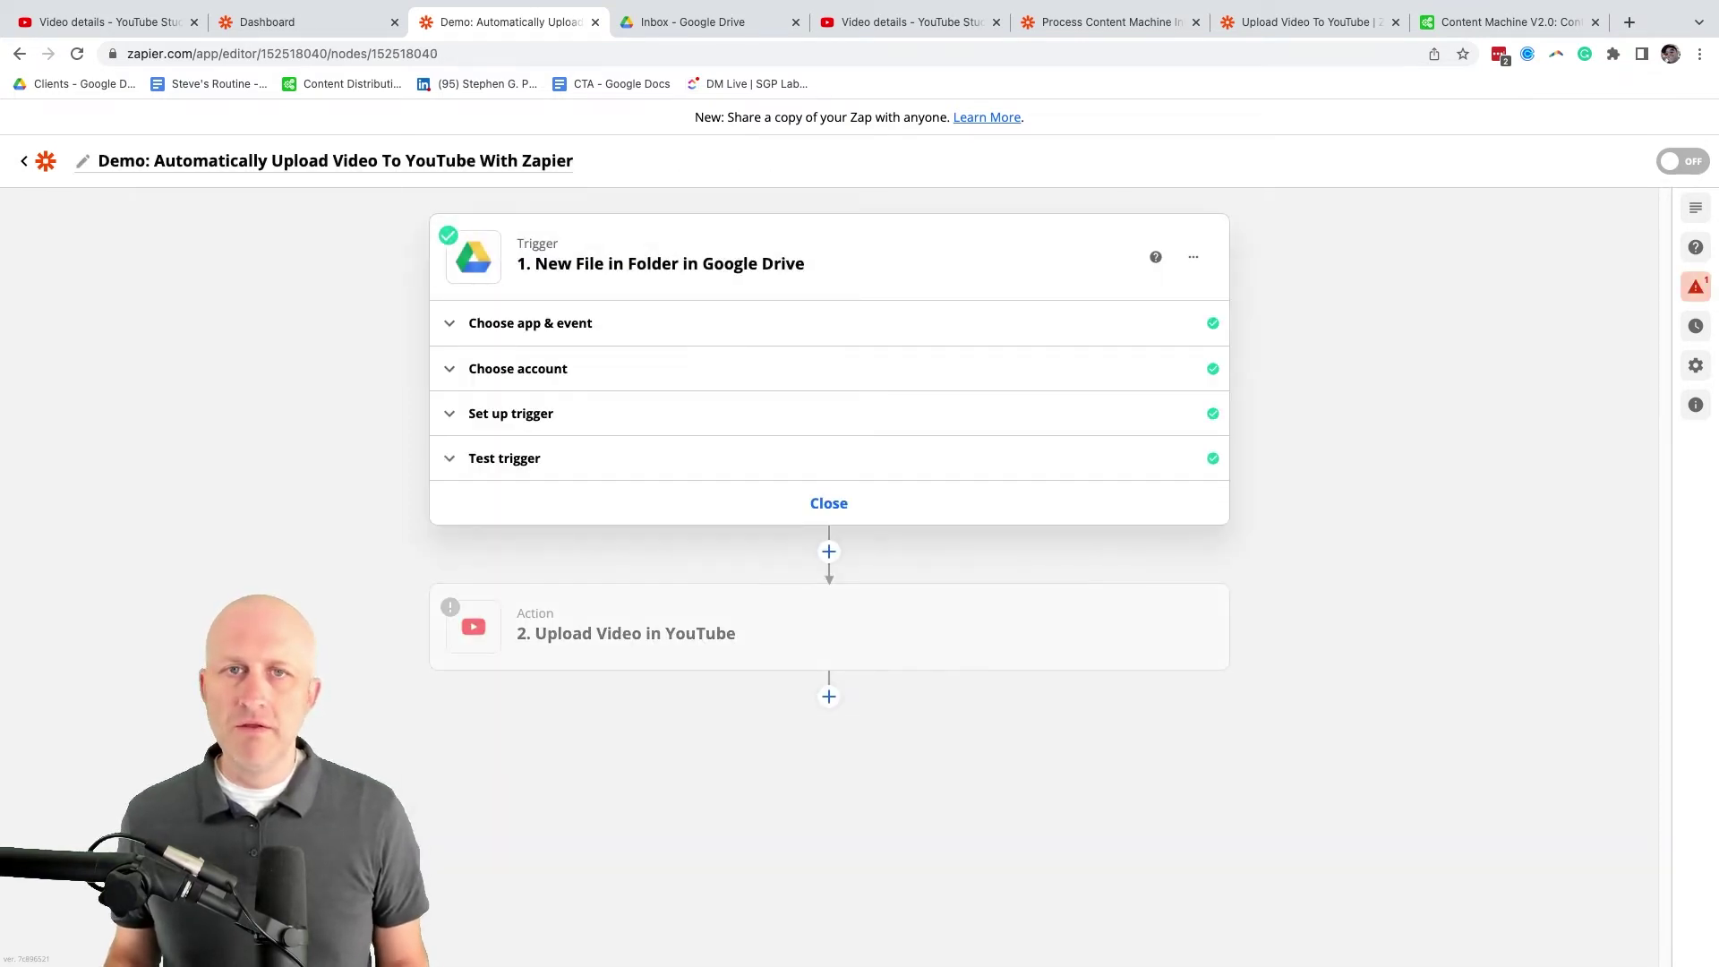
Switch to YouTube Studio and inspect the title, description and other details of the uploaded video C2736
{"action": "left_click", "coordinate": [904, 21]}
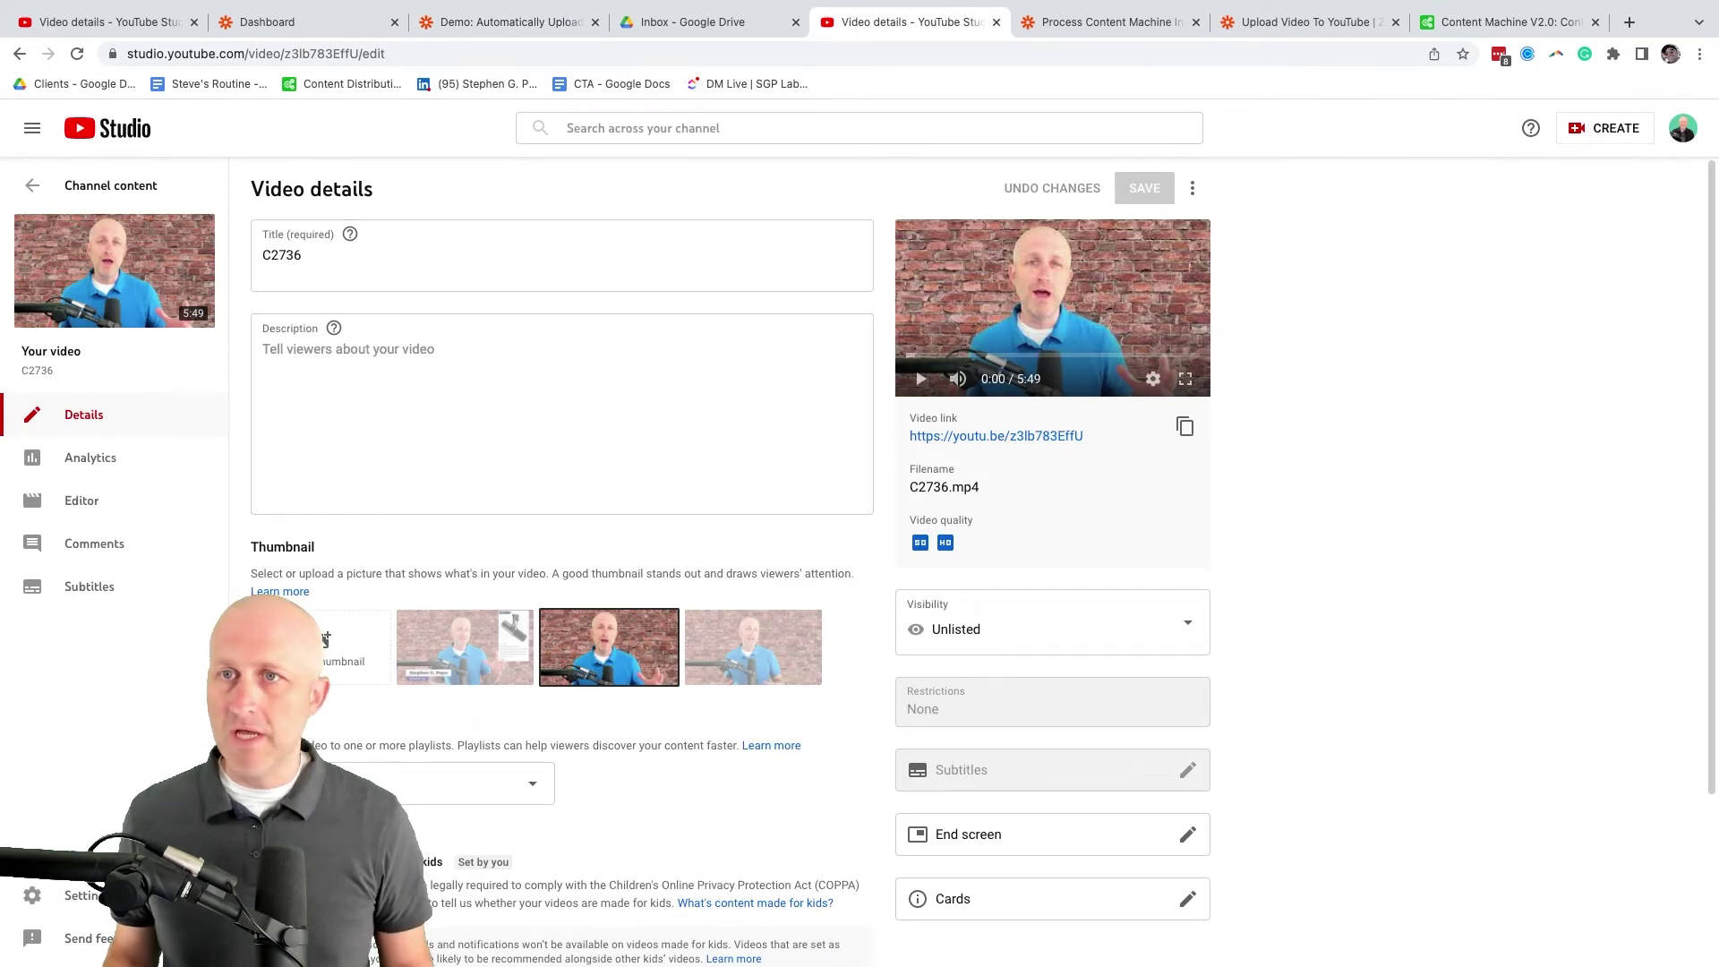
{"action": "left_click", "coordinate": [509, 21]}
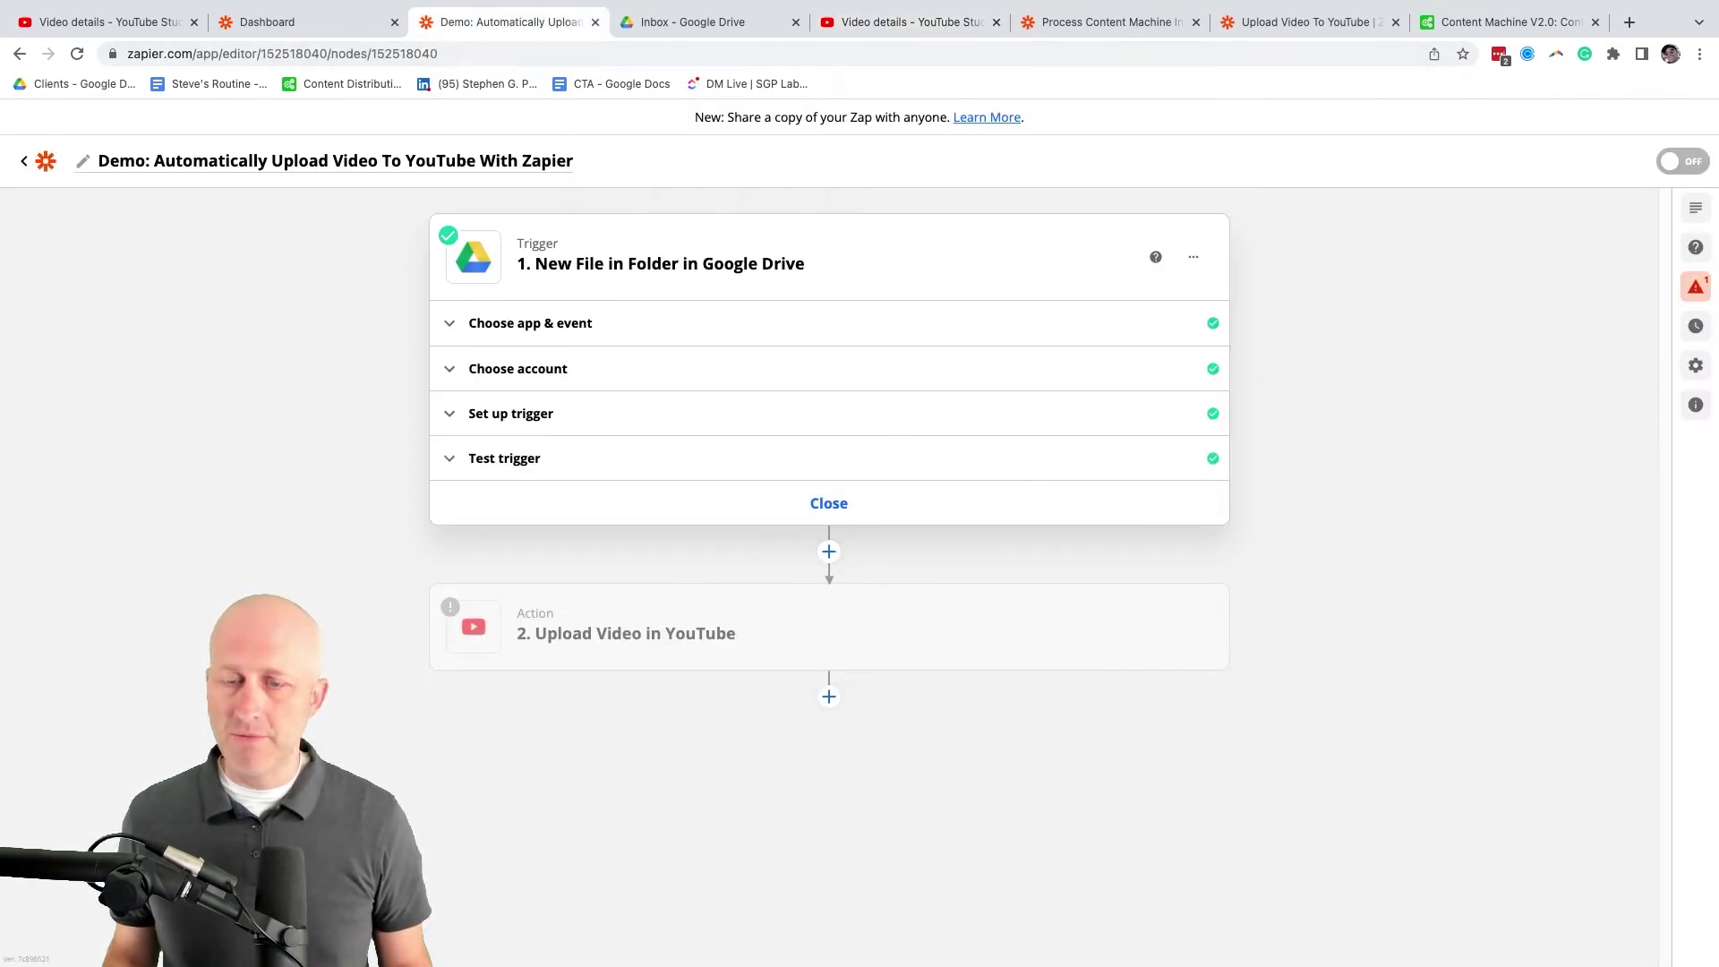
{"action": "key", "text": "super+5"}
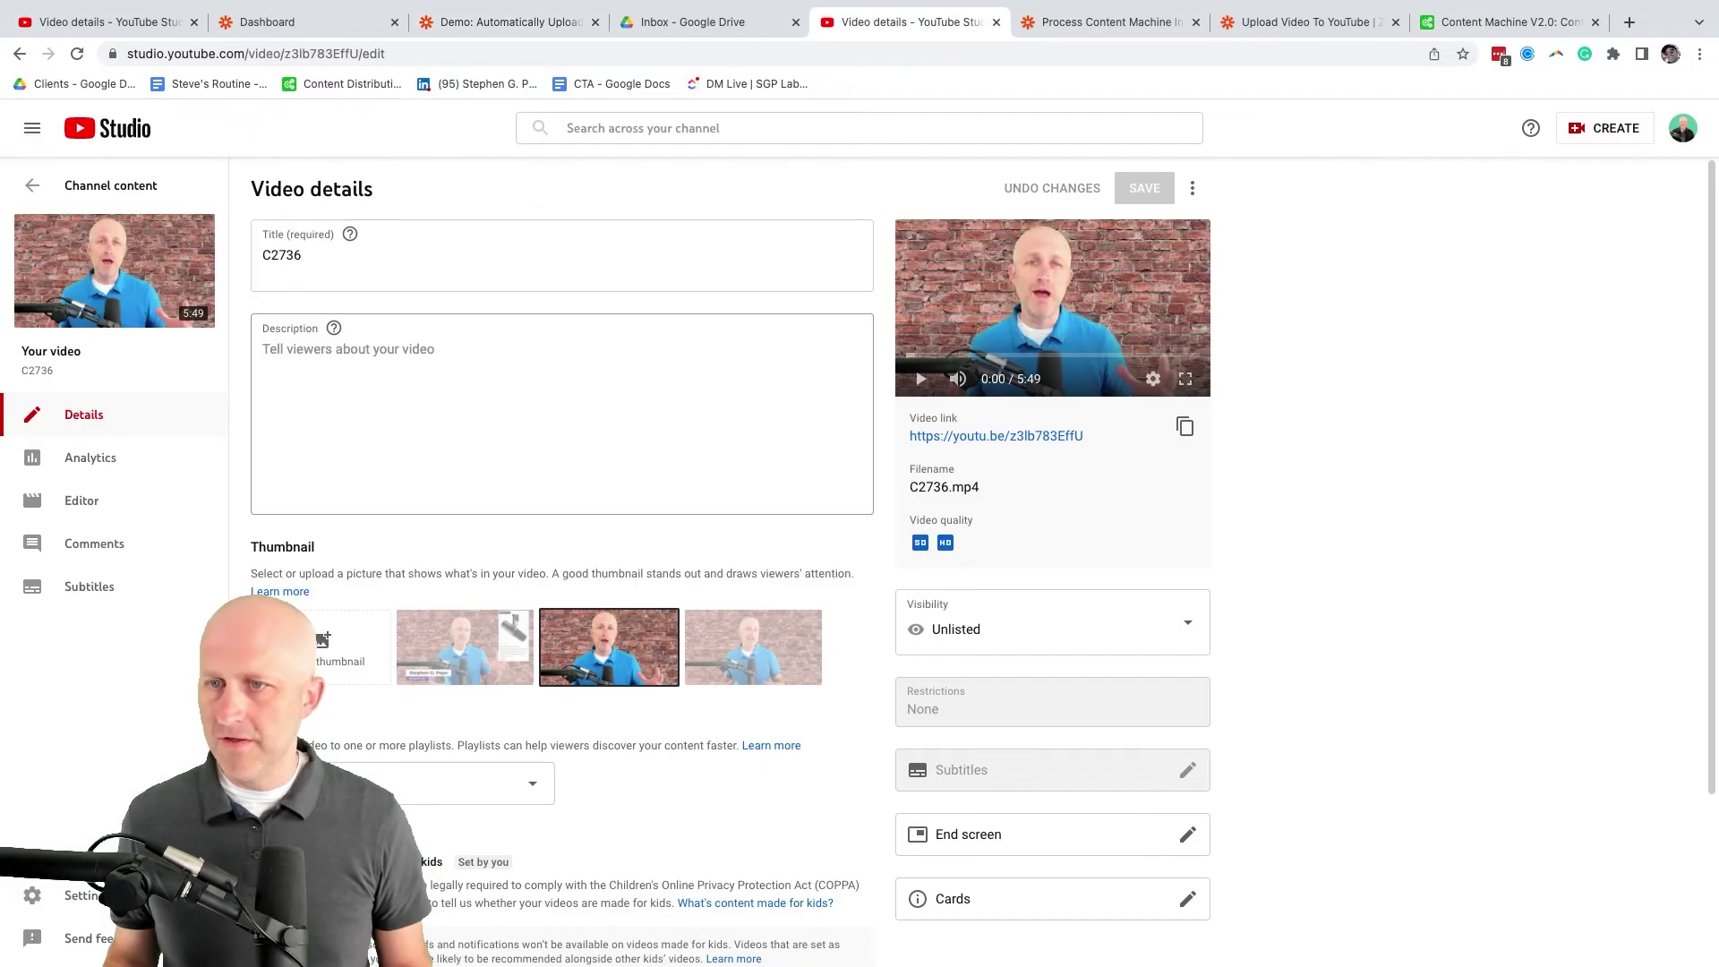
{"action": "left_click", "coordinate": [263, 350]}
{"action": "scroll", "coordinate": [975, 573], "scroll_direction": "down", "scroll_amount": 1}
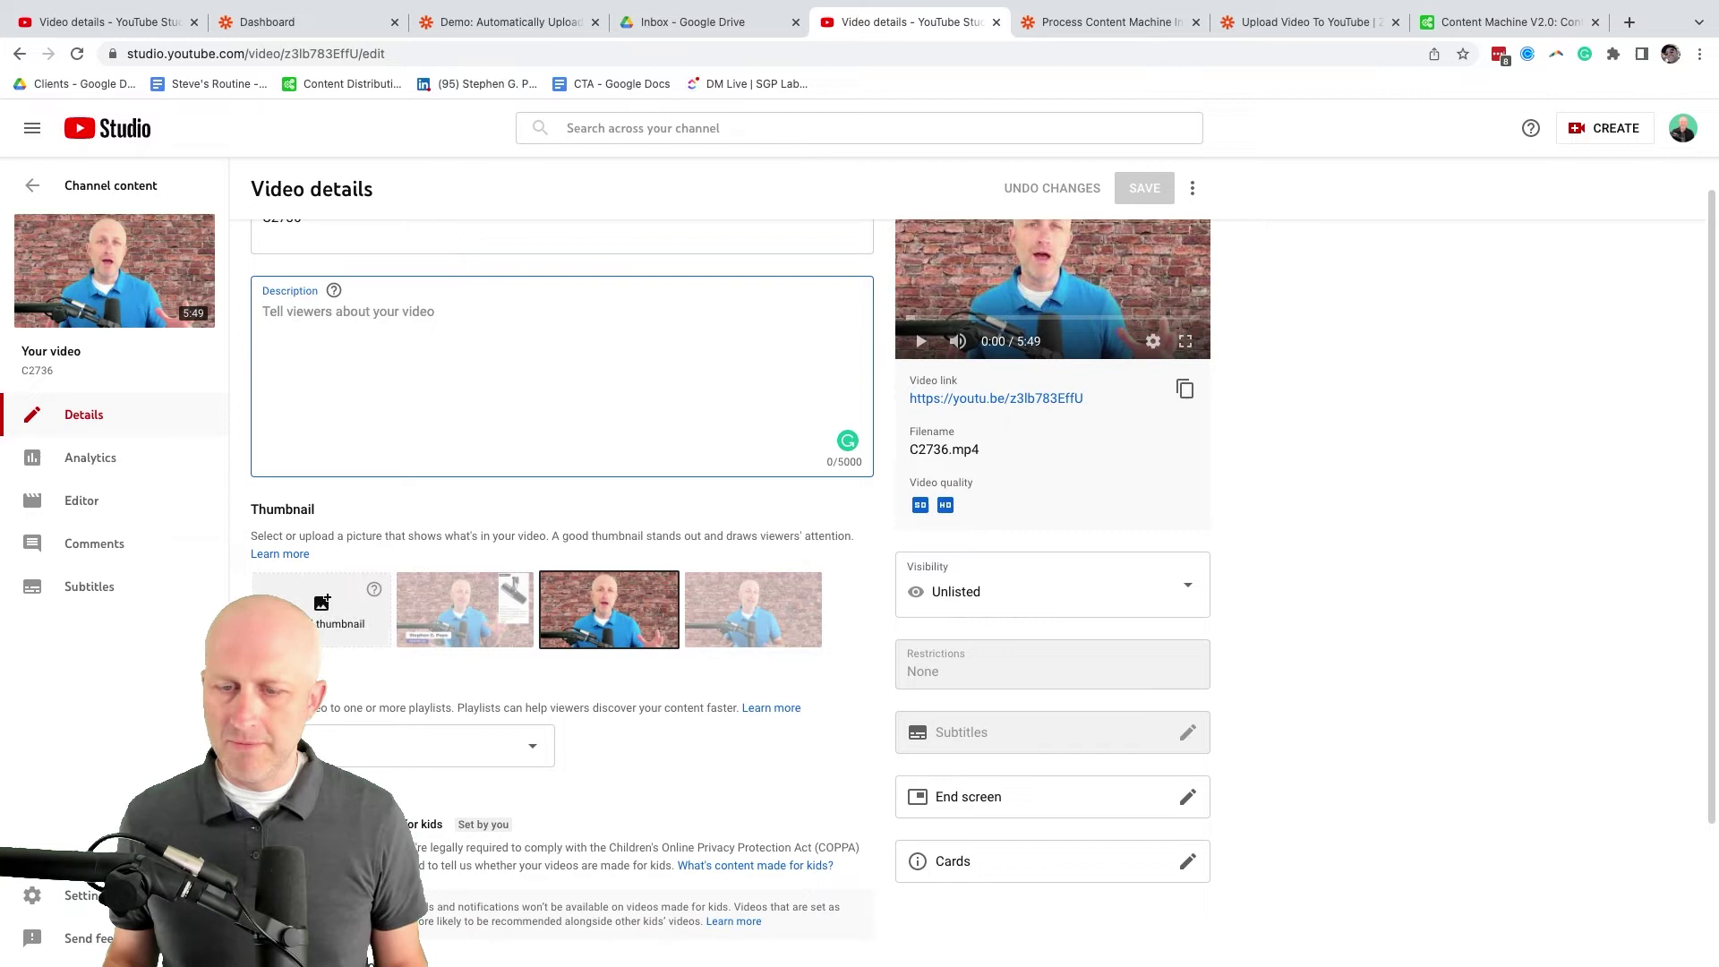
{"action": "scroll", "coordinate": [983, 562], "scroll_direction": "down", "scroll_amount": 2}
{"action": "scroll", "coordinate": [983, 562], "scroll_direction": "up", "scroll_amount": 3}
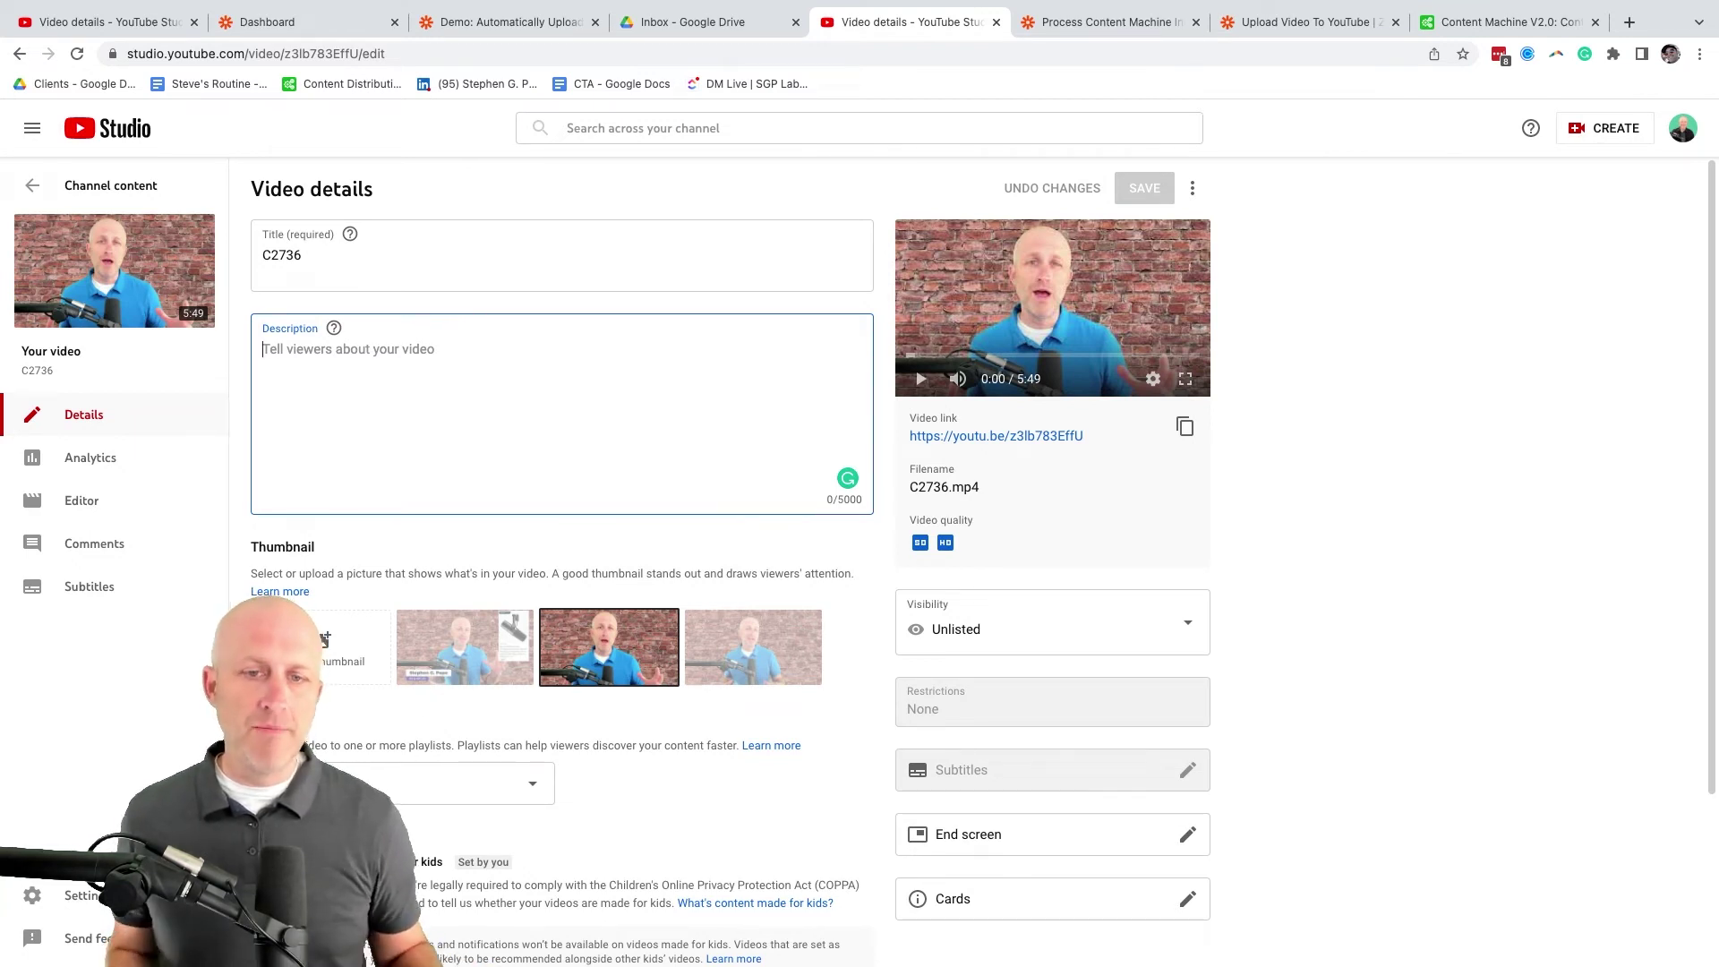
{"action": "left_click", "coordinate": [302, 255]}
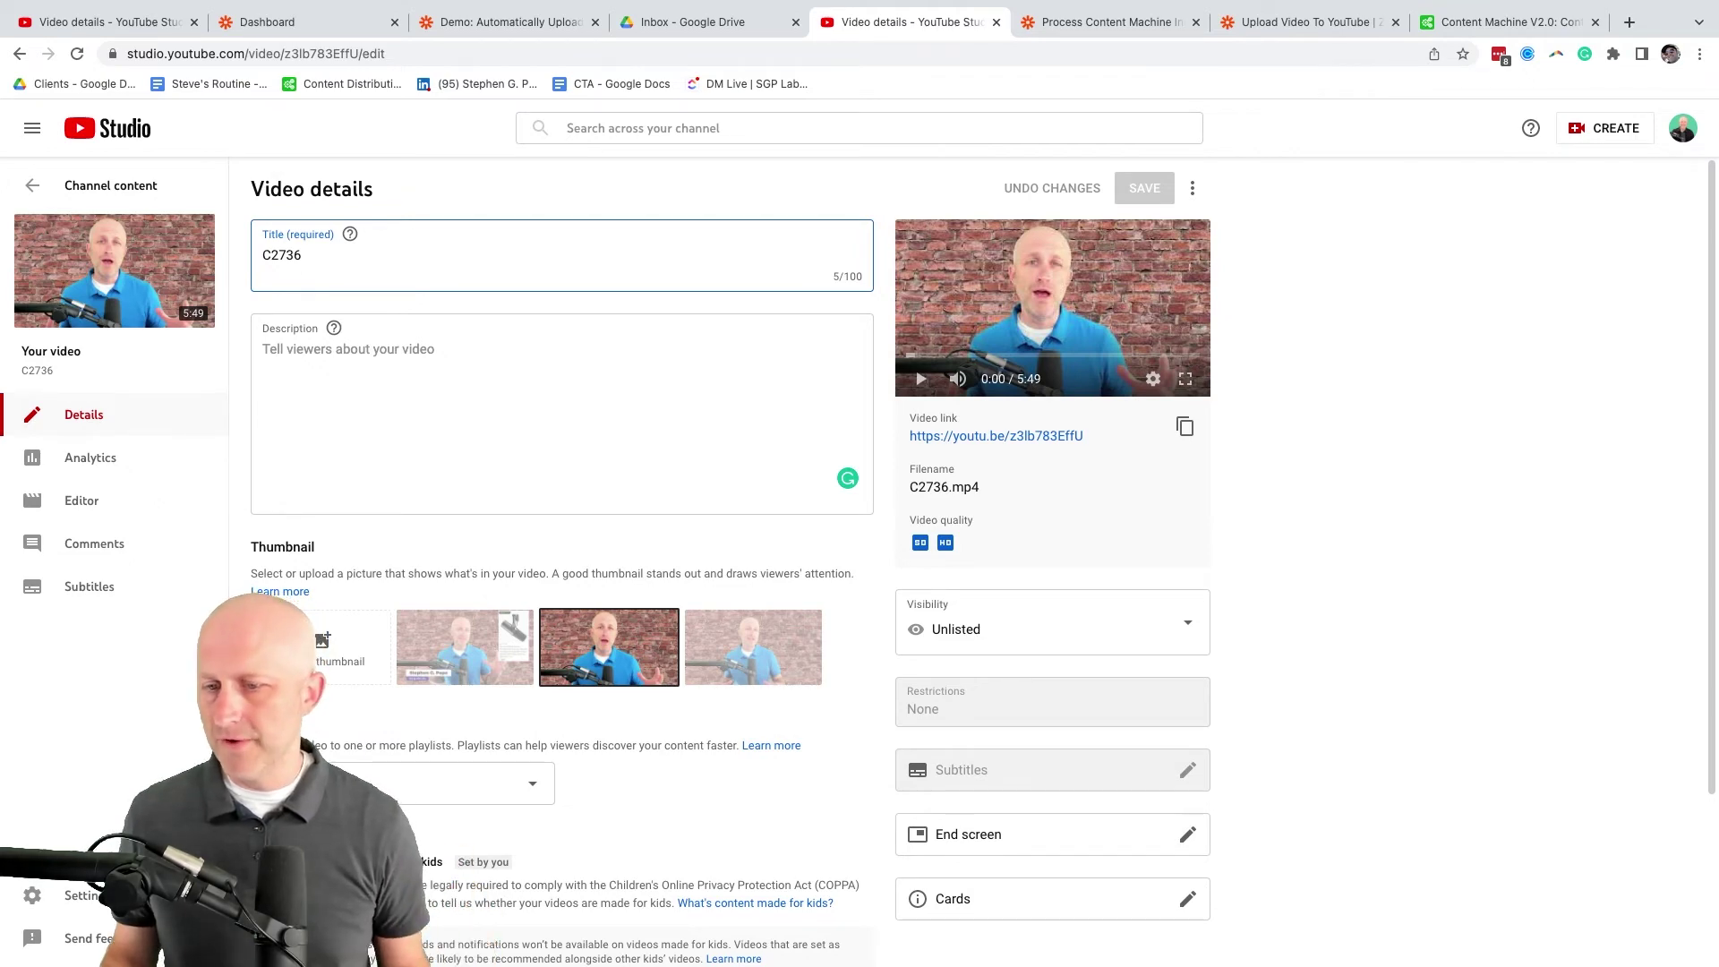
Switch to the Process Content Machine Inbox Zap and examine its steps from the Google Drive trigger to the conditional paths
{"action": "key", "text": "ctrl+Tab"}
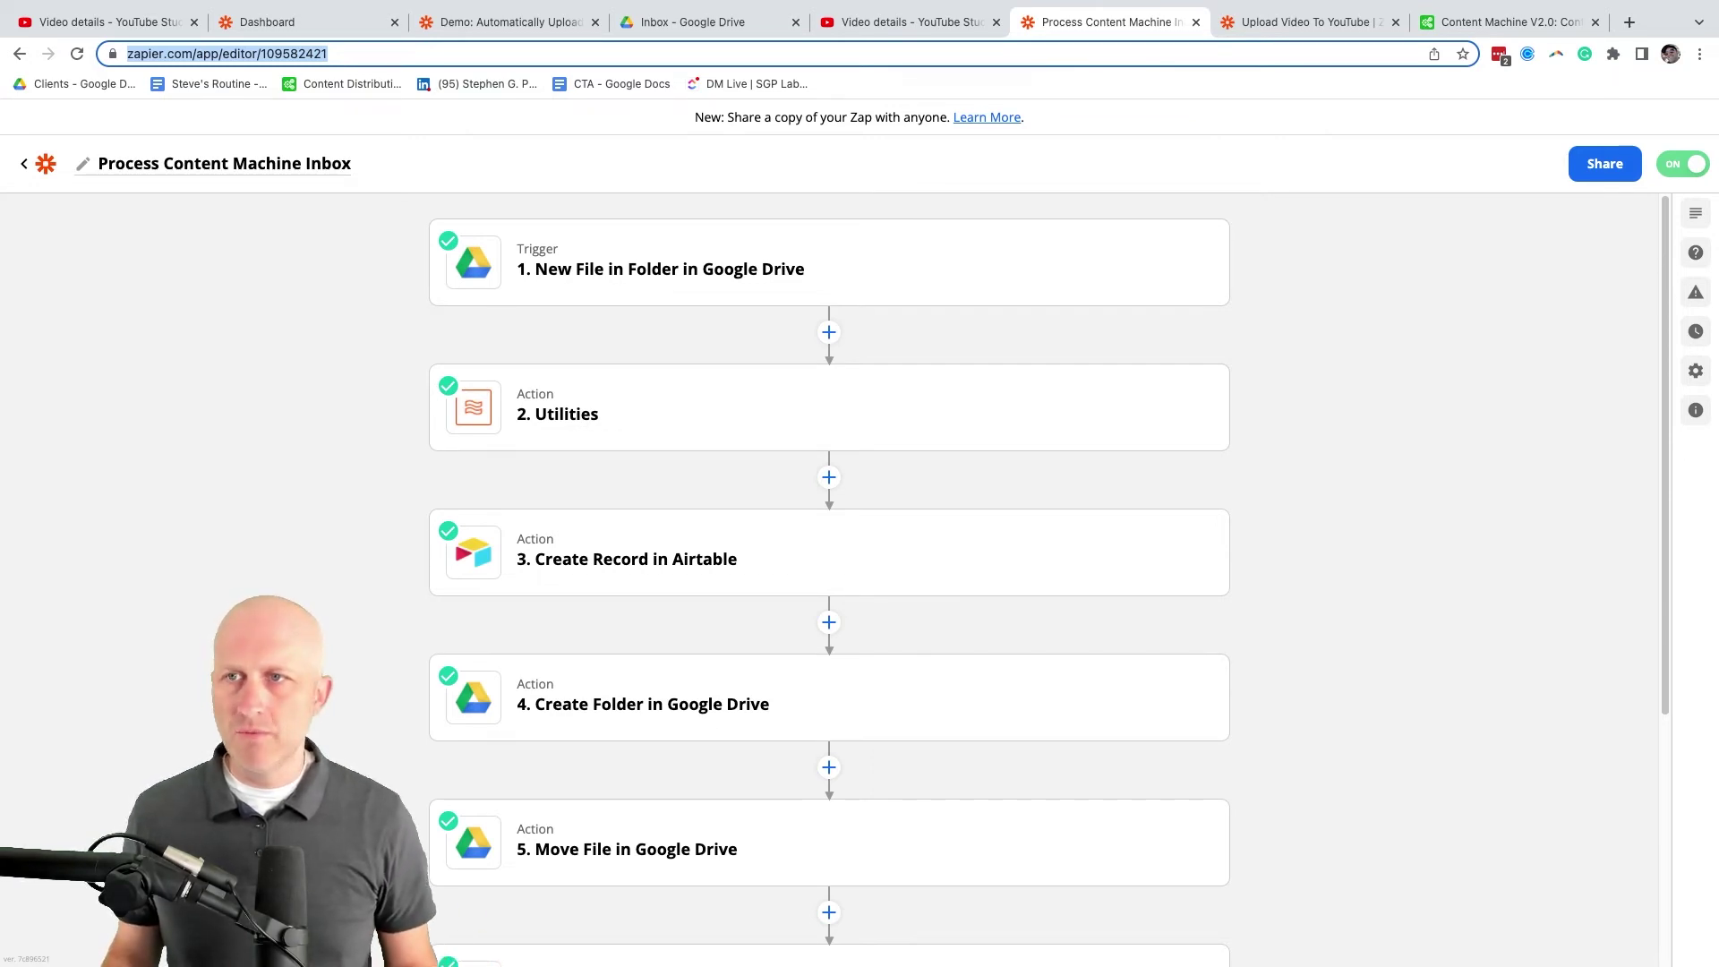
{"action": "key", "text": "Escape"}
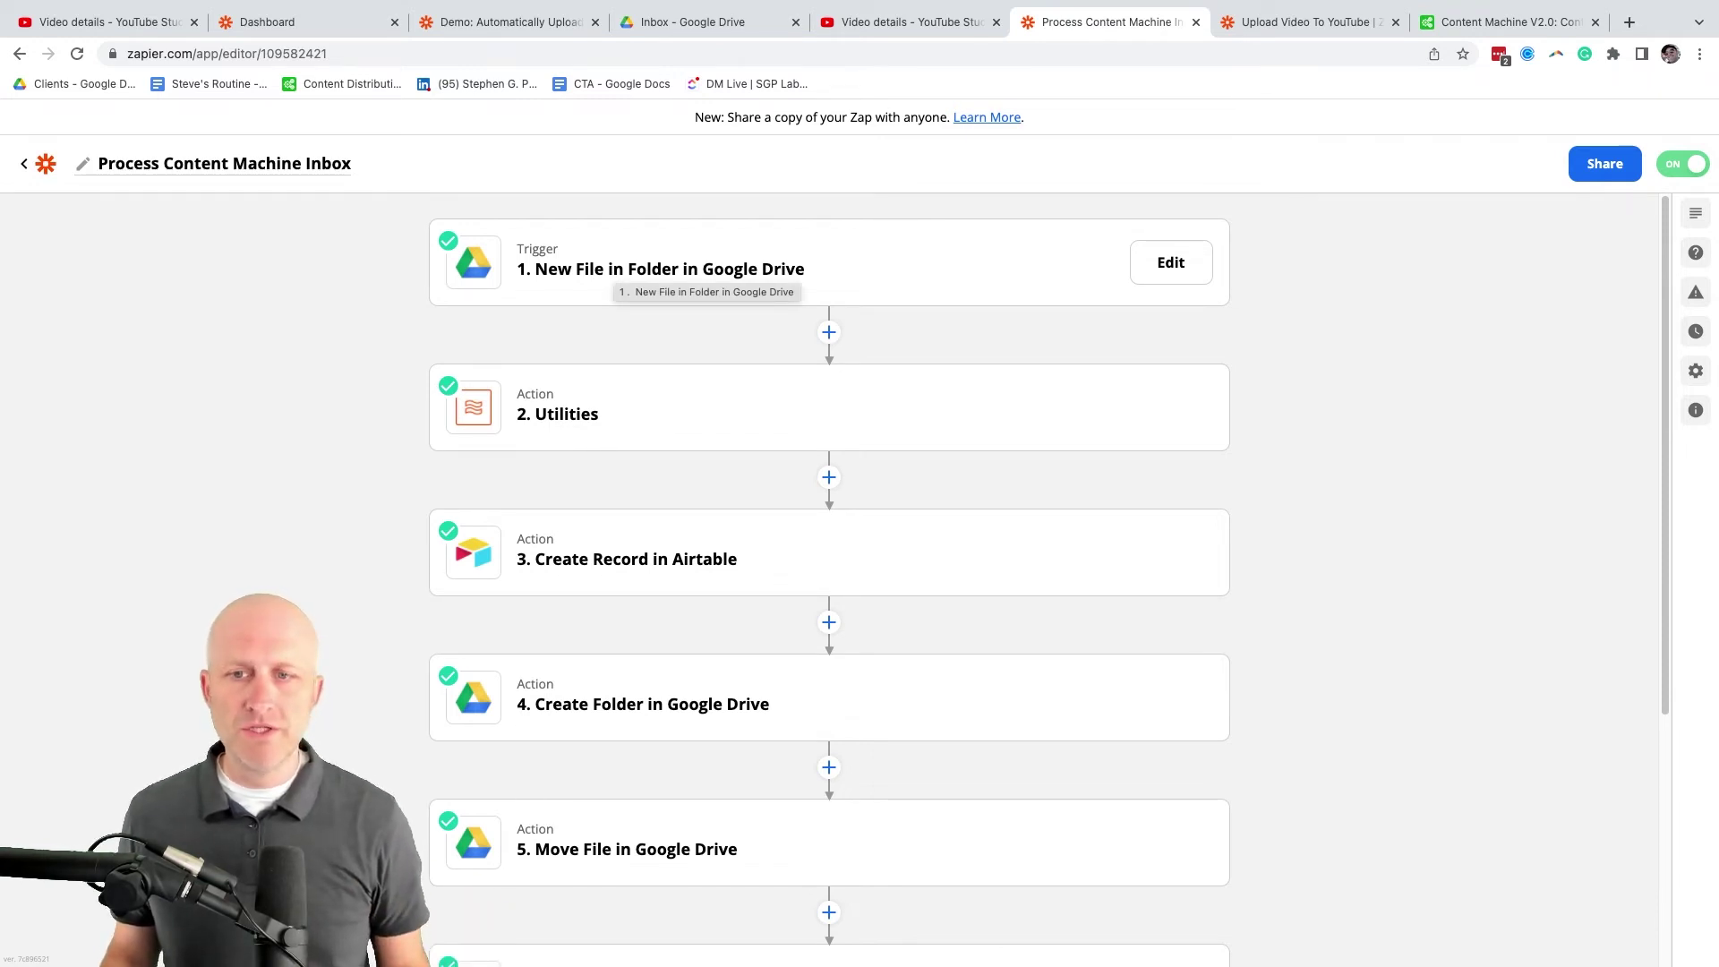
{"action": "scroll", "coordinate": [829, 573], "scroll_direction": "down", "scroll_amount": 1}
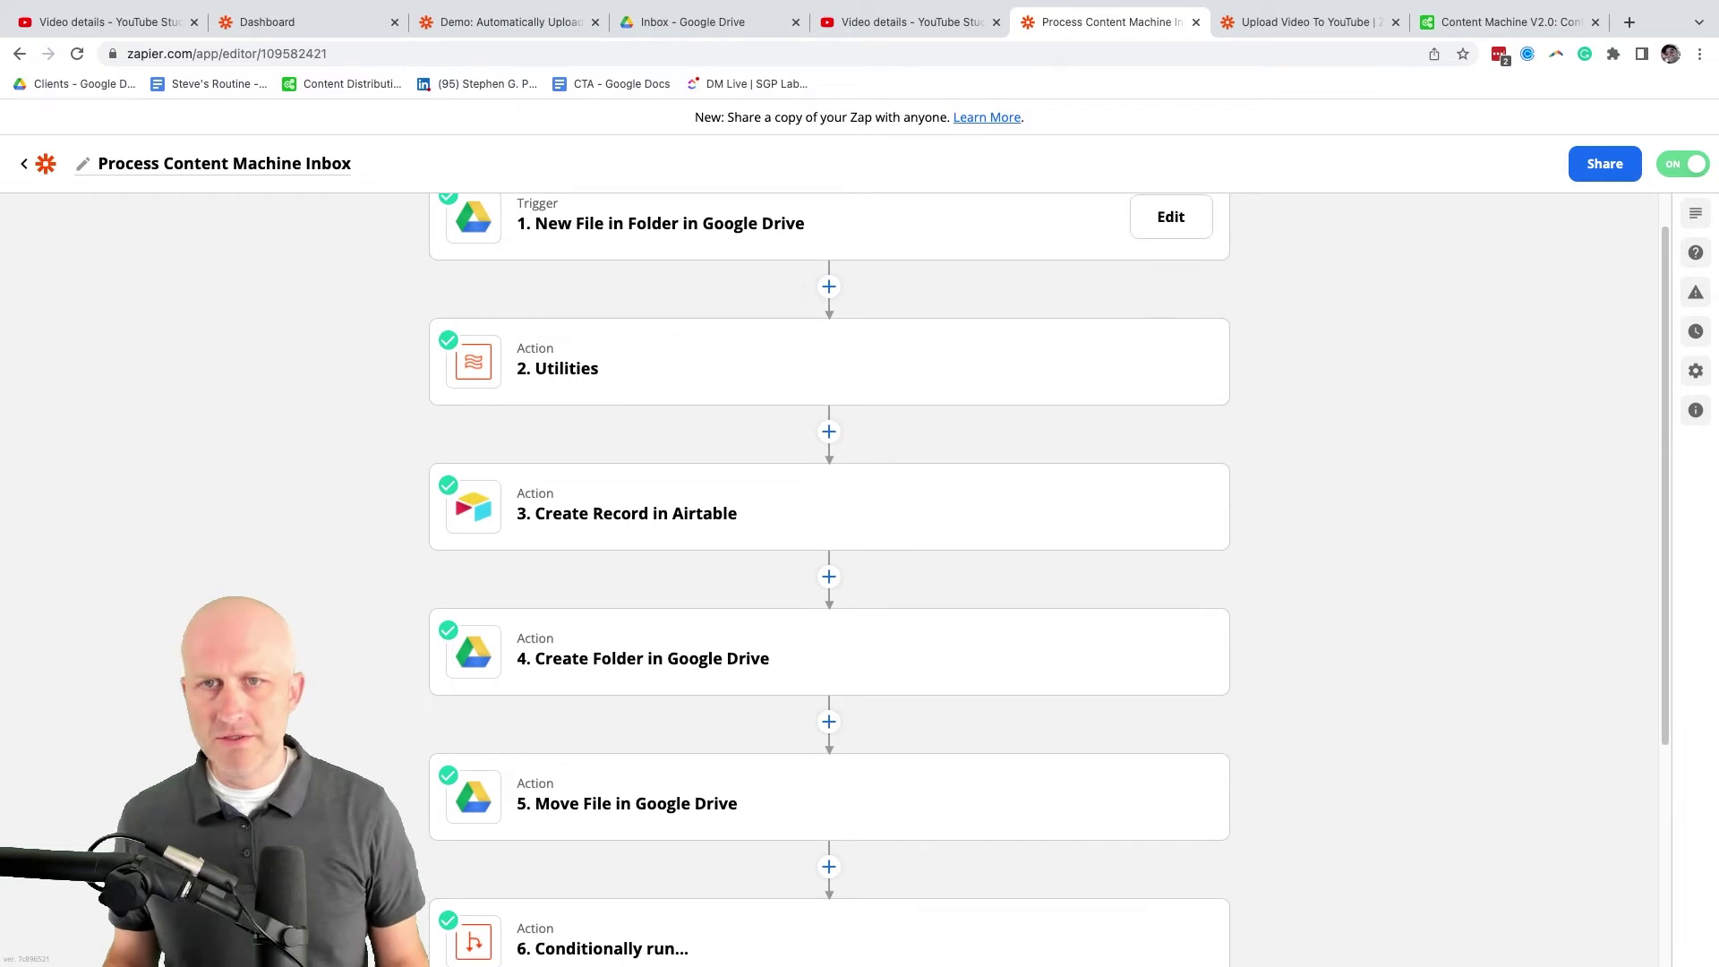
{"action": "scroll", "coordinate": [829, 573], "scroll_direction": "down", "scroll_amount": 1}
{"action": "scroll", "coordinate": [829, 573], "scroll_direction": "up", "scroll_amount": 1}
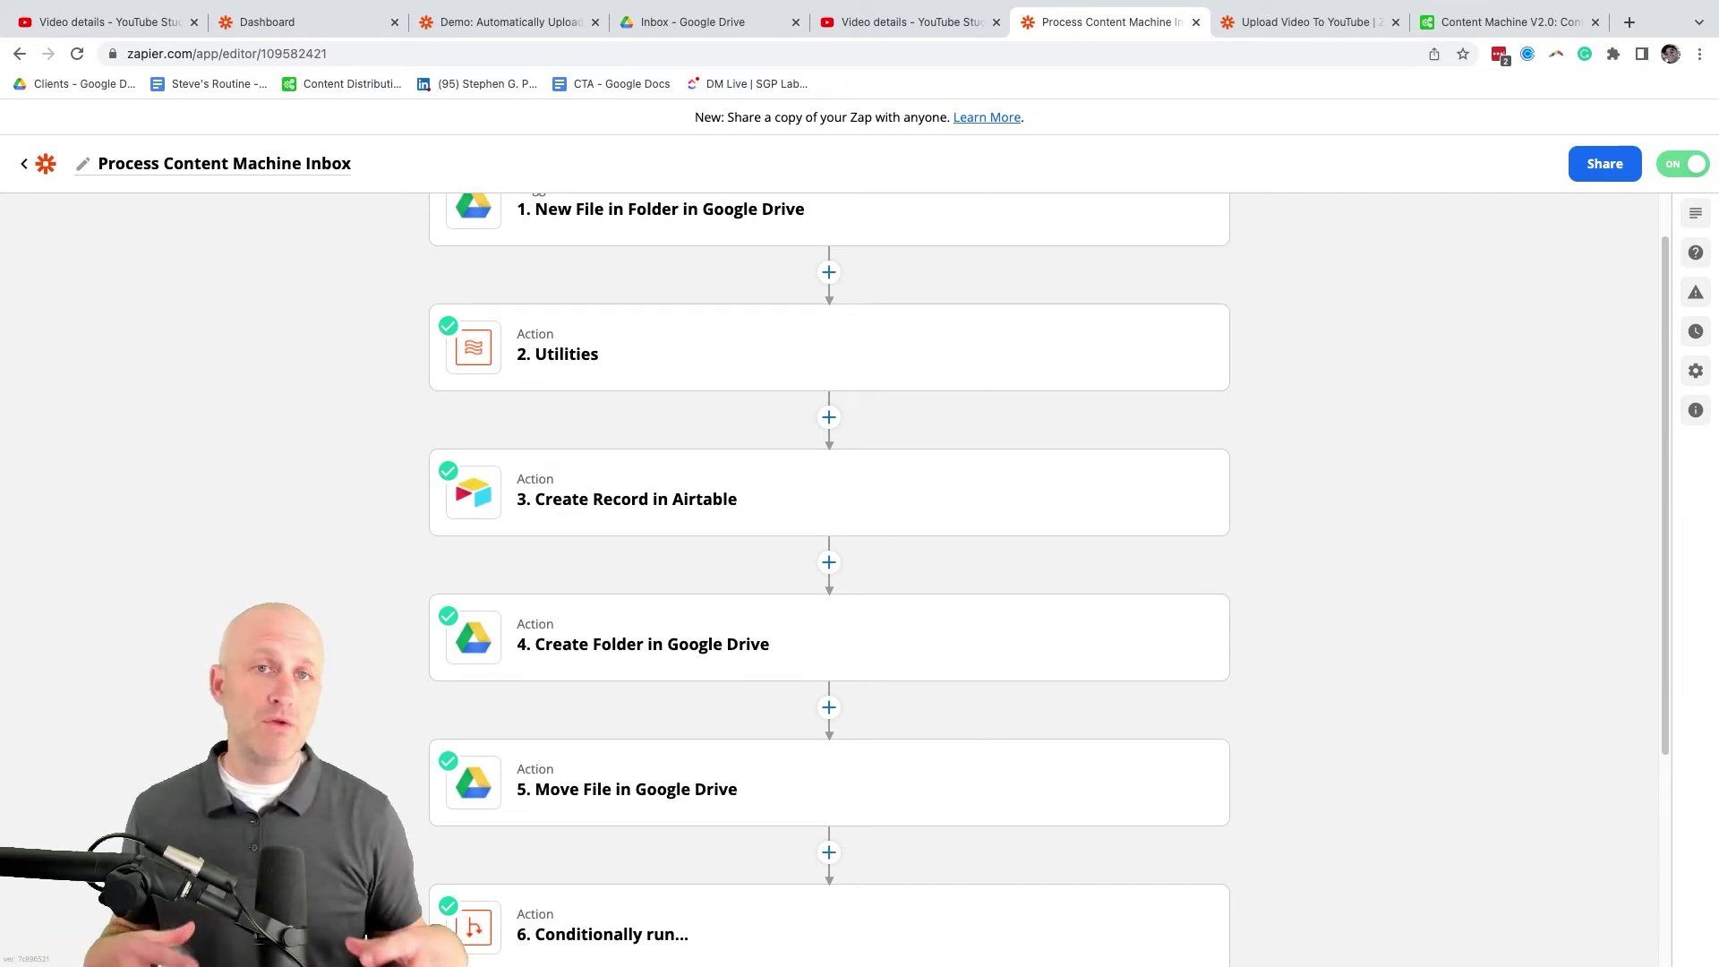
{"action": "scroll", "coordinate": [828, 582], "scroll_direction": "down", "scroll_amount": 5}
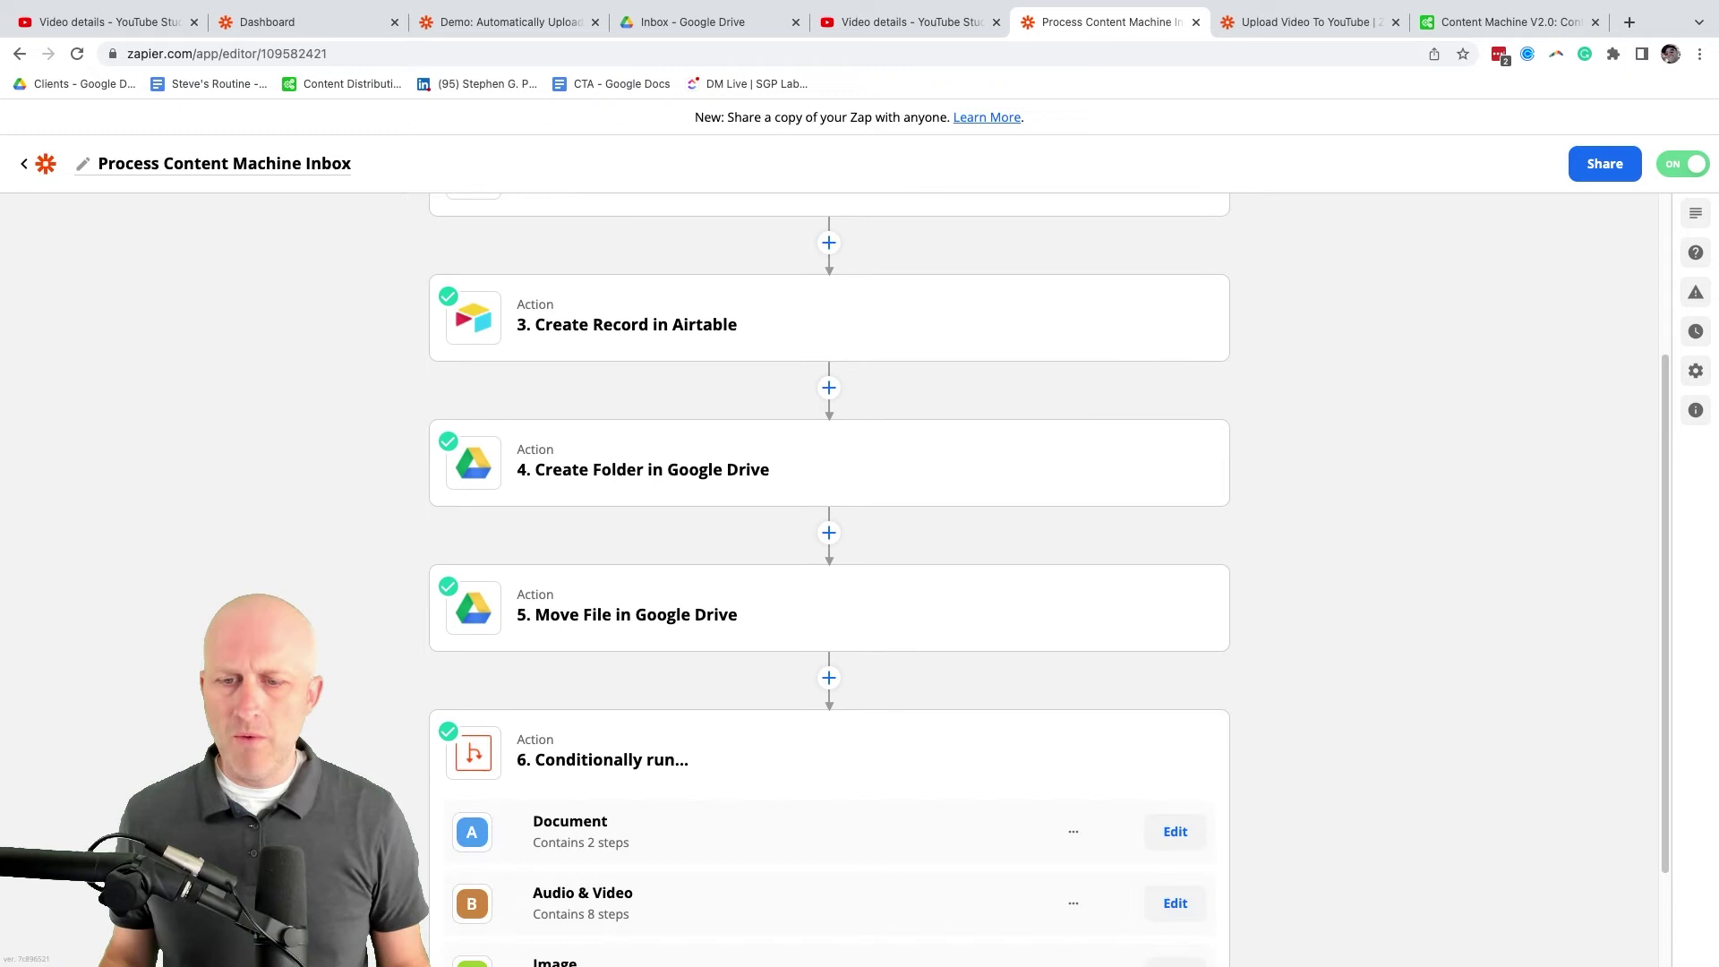
{"action": "scroll", "coordinate": [828, 538], "scroll_direction": "up", "scroll_amount": 5}
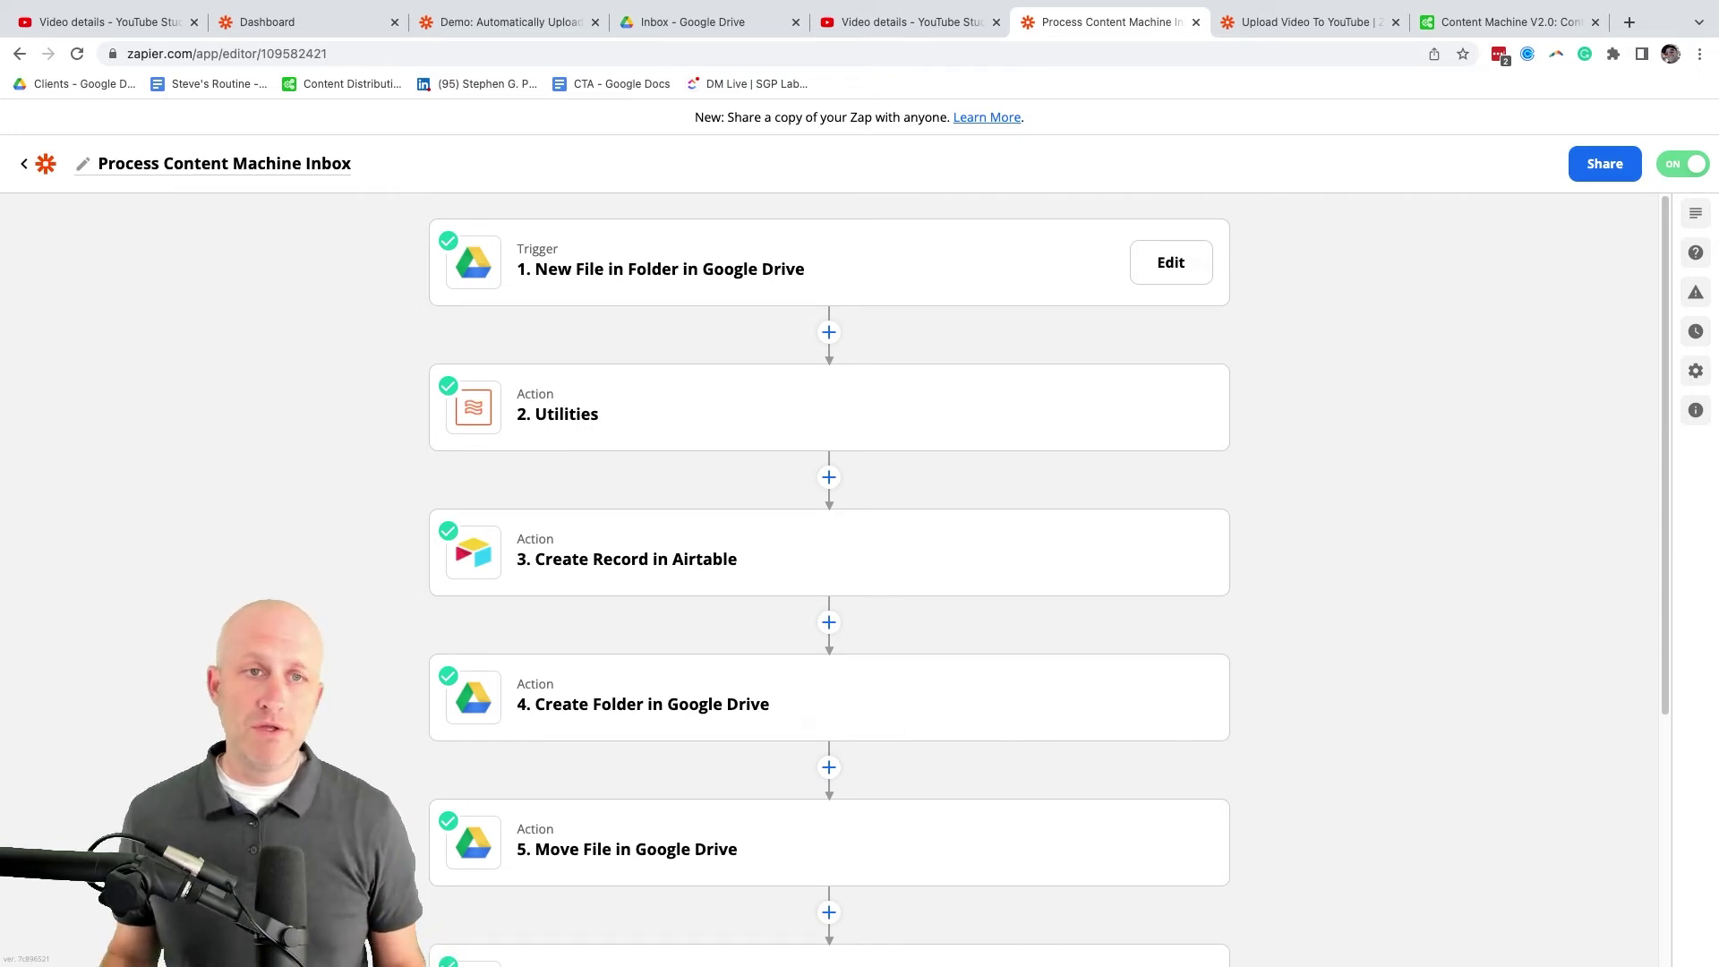
Switch to the Content Machine V2.0 base in Airtable and inspect the Hive Mind Podcast record's copy link, folder link and title
{"action": "key", "text": "super+9"}
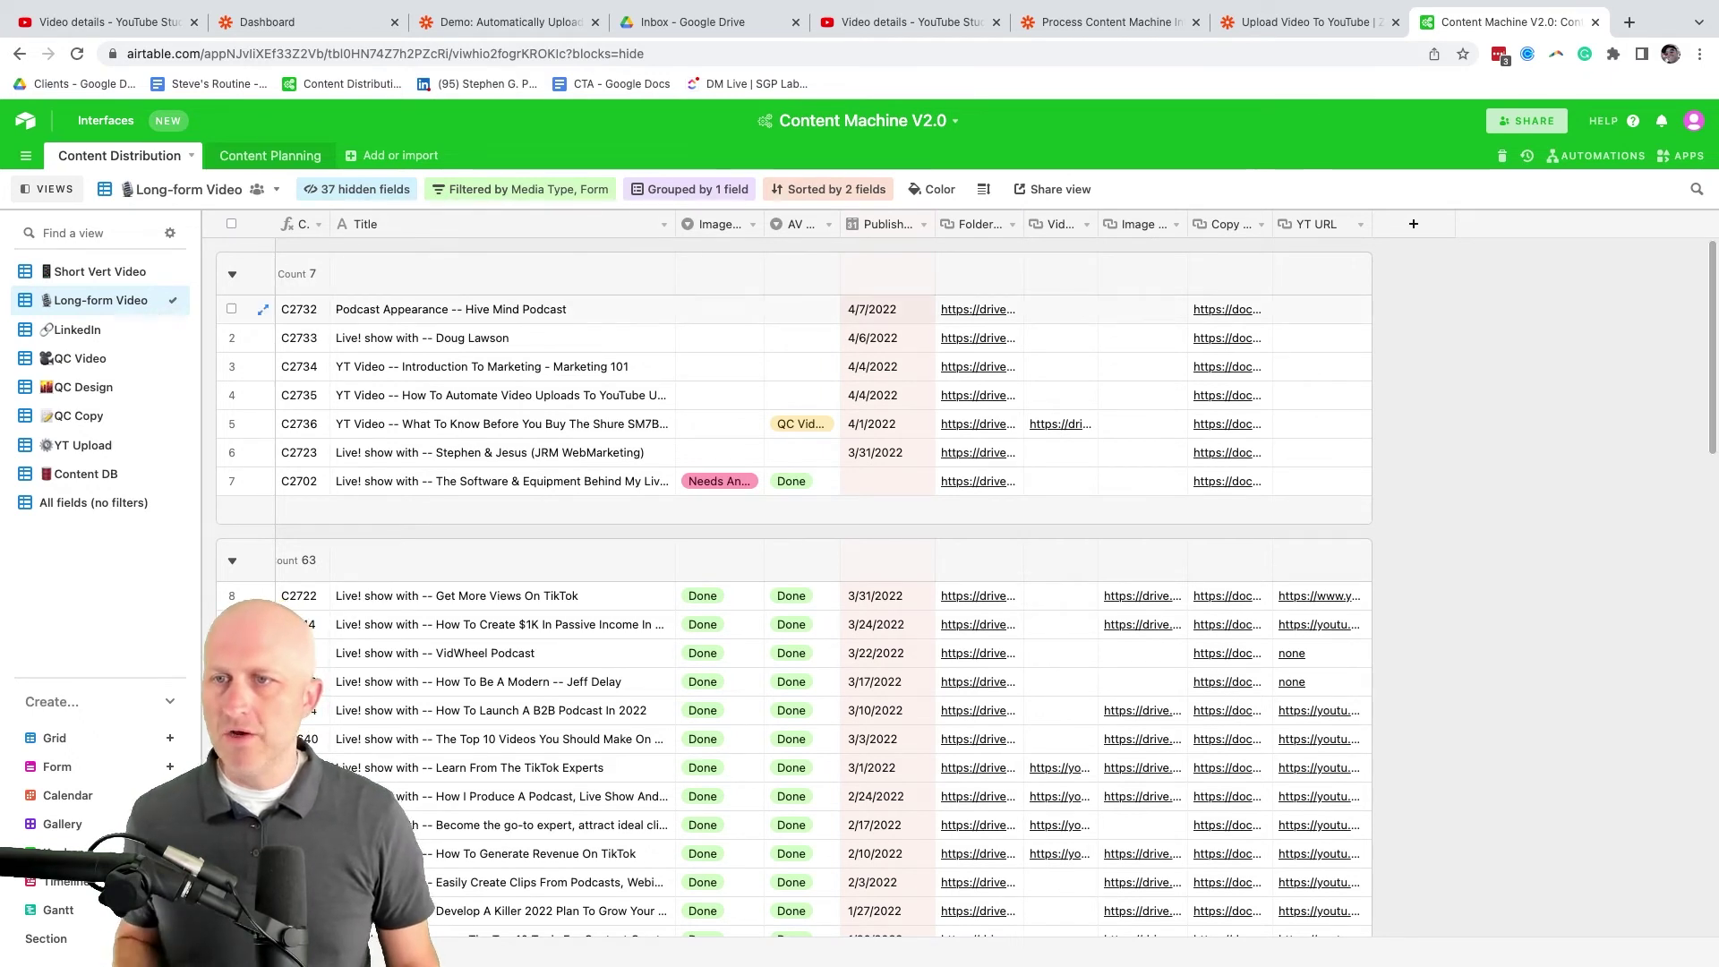
{"action": "left_click", "coordinate": [1227, 309]}
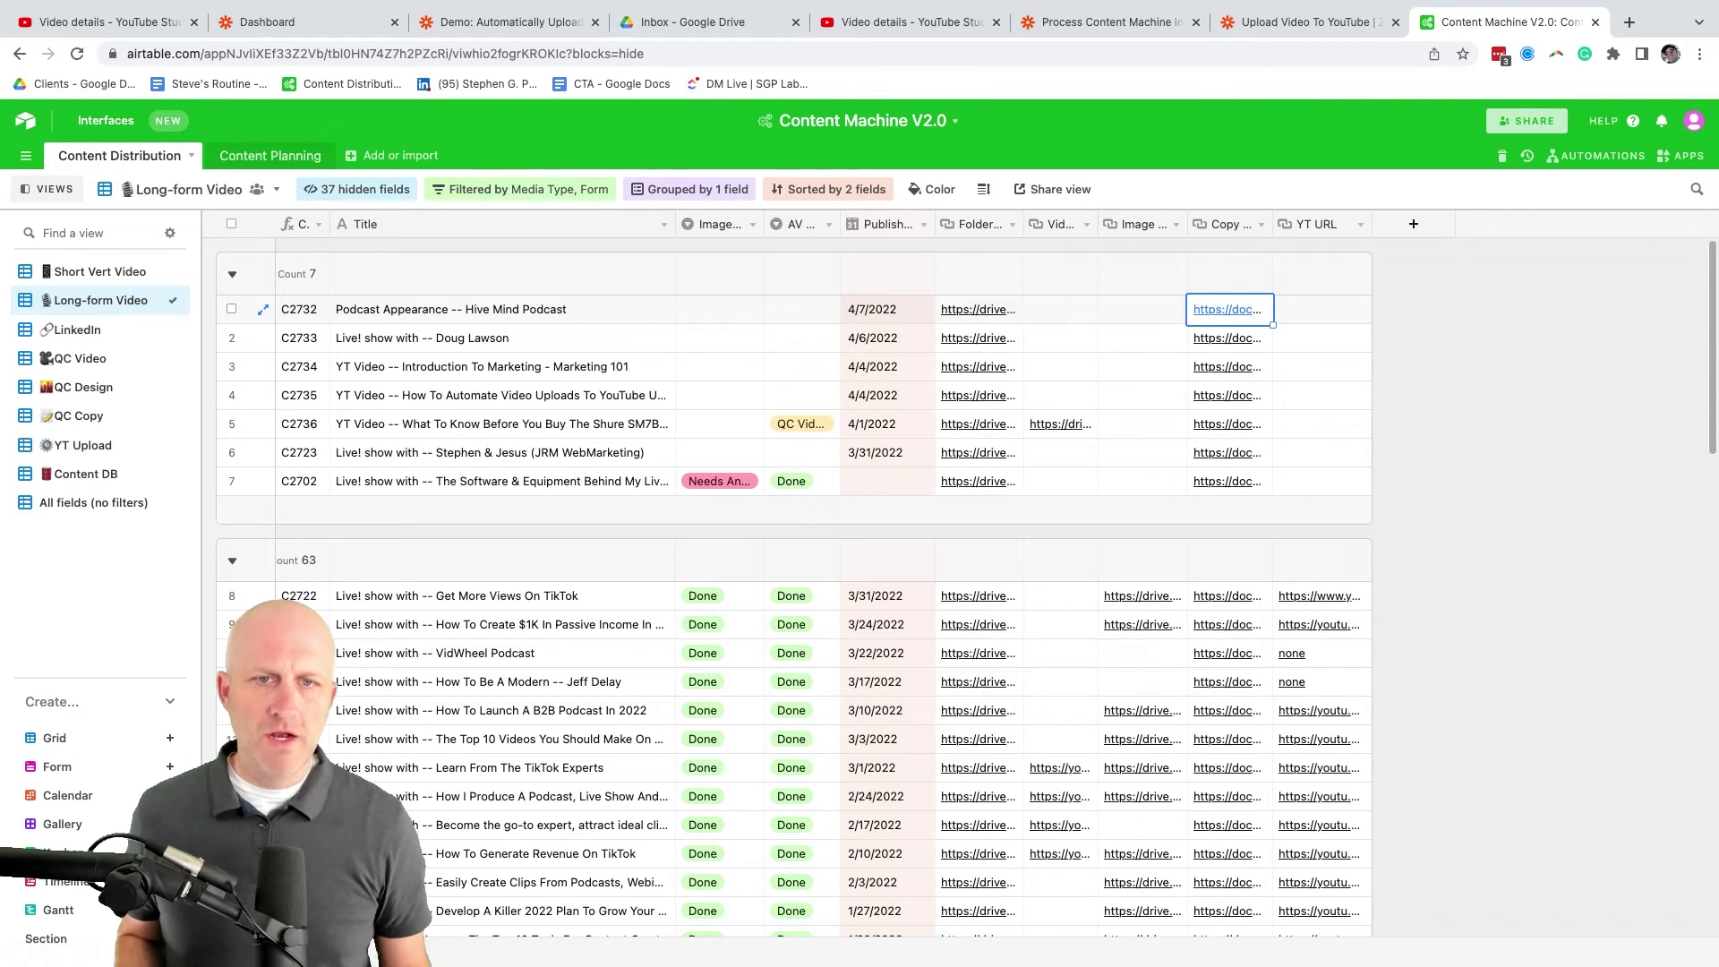
{"action": "left_click", "coordinate": [978, 308]}
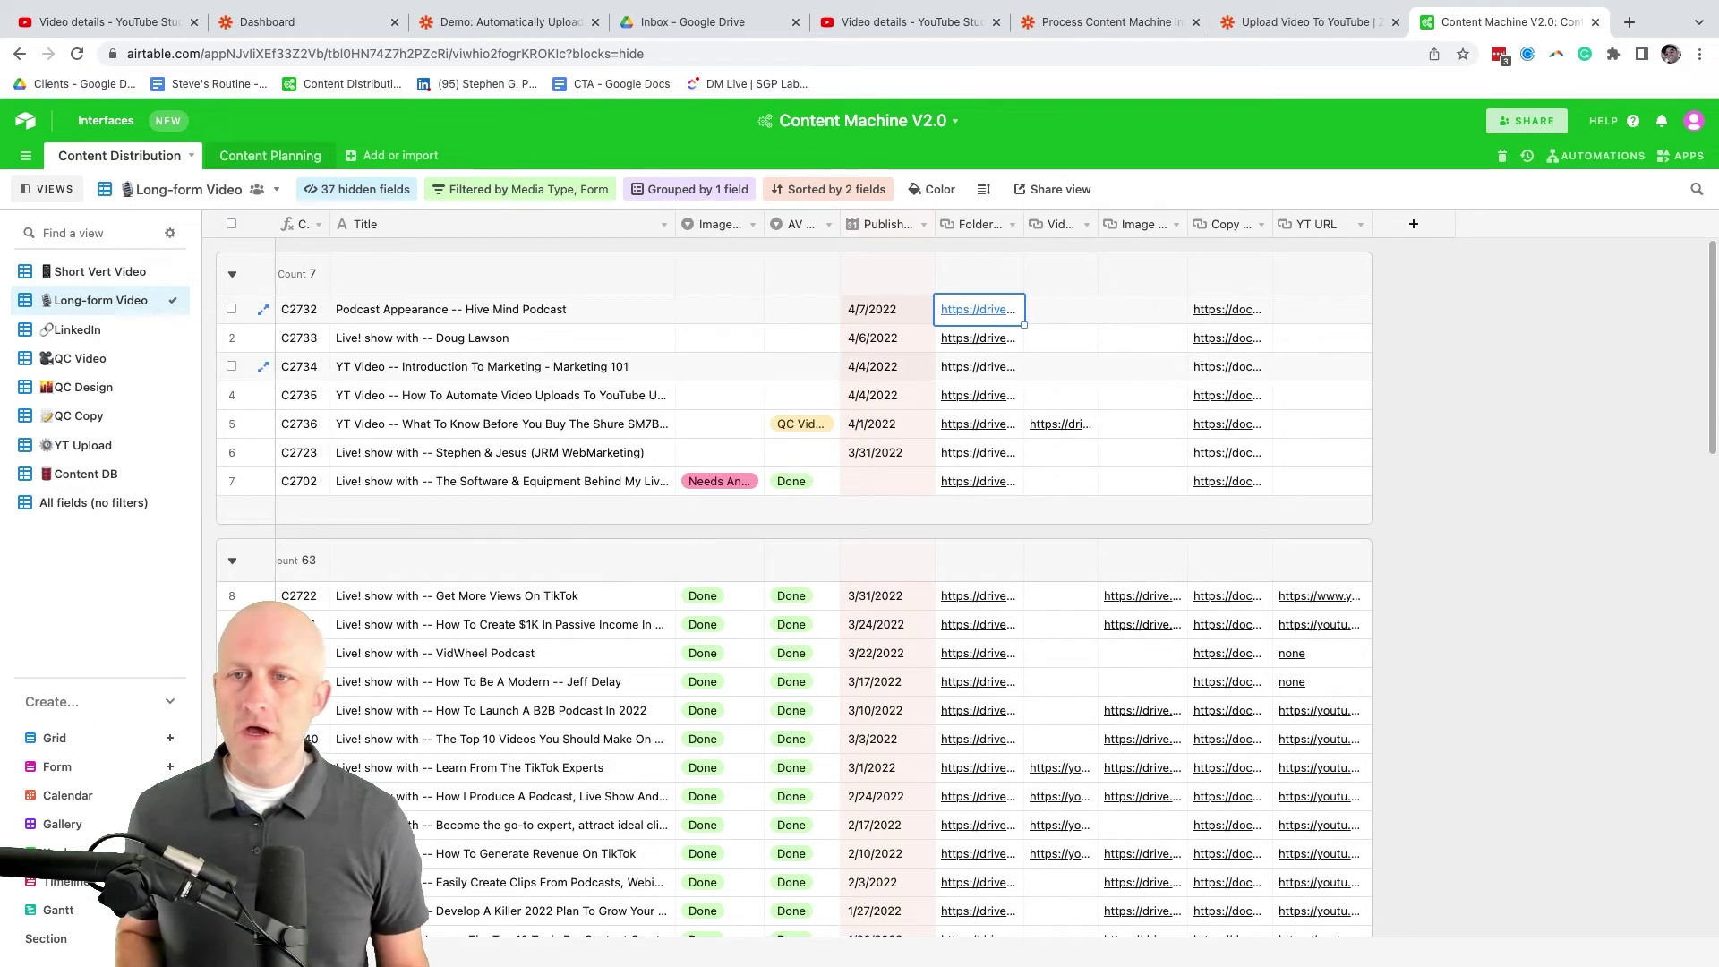
{"action": "left_click", "coordinate": [501, 309]}
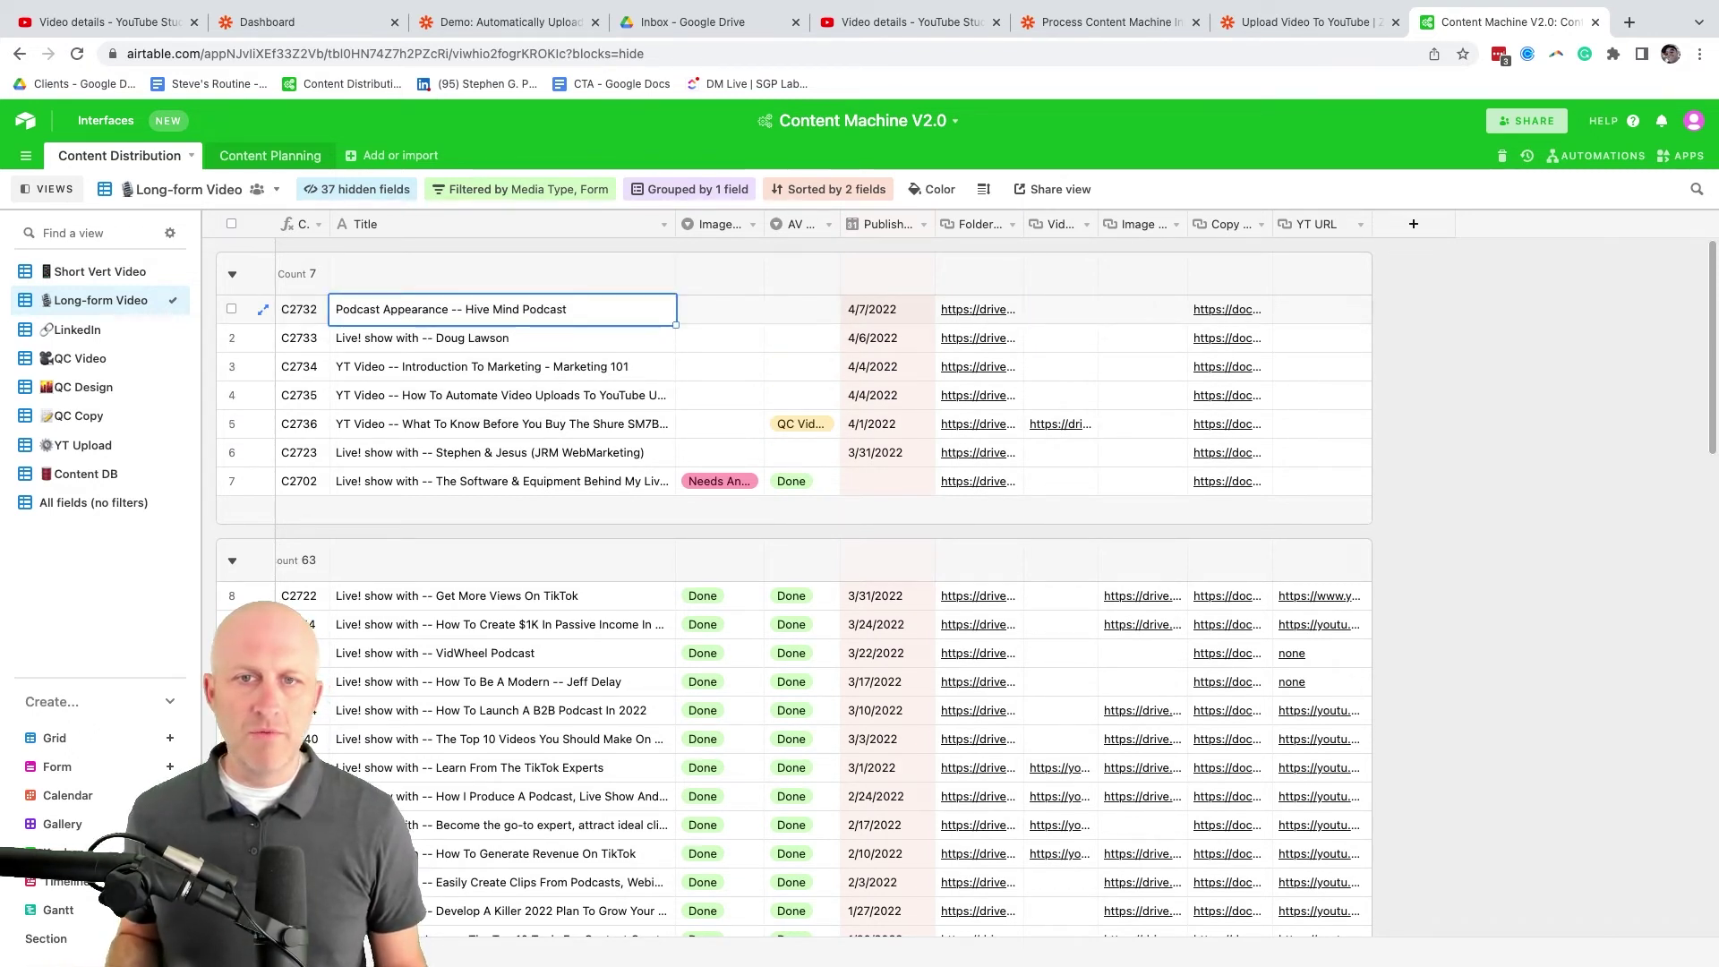
Check the image status and AV status options available for the Hive Mind Podcast record
{"action": "left_click", "coordinate": [719, 309]}
{"action": "left_click", "coordinate": [719, 309]}
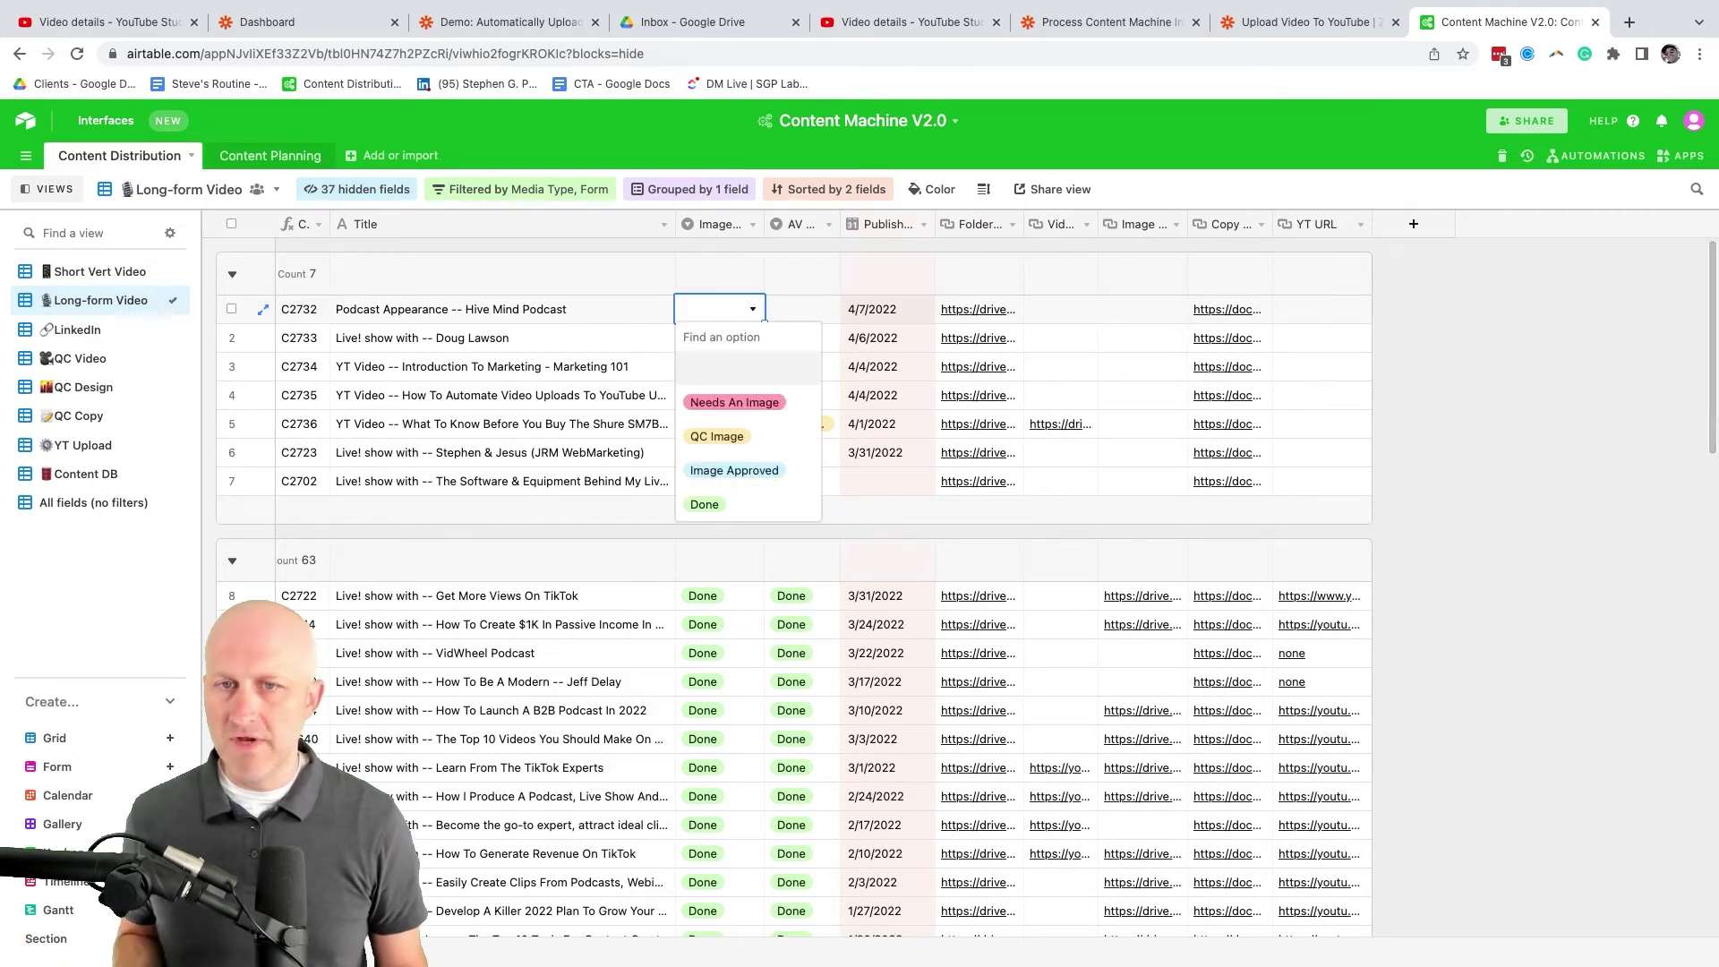
{"action": "left_click", "coordinate": [801, 308]}
{"action": "key", "text": "Return"}
{"action": "key", "text": "Down"}
{"action": "key", "text": "Down"}
{"action": "key", "text": "Down"}
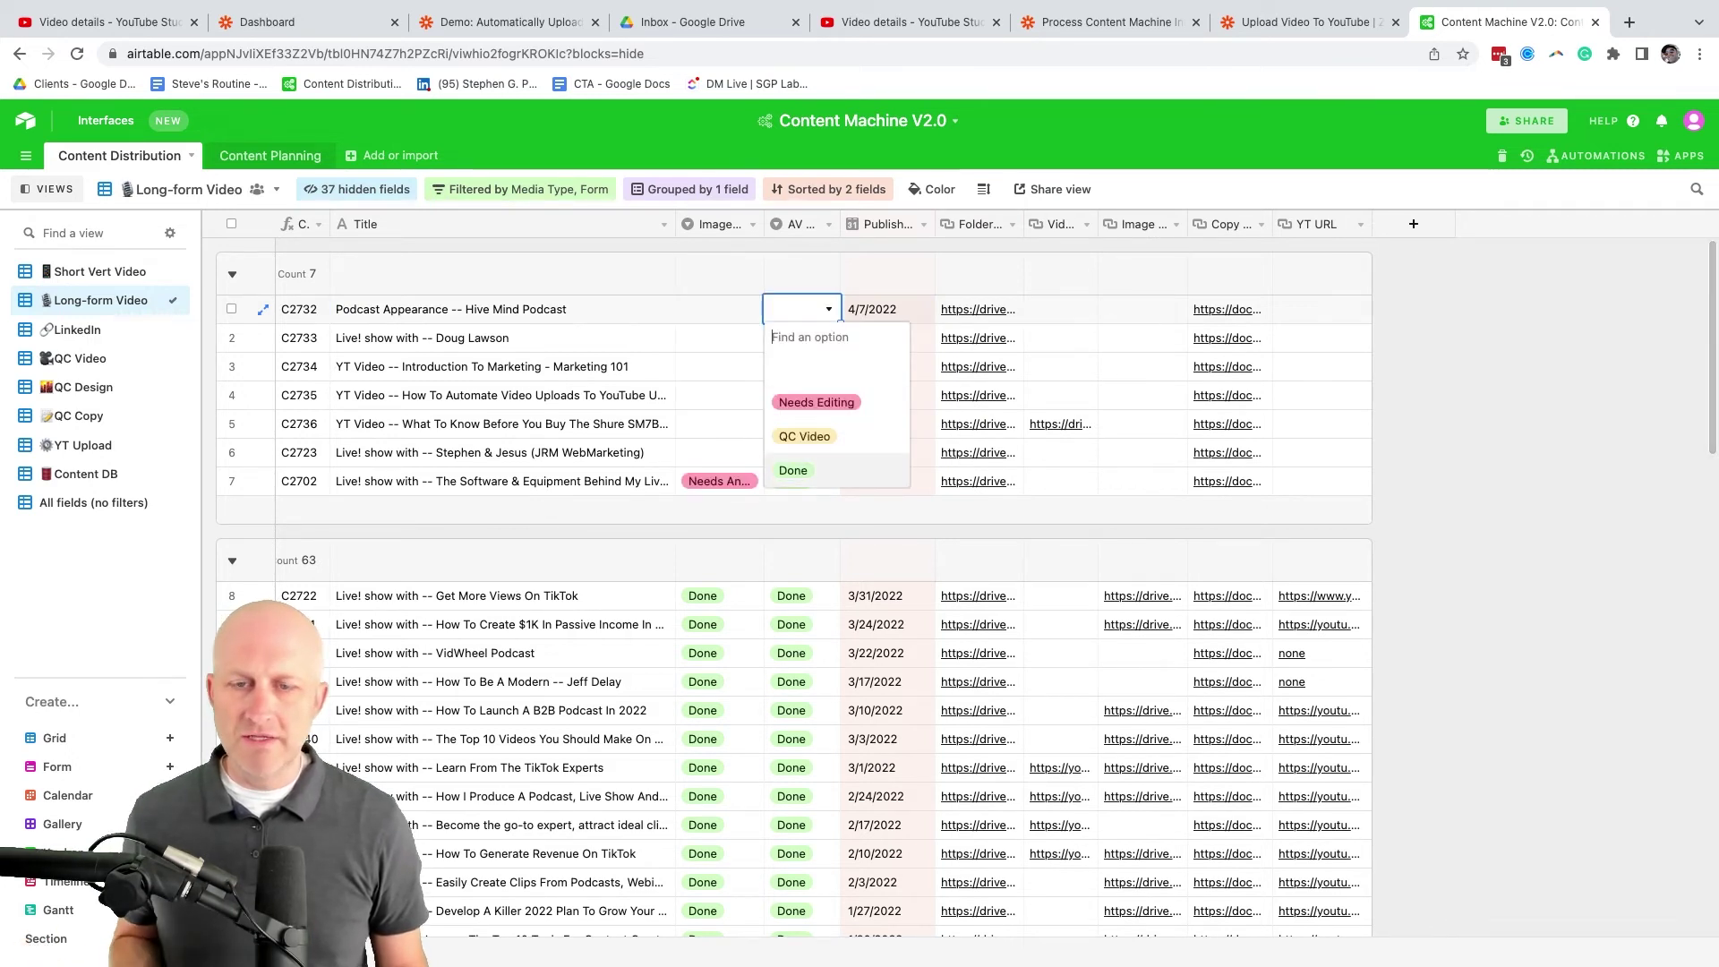
{"action": "key", "text": "Up"}
{"action": "key", "text": "Up"}
{"action": "key", "text": "Up"}
{"action": "key", "text": "Up"}
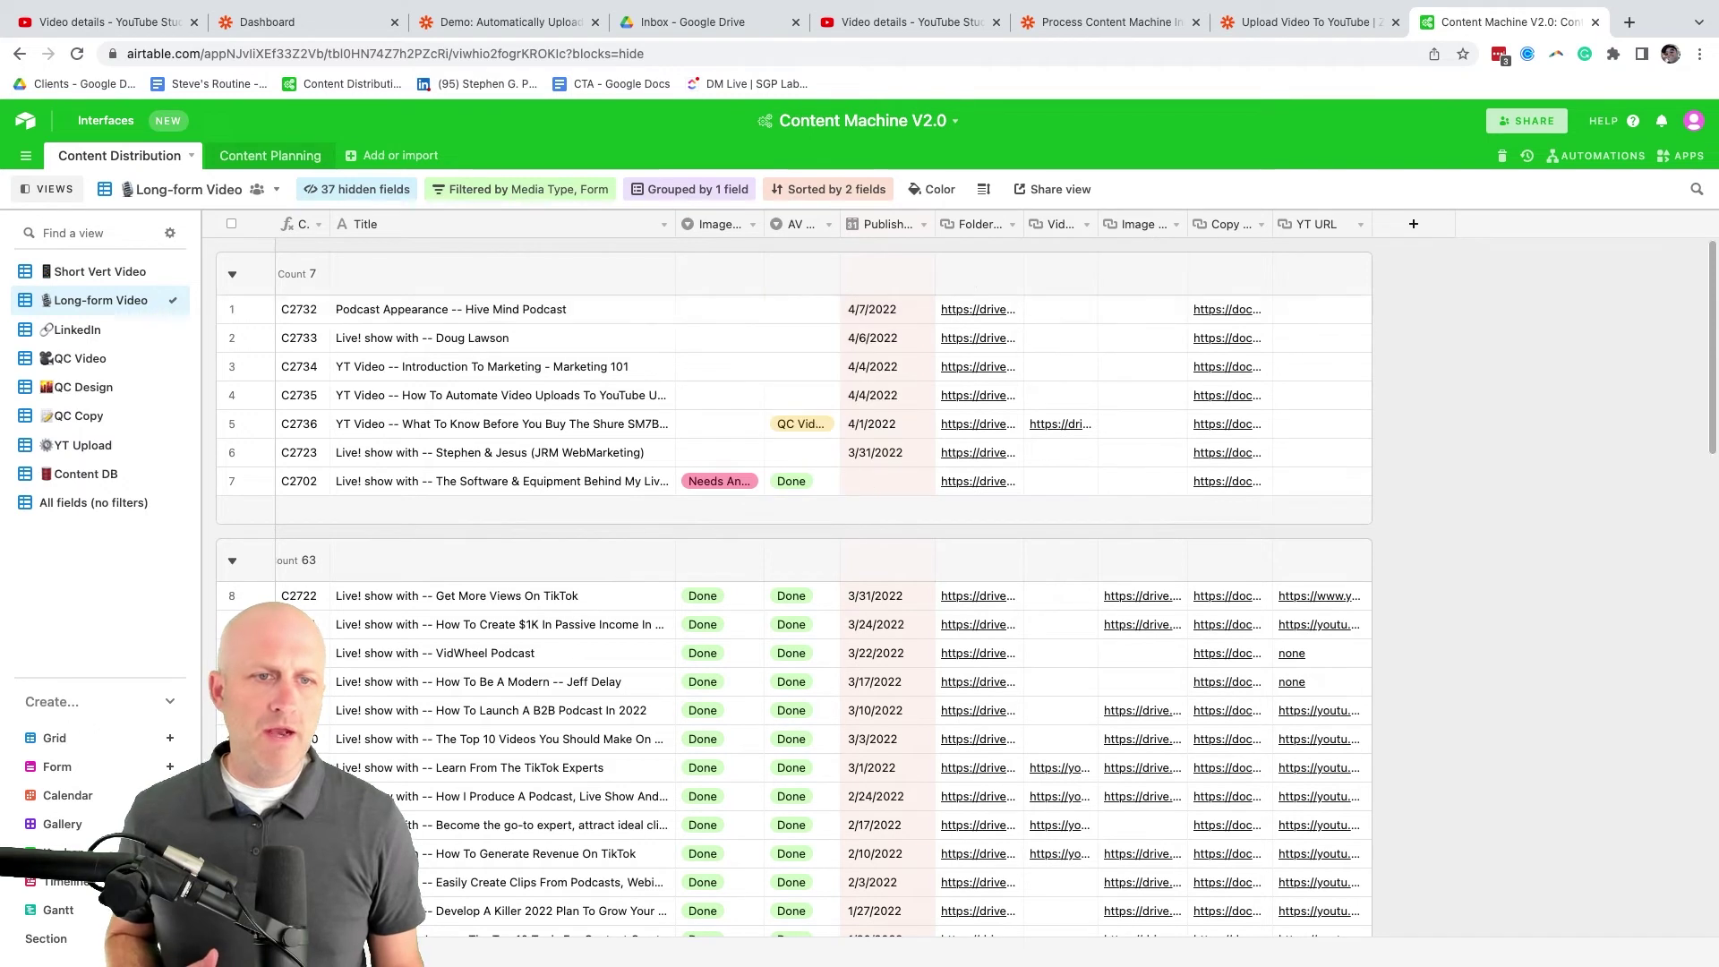
{"action": "key", "text": "Escape"}
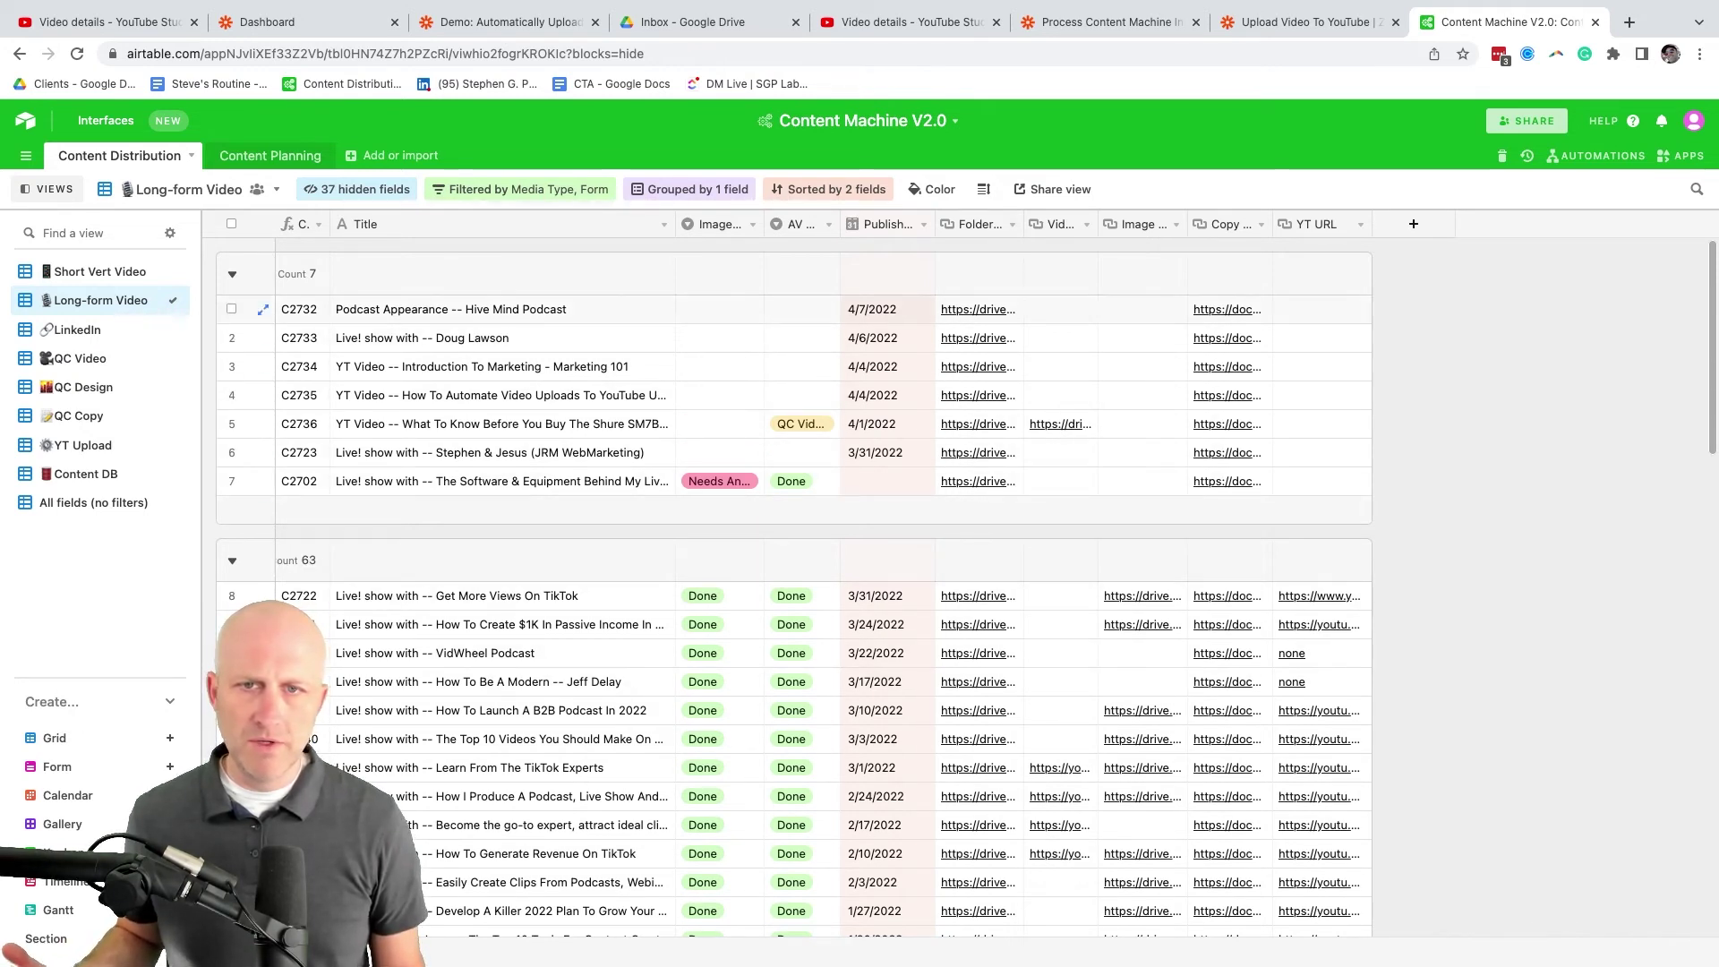
{"action": "left_click", "coordinate": [801, 309]}
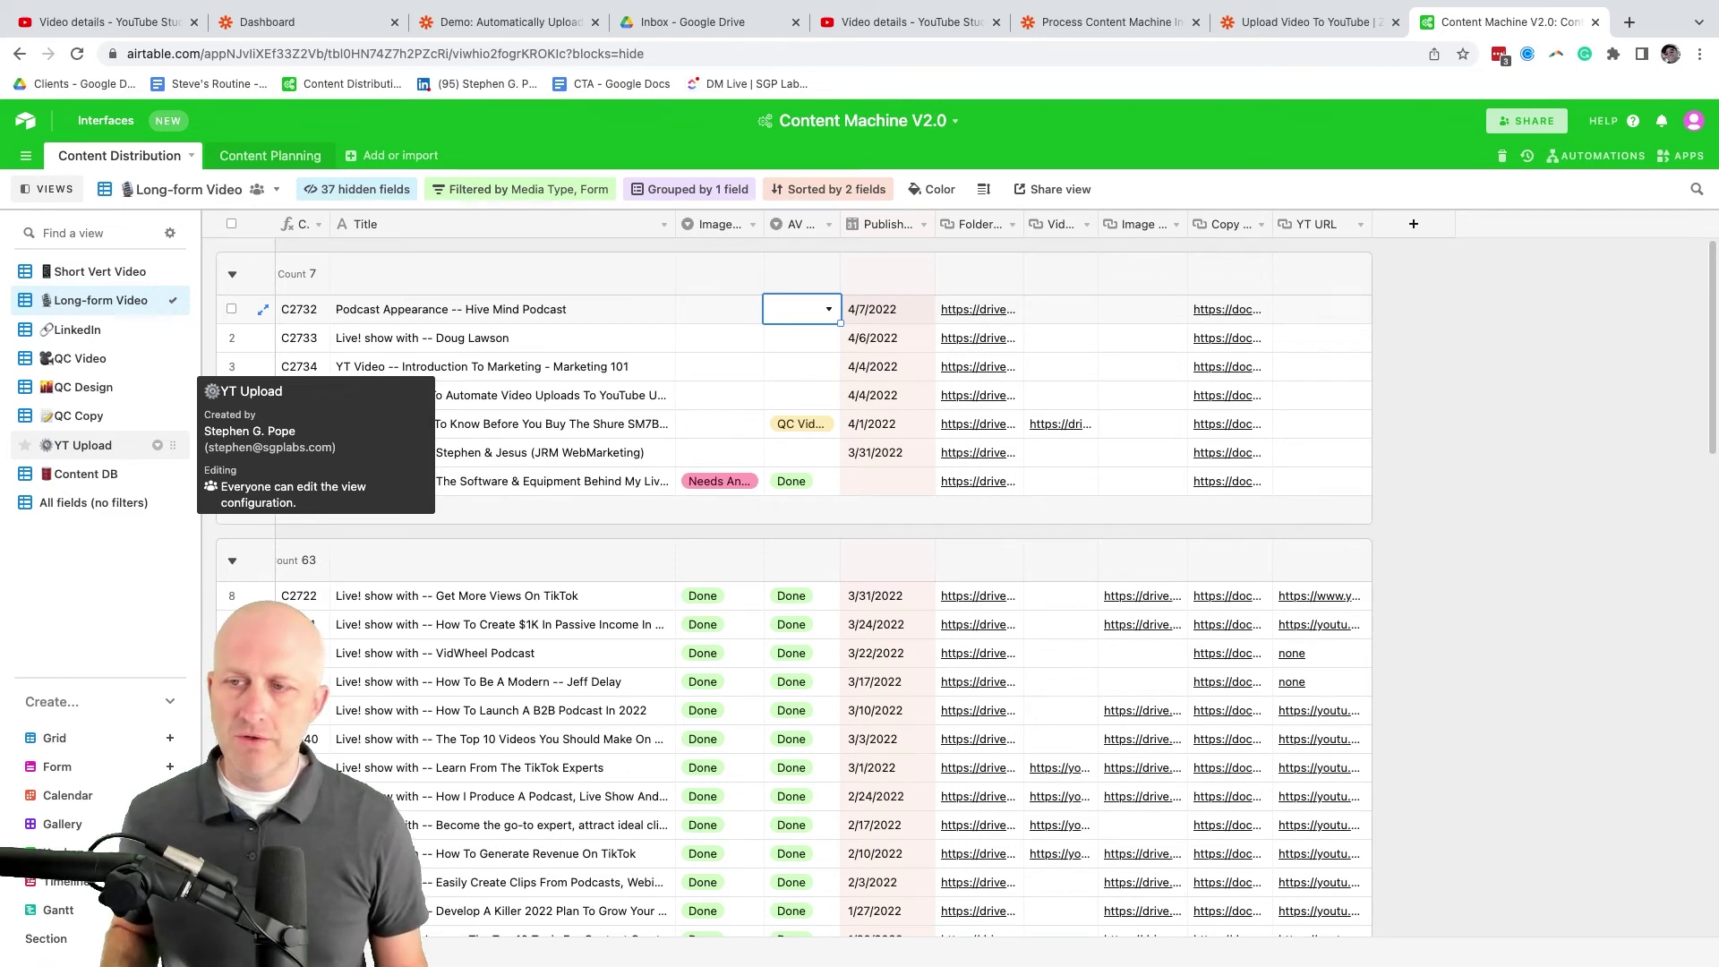
Open the YT Upload view and examine its filter conditions and the YT Status options of the first record
{"action": "left_click", "coordinate": [83, 445]}
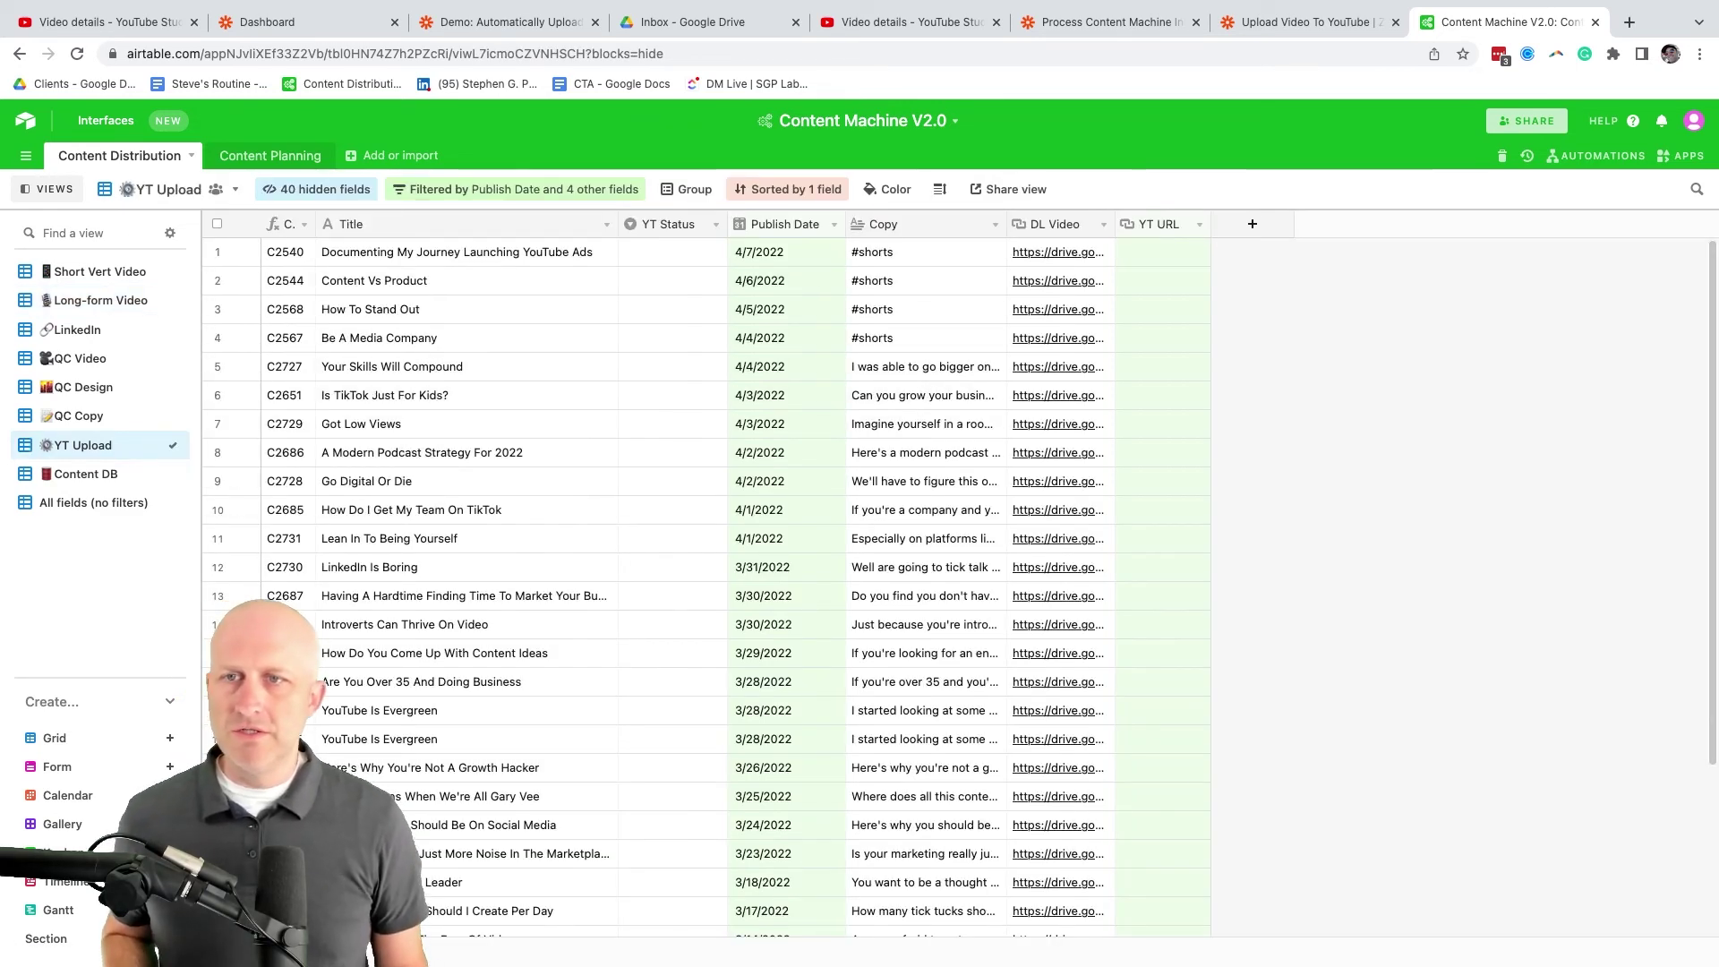
{"action": "left_click", "coordinate": [516, 189]}
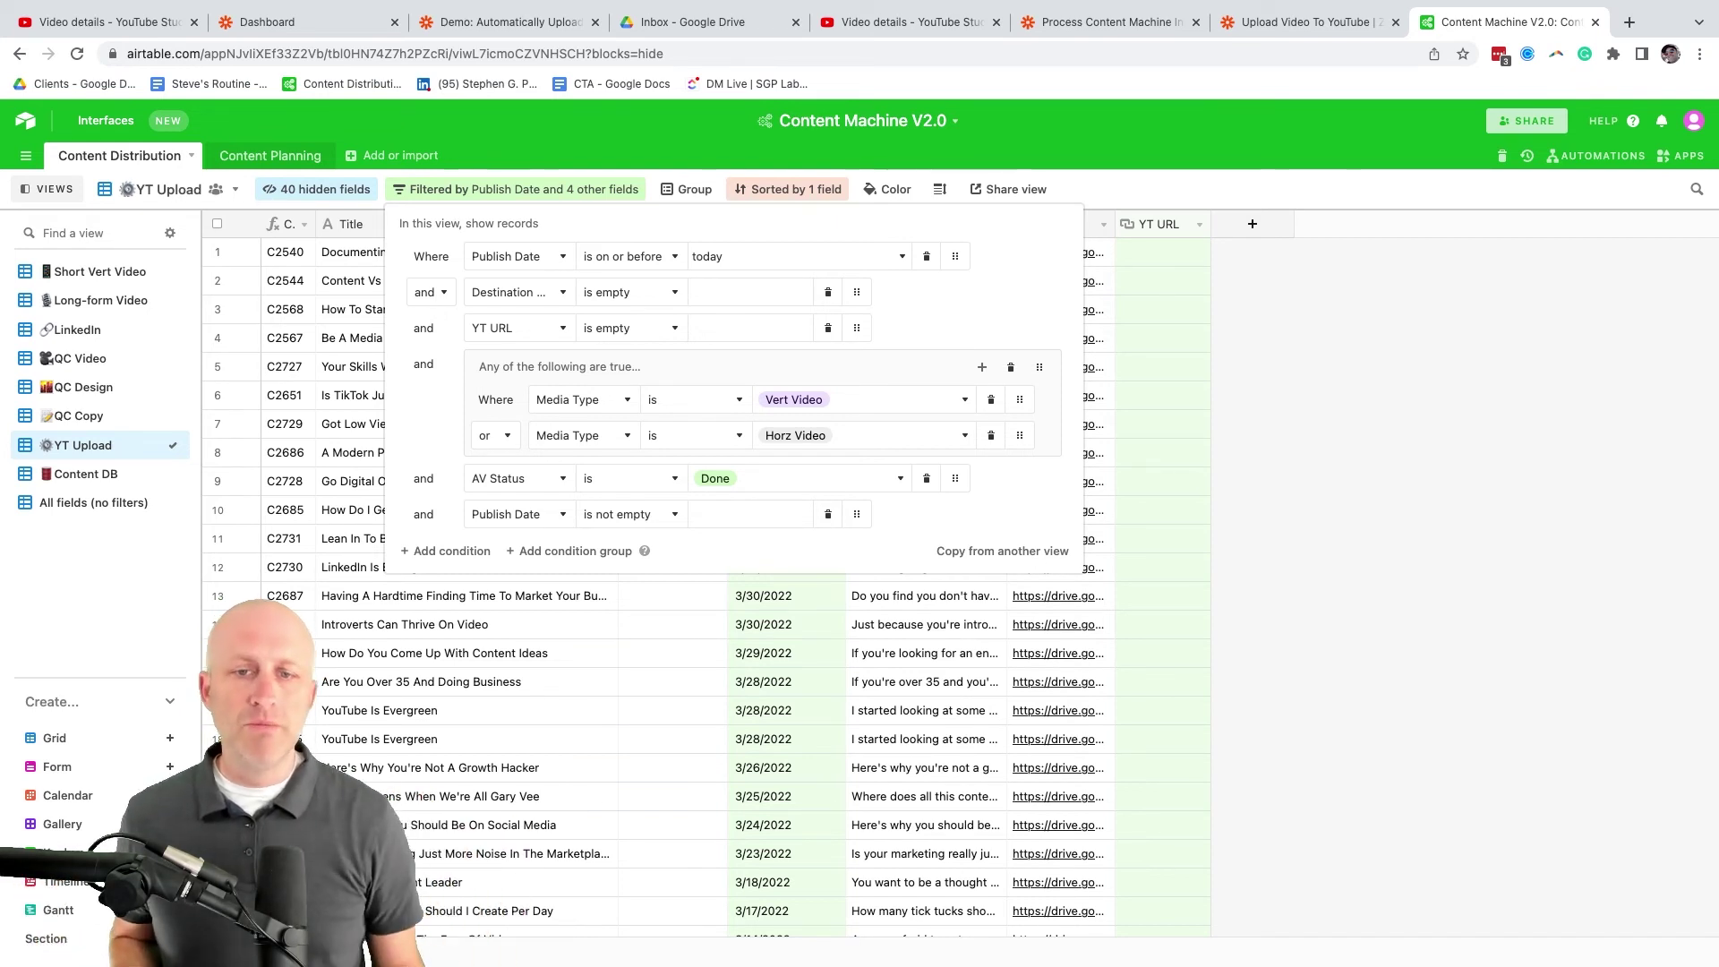
{"action": "key", "text": "Escape"}
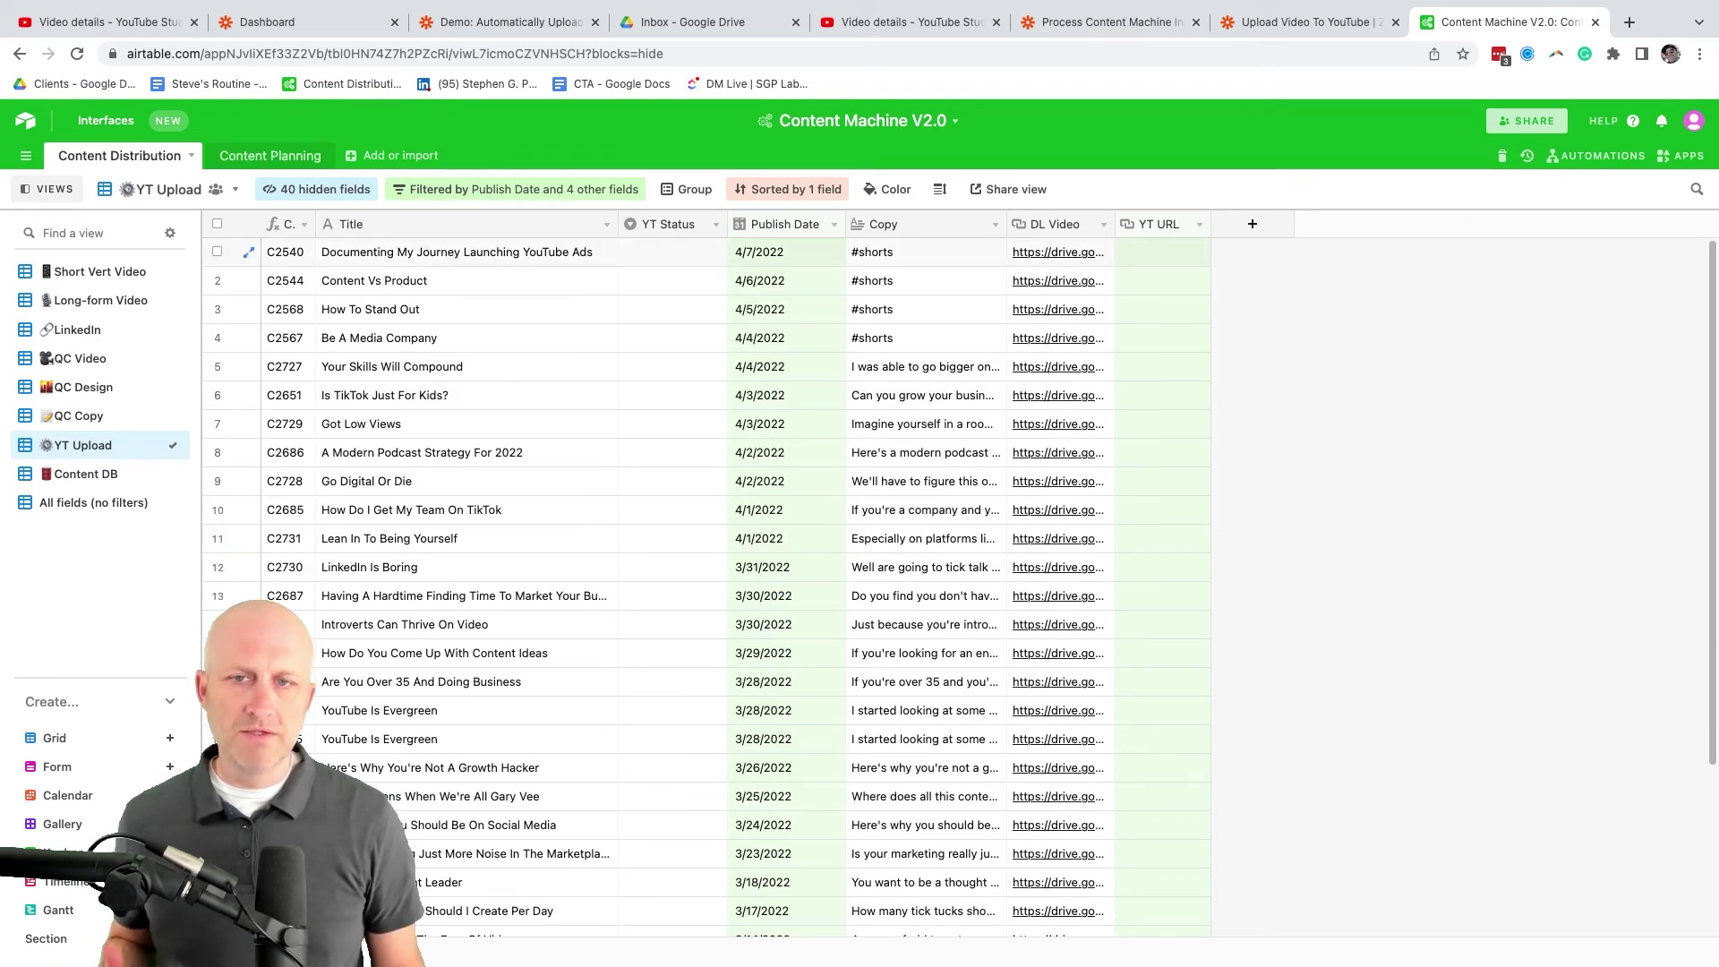
{"action": "double_click", "coordinate": [671, 252]}
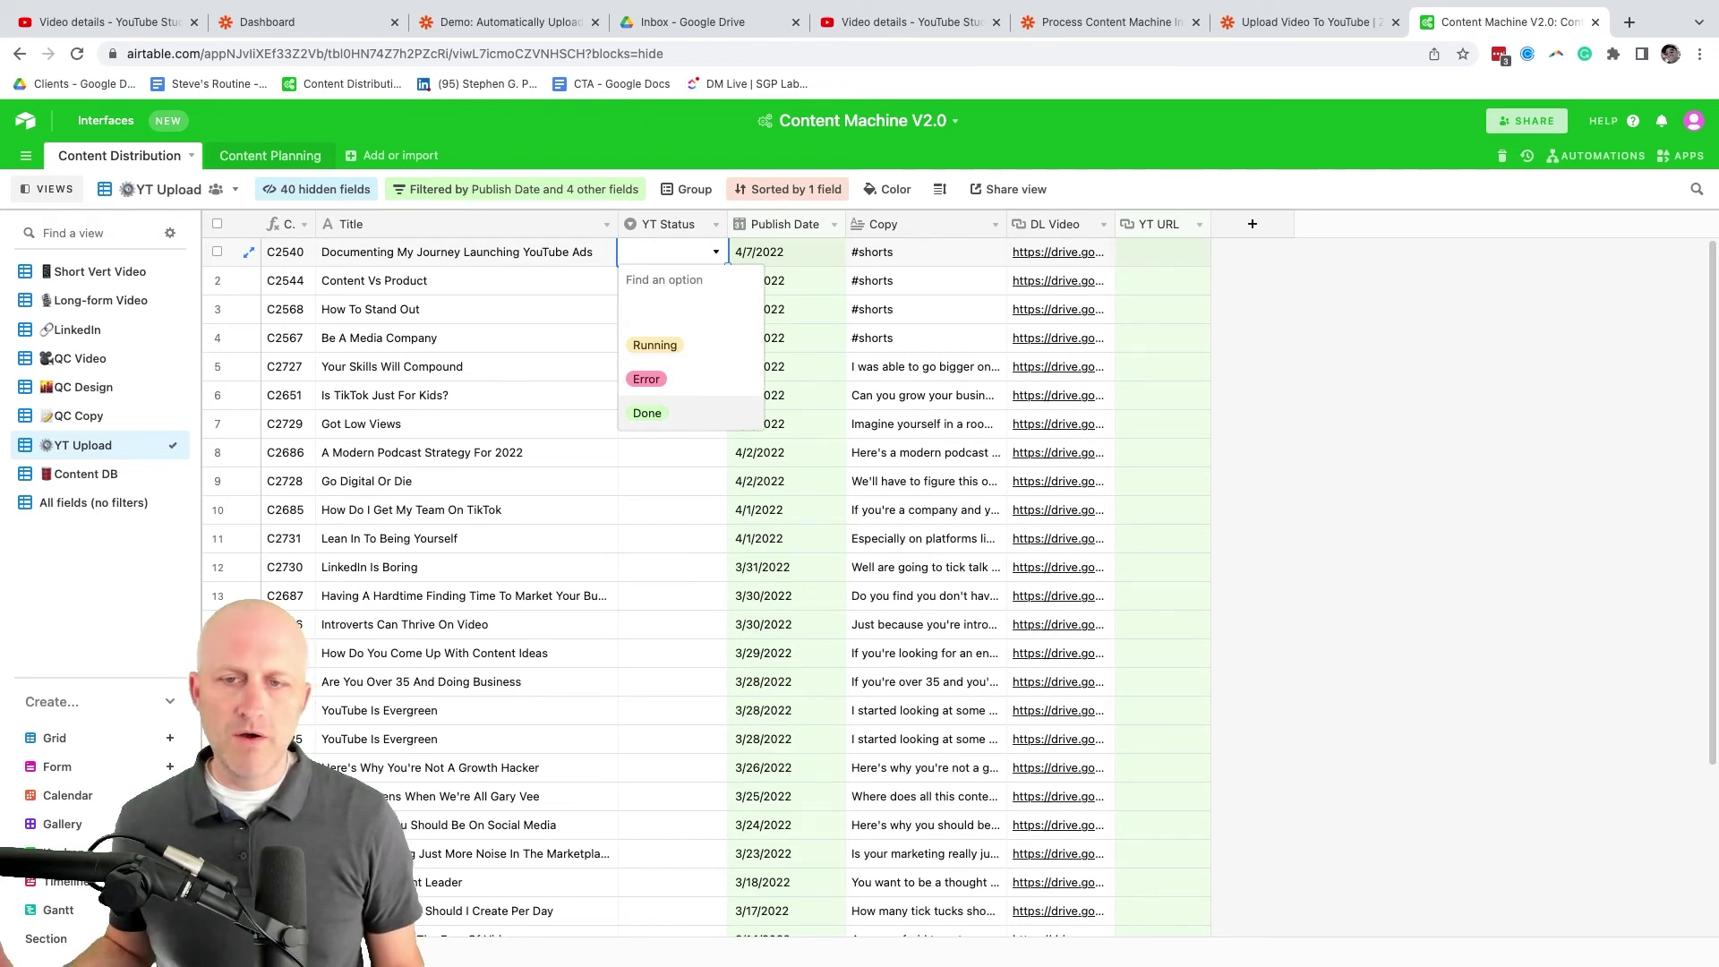
{"action": "key", "text": "Escape"}
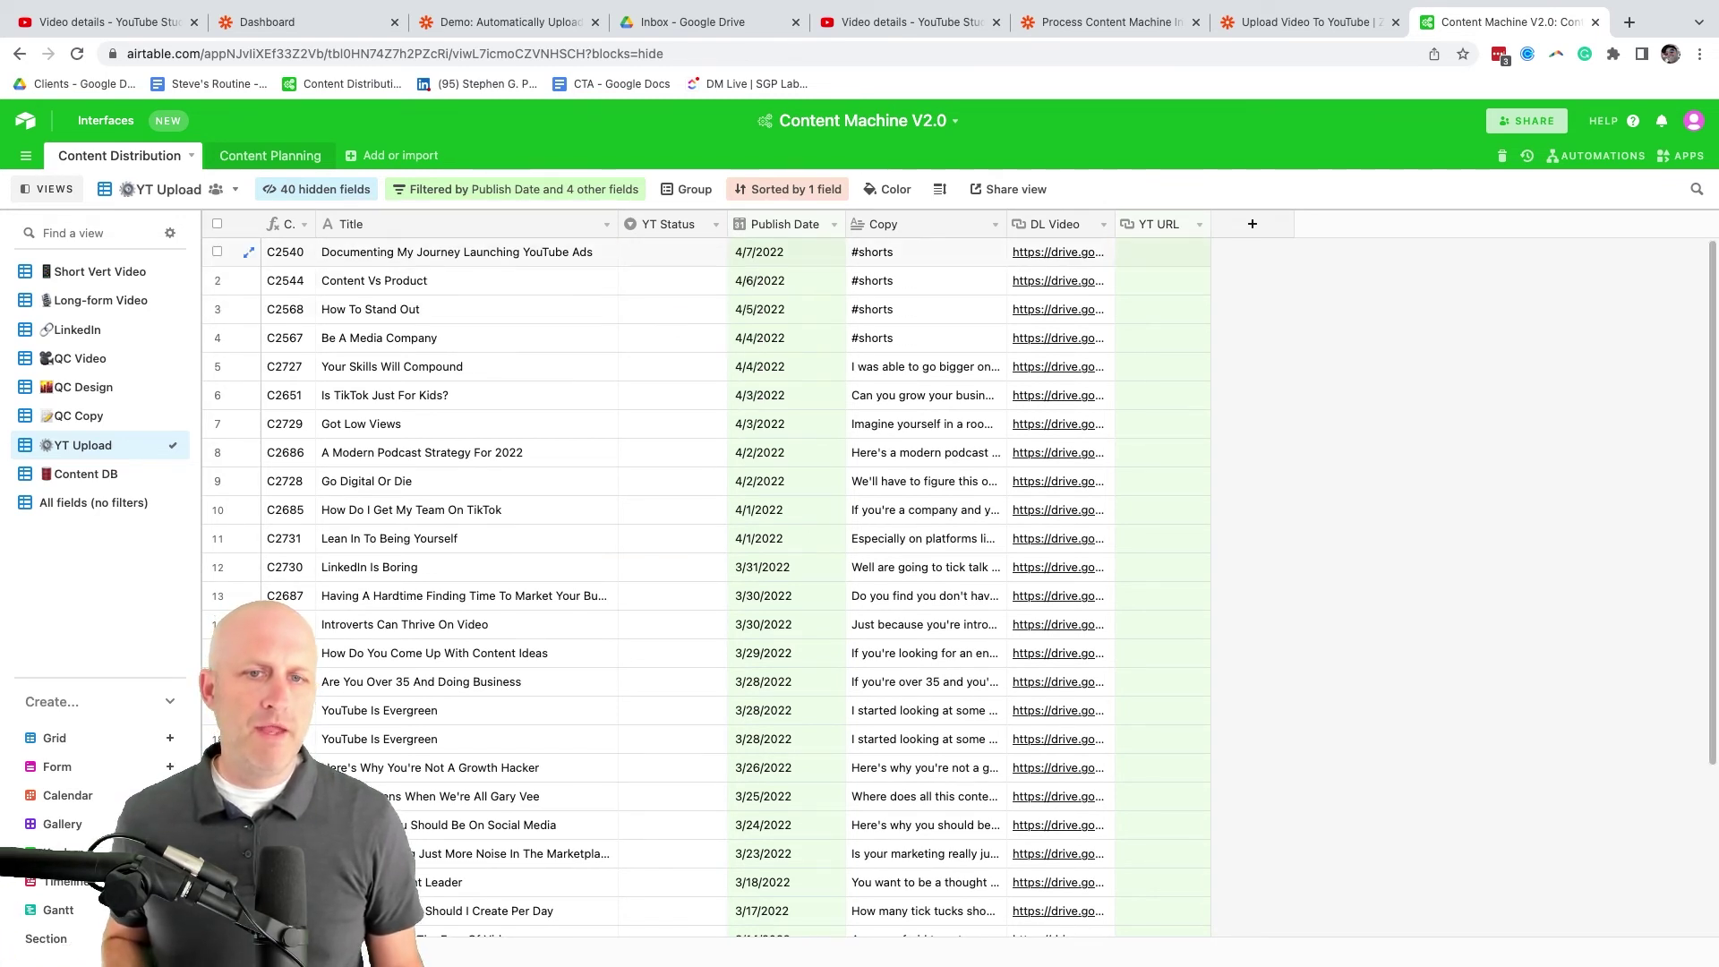
Look through the YT Upload view's records down to the last row and check the first record's YT URL field
{"action": "scroll", "coordinate": [626, 502], "scroll_direction": "down", "scroll_amount": 5}
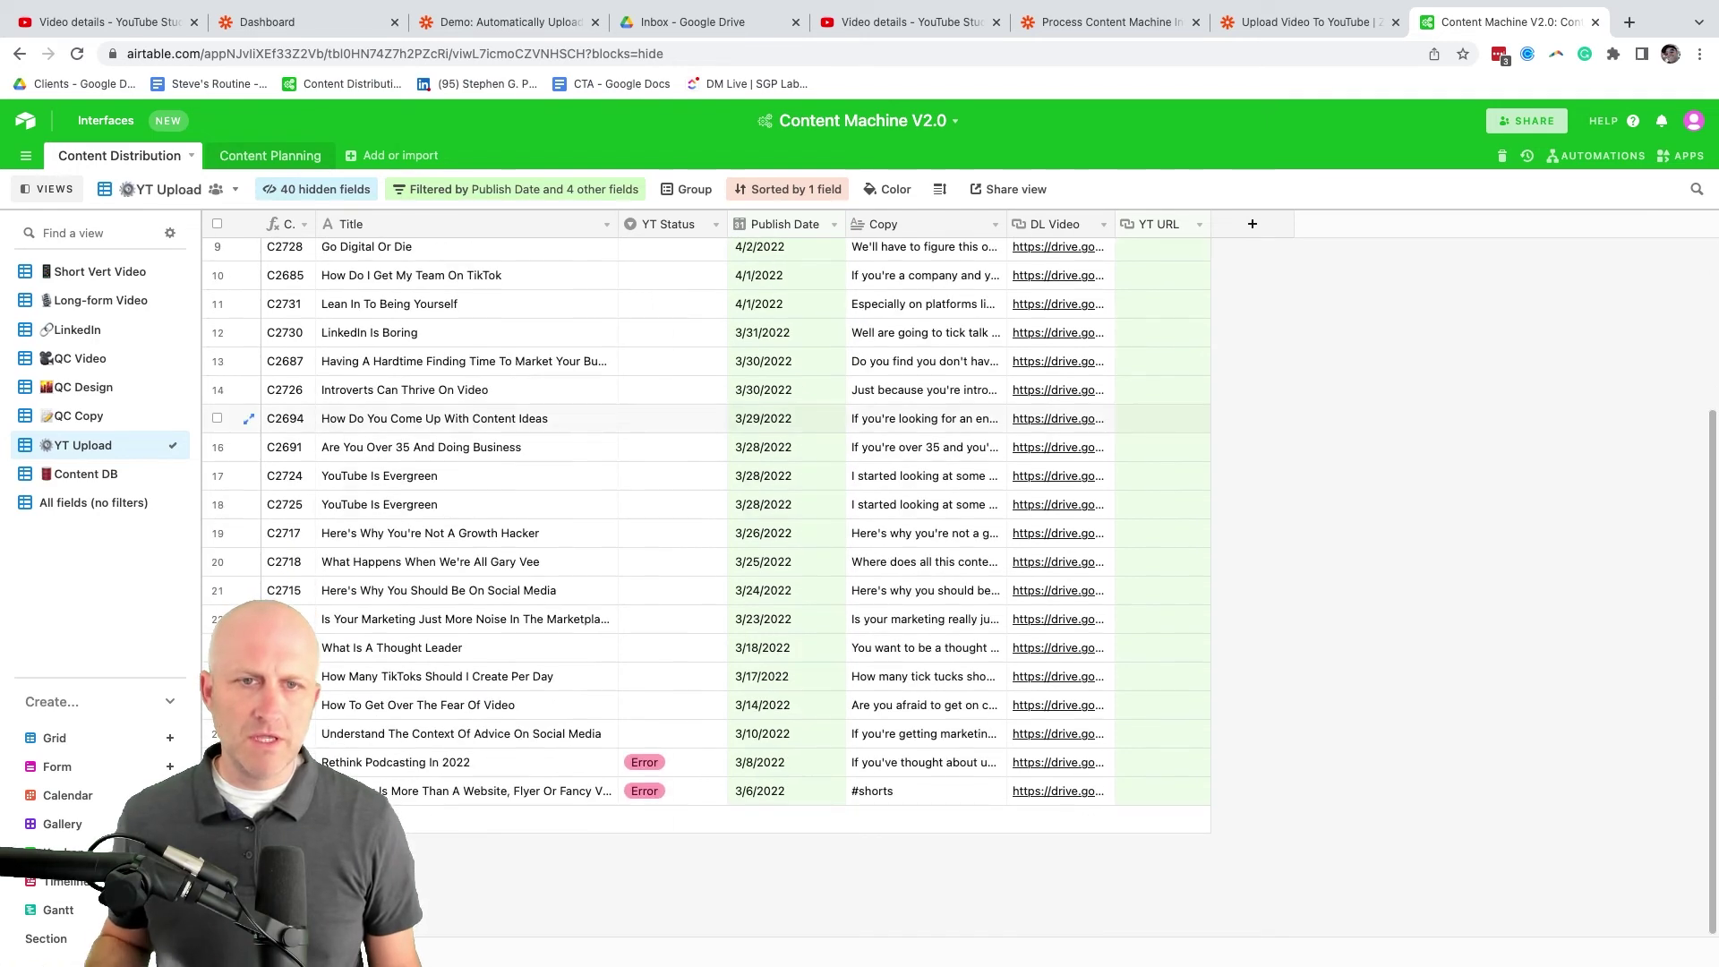
{"action": "scroll", "coordinate": [627, 475], "scroll_direction": "up", "scroll_amount": 5}
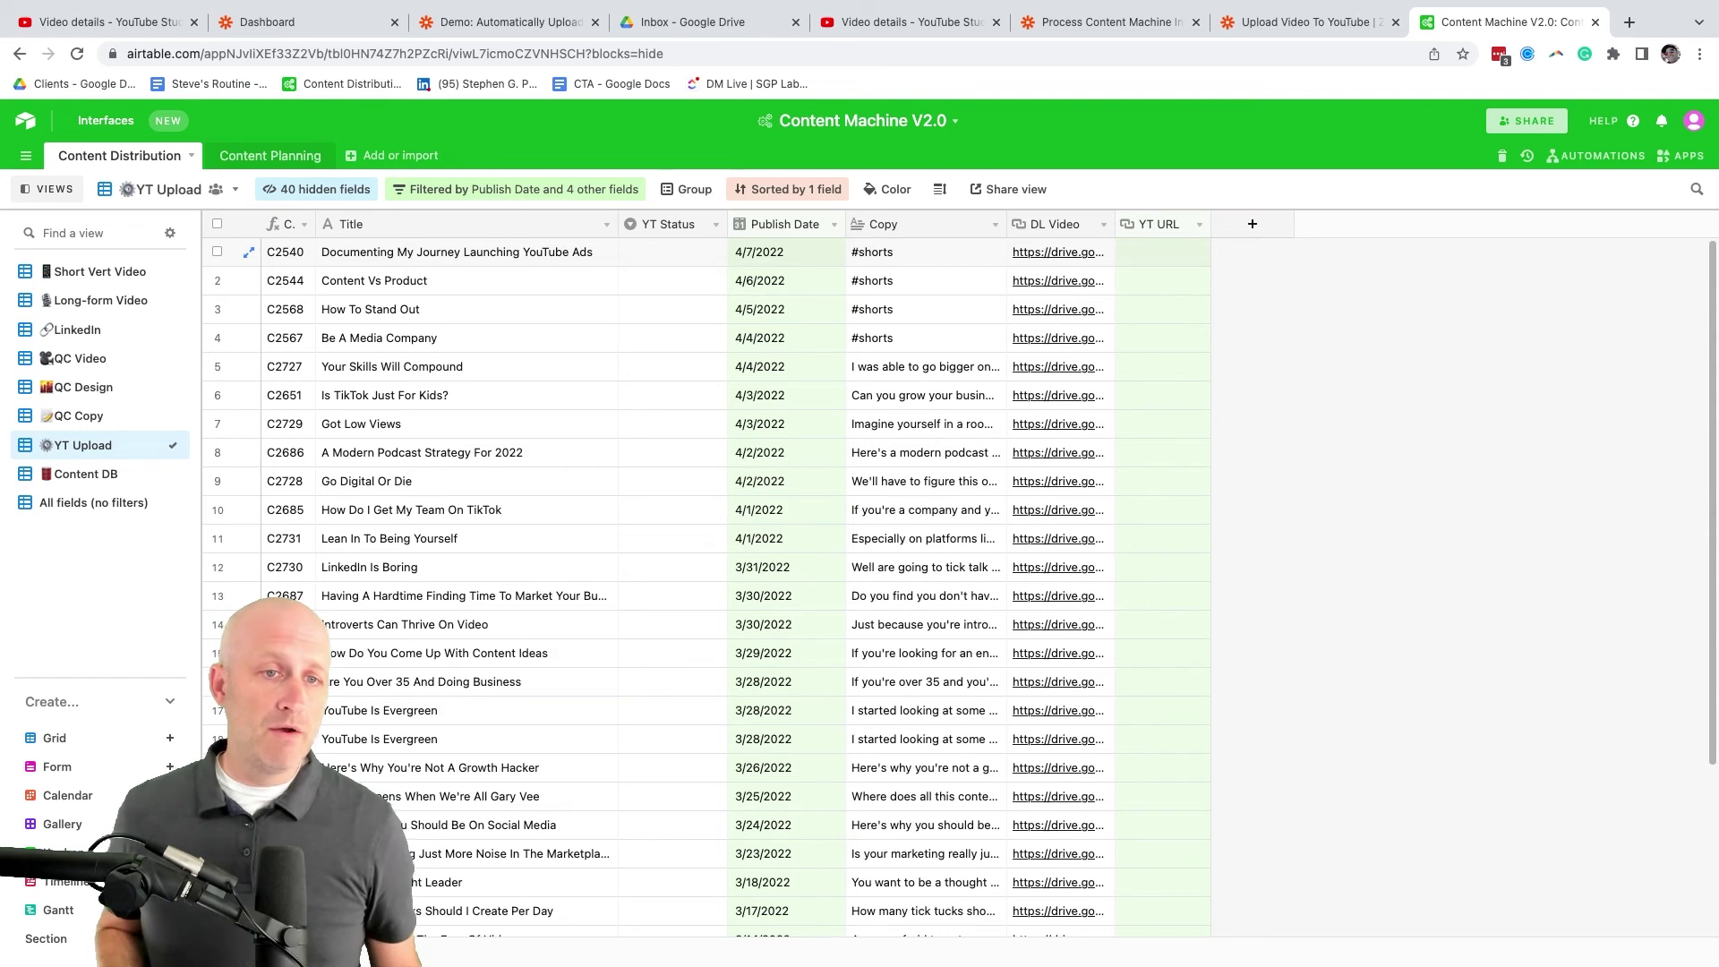
{"action": "left_click", "coordinate": [1162, 252]}
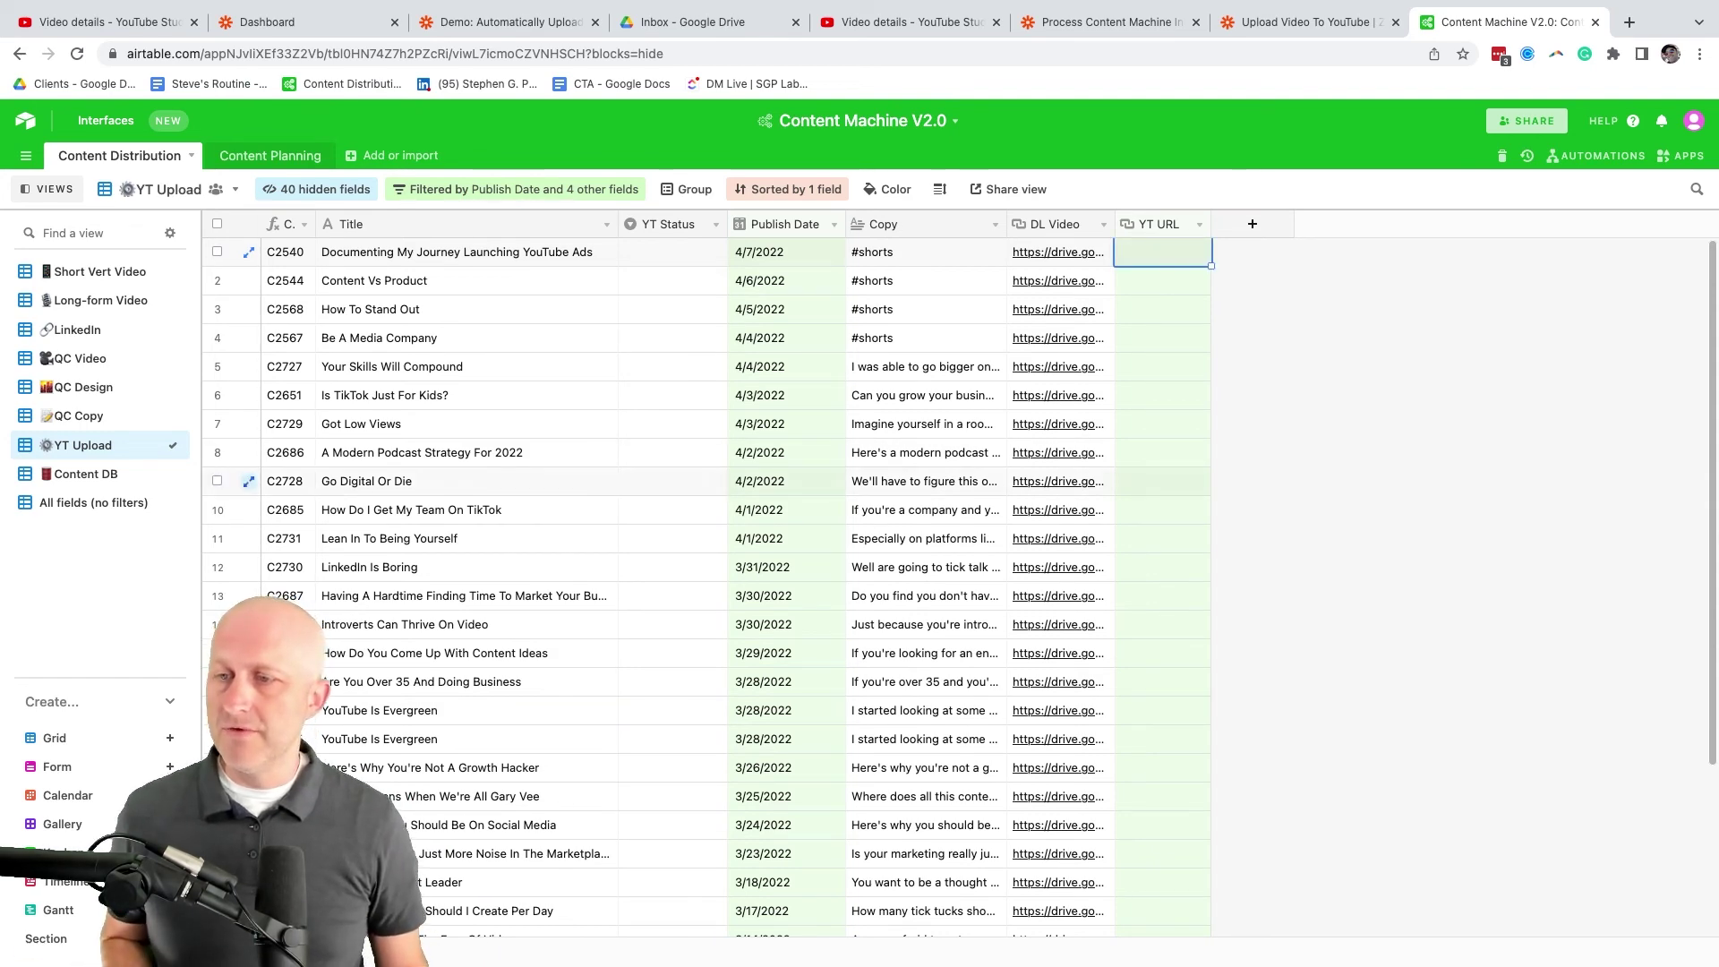
Check the Upload Video To YouTube Zap's steps in Zapier, return to the Airtable YT Upload view and clear the cell selection
{"action": "left_click", "coordinate": [1299, 21]}
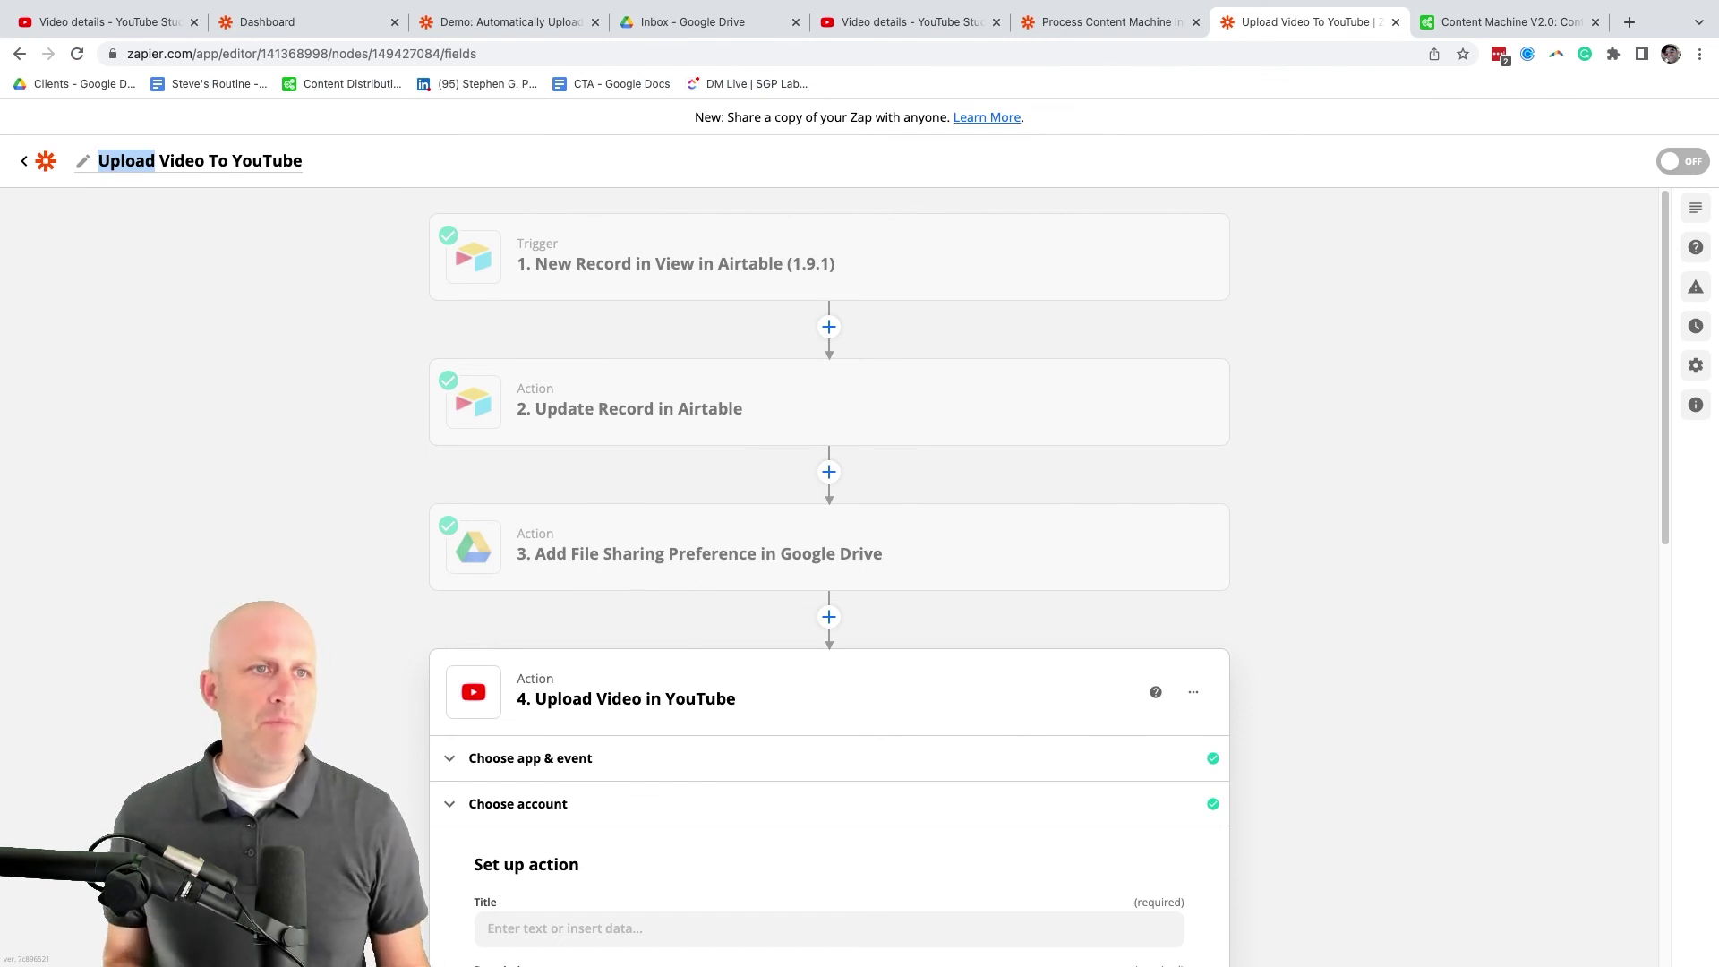
{"action": "left_click", "coordinate": [1511, 22]}
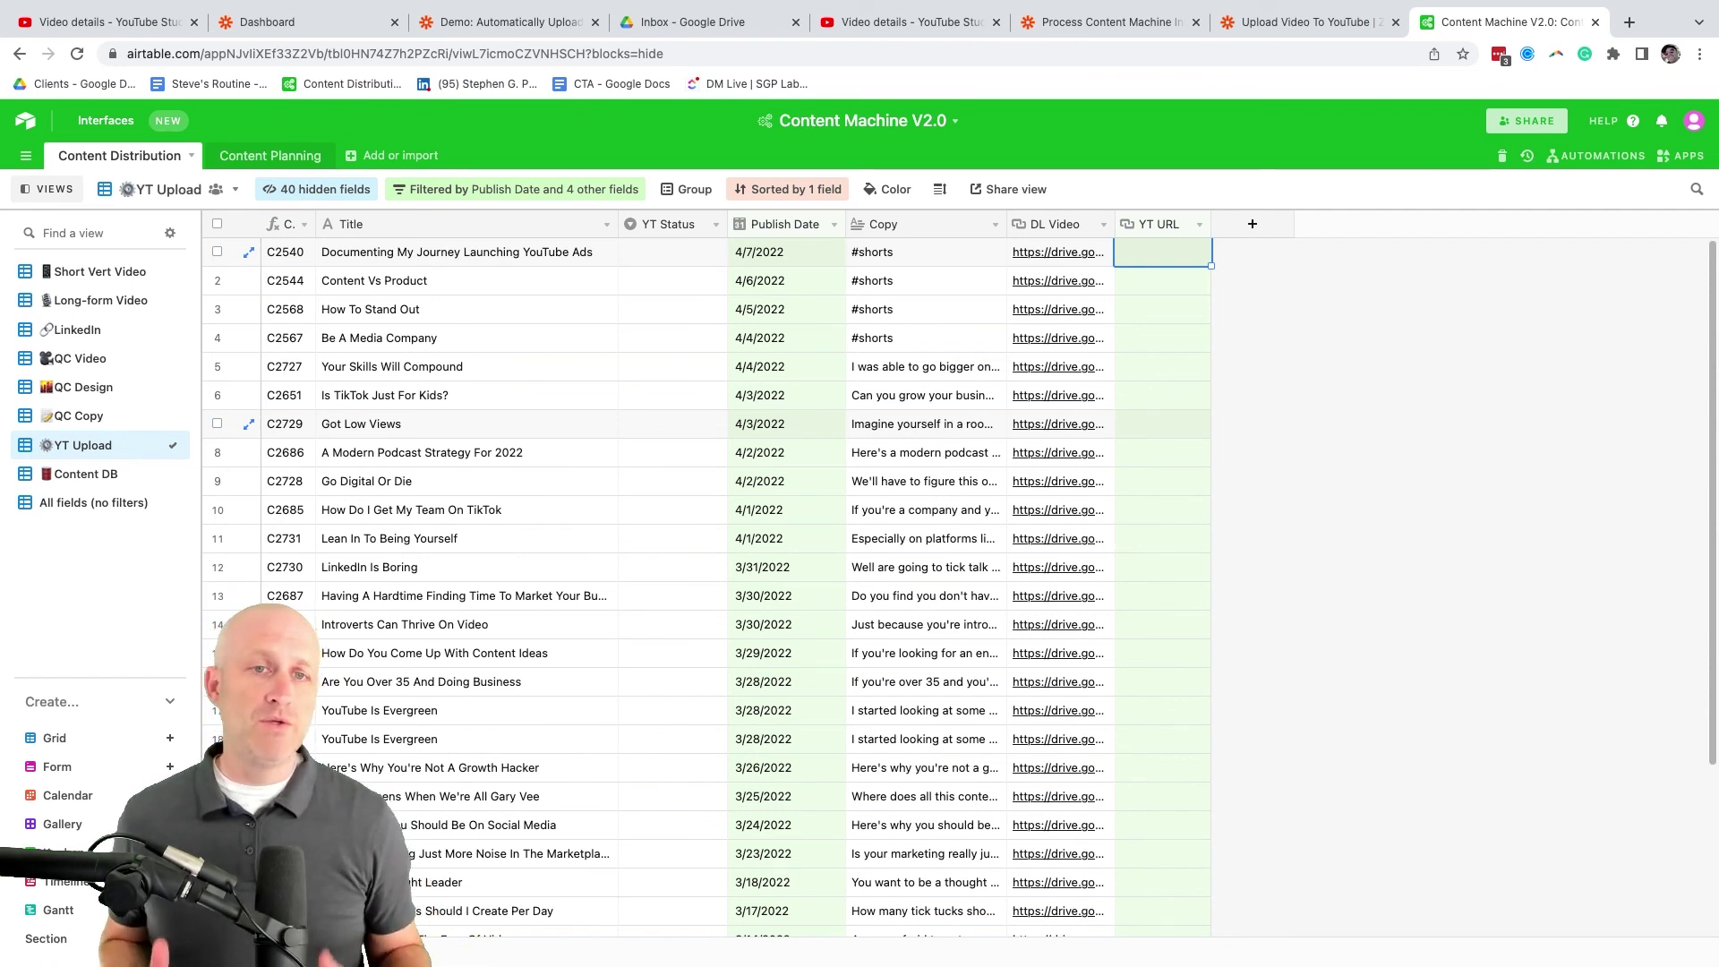
{"action": "key", "text": "Escape"}
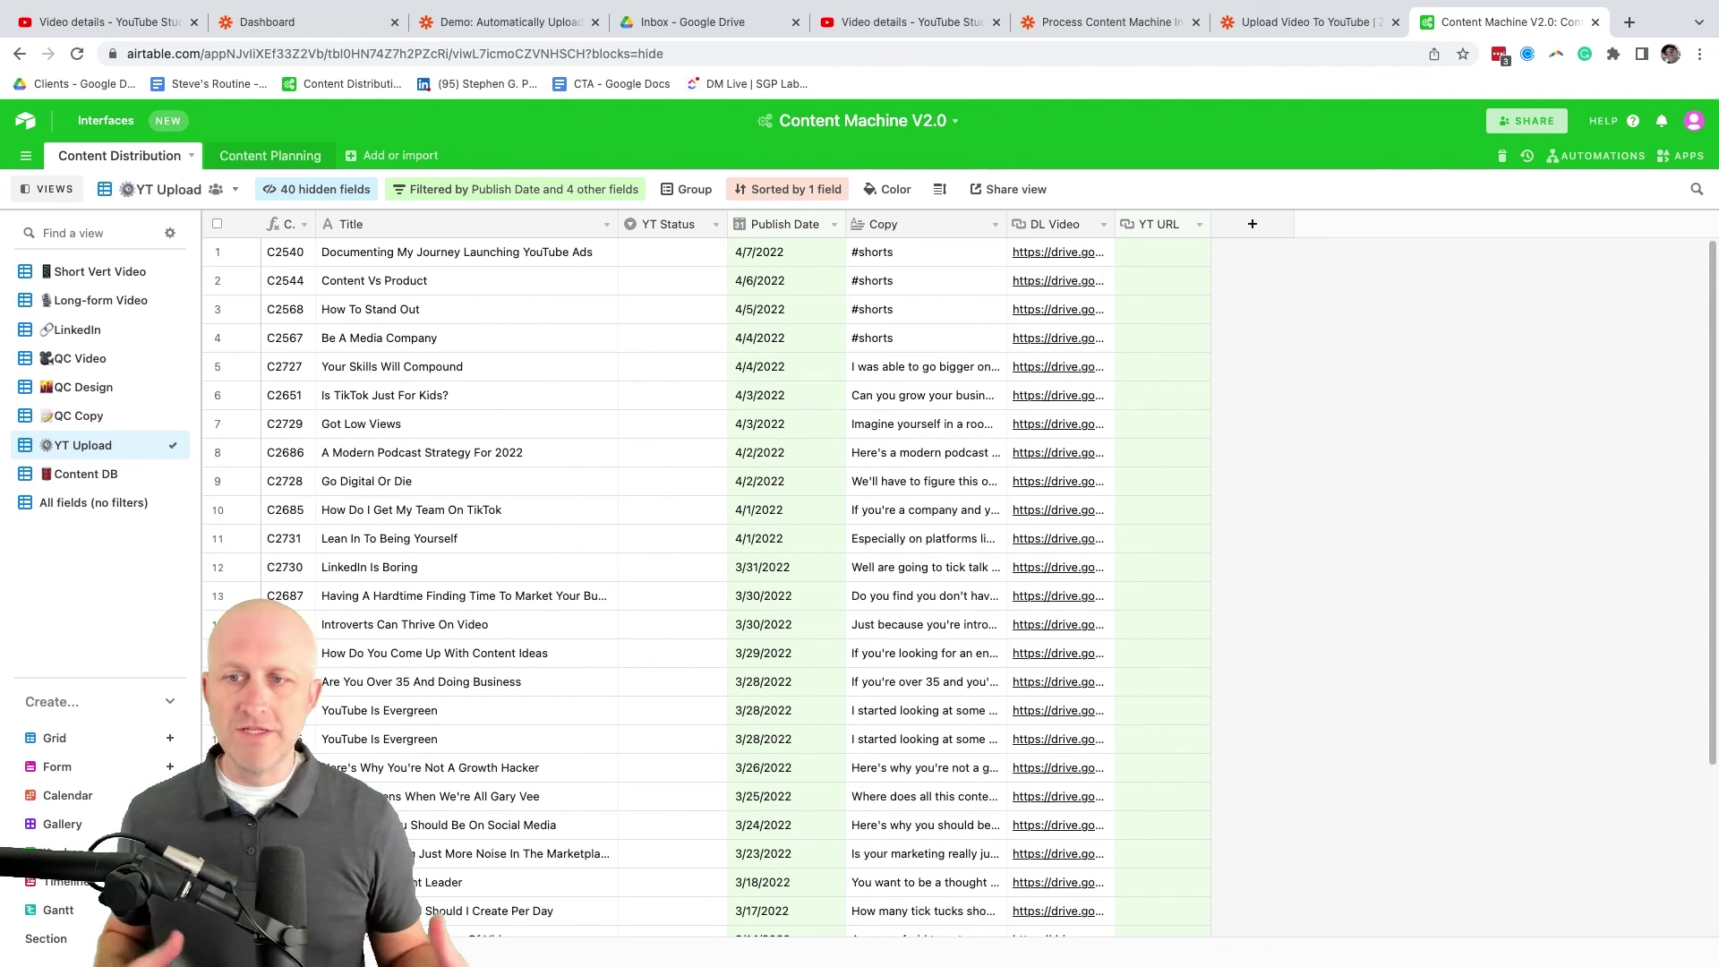